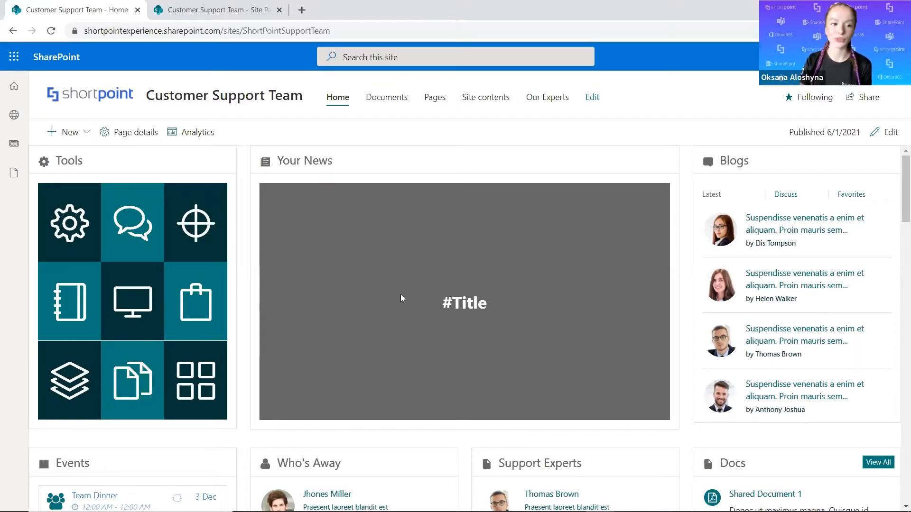
# Look through the recommended posts in the site's My News feed and close it again.
pyautogui.click(14, 142)
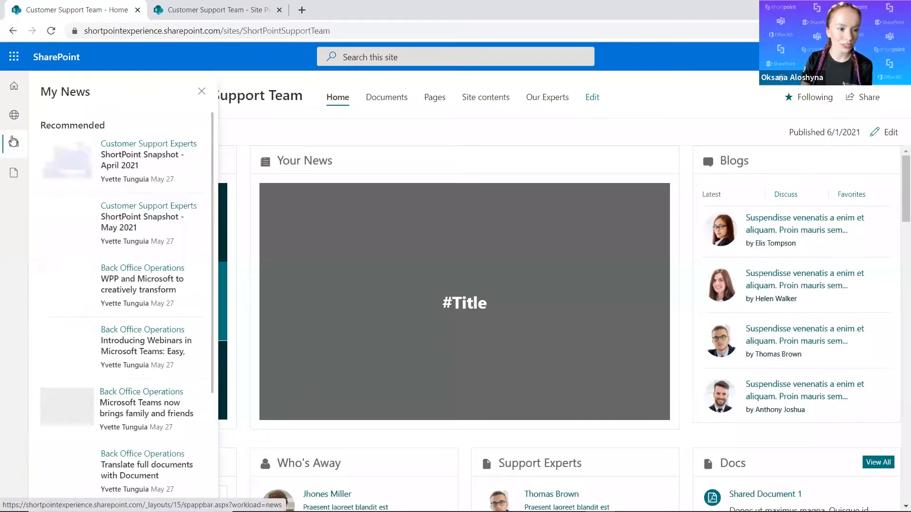
pyautogui.scroll(-2, 185, 200)
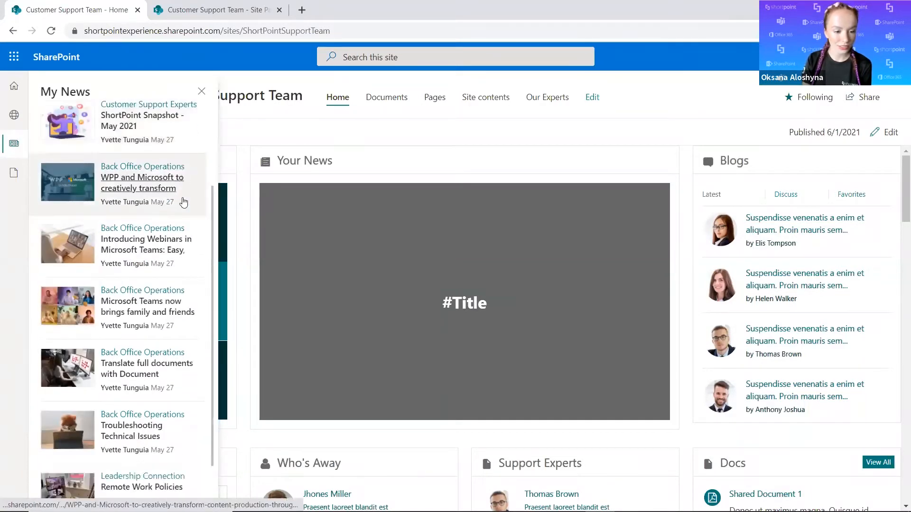
pyautogui.scroll(3, 181, 202)
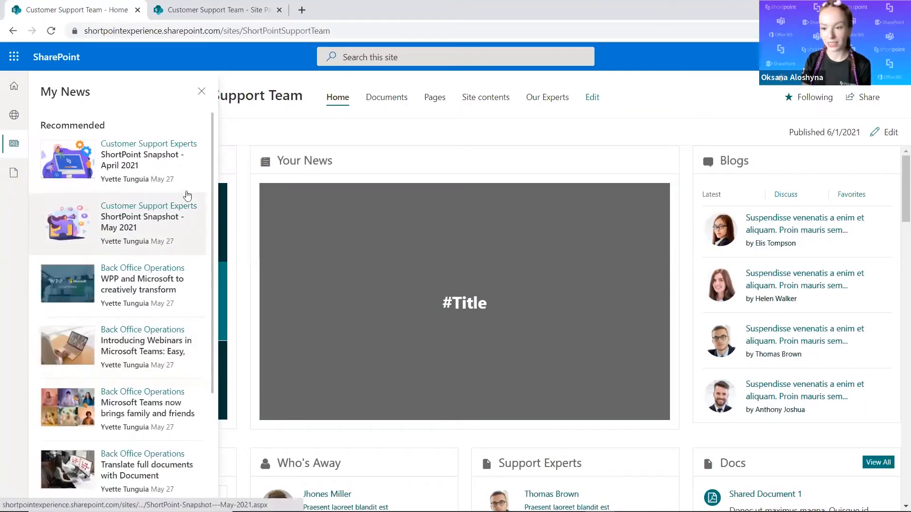
pyautogui.click(15, 144)
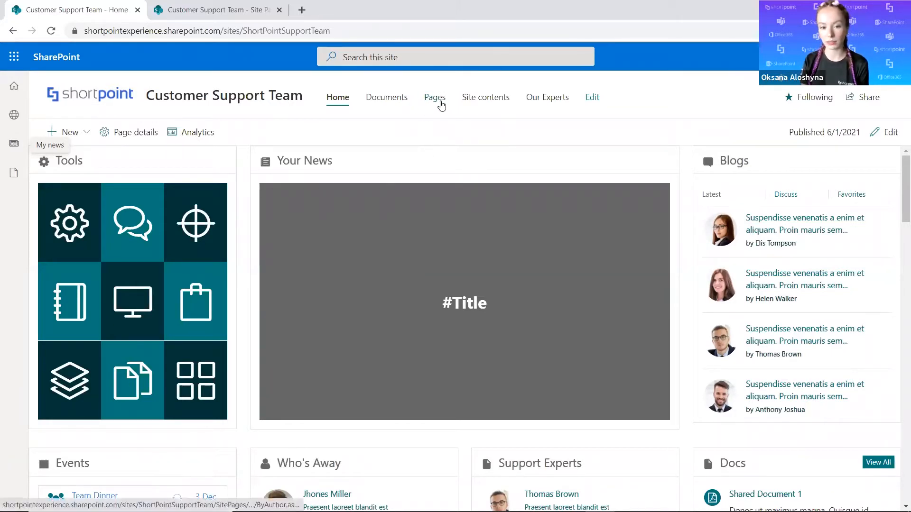
# Show the Promoted State column in the By Author view of the Site Pages library.
pyautogui.click(258, 19)
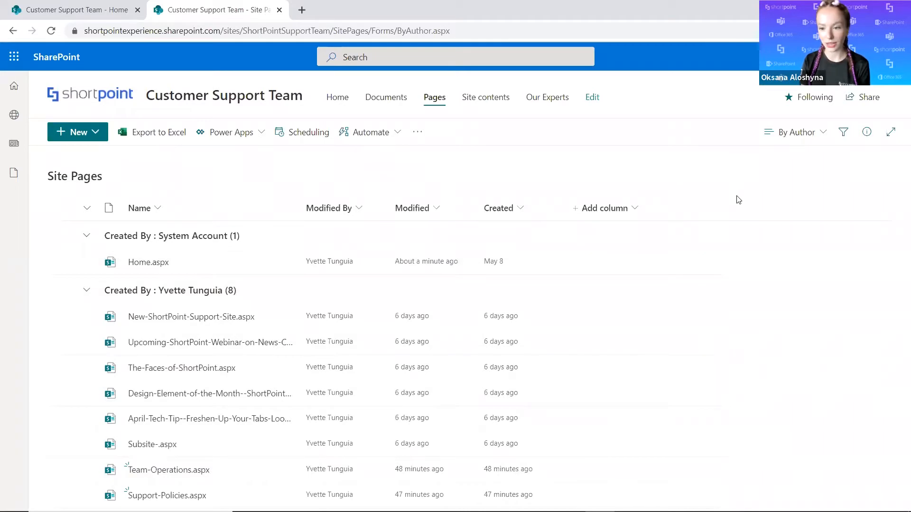
pyautogui.click(636, 208)
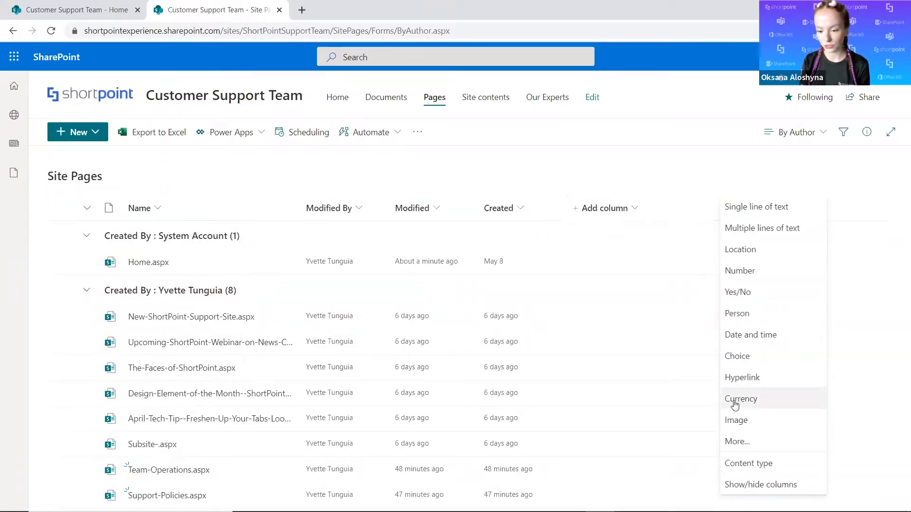
pyautogui.click(731, 485)
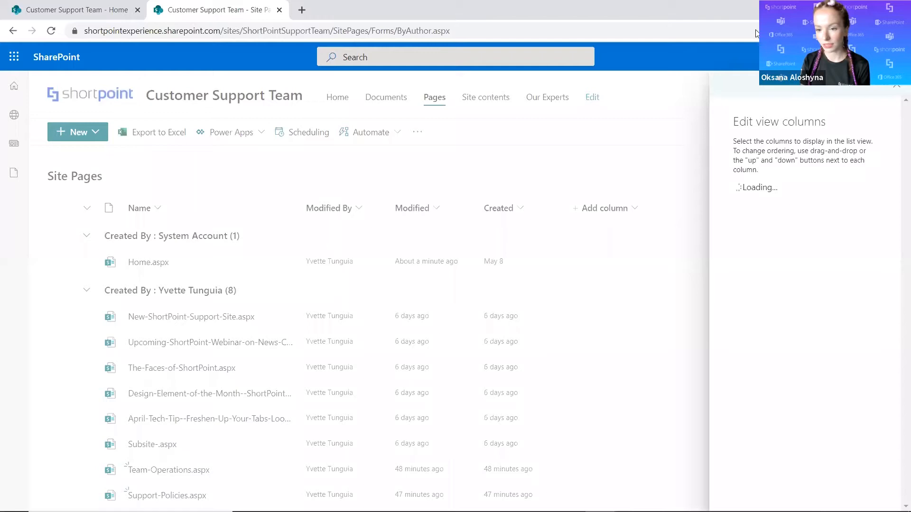
pyautogui.scroll(-3, 817, 290)
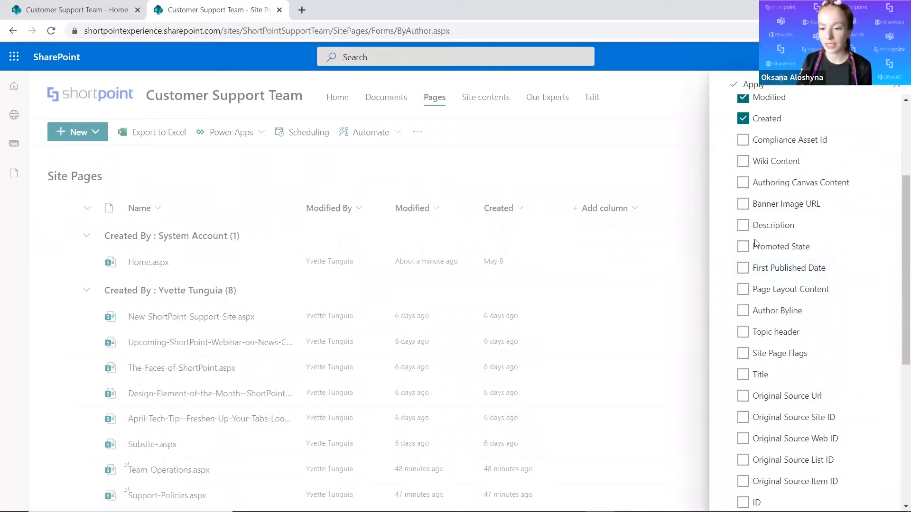
pyautogui.click(743, 247)
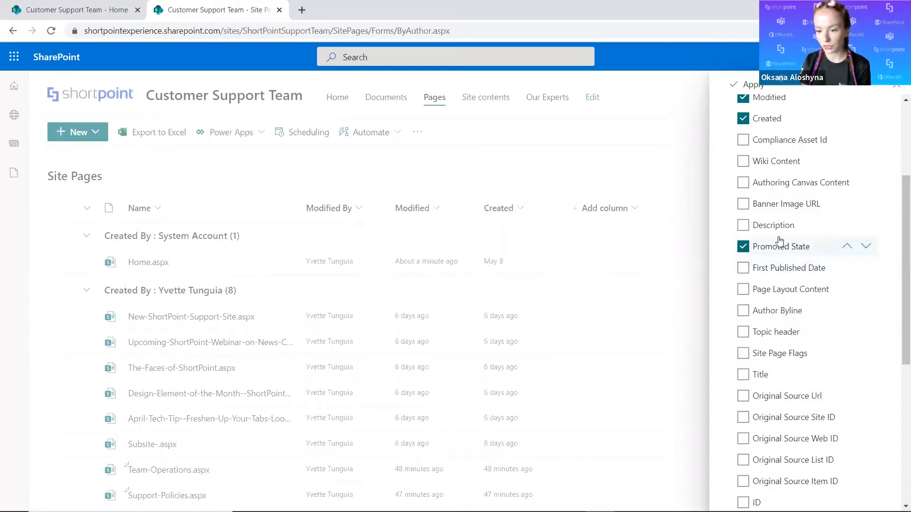
pyautogui.scroll(3, 779, 241)
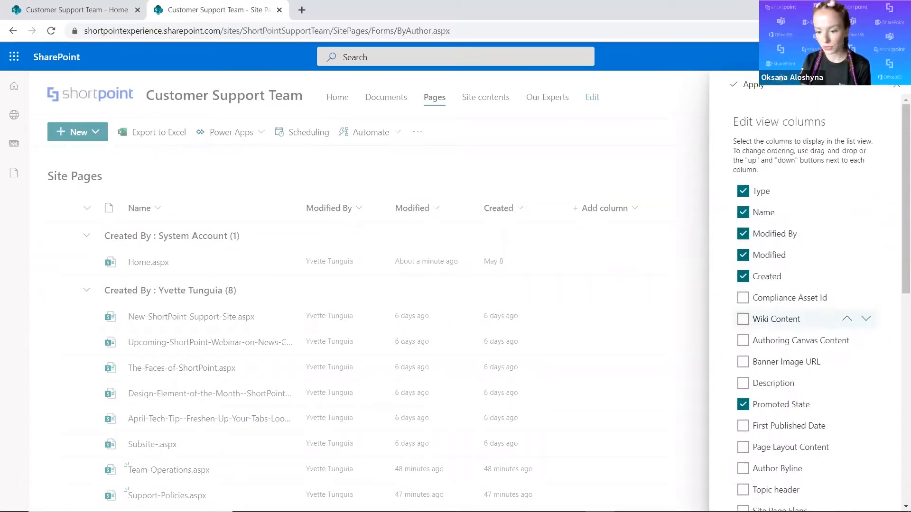
pyautogui.click(750, 89)
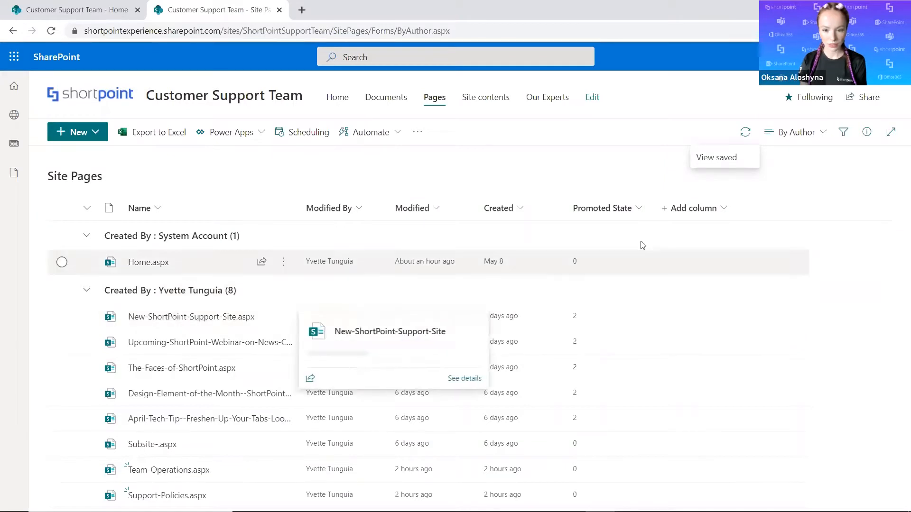
# Filter the Site Pages list by a Promoted State of 2 and briefly check the My News feed.
pyautogui.click(640, 211)
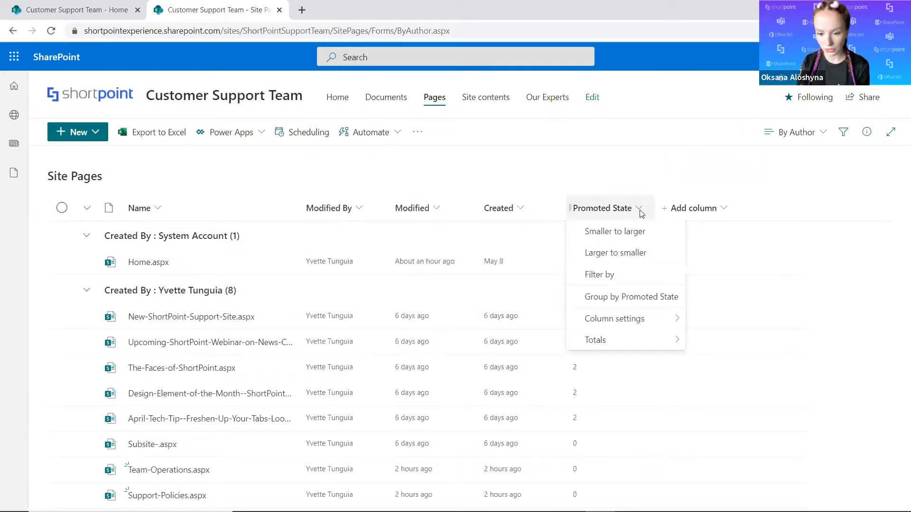
pyautogui.click(597, 275)
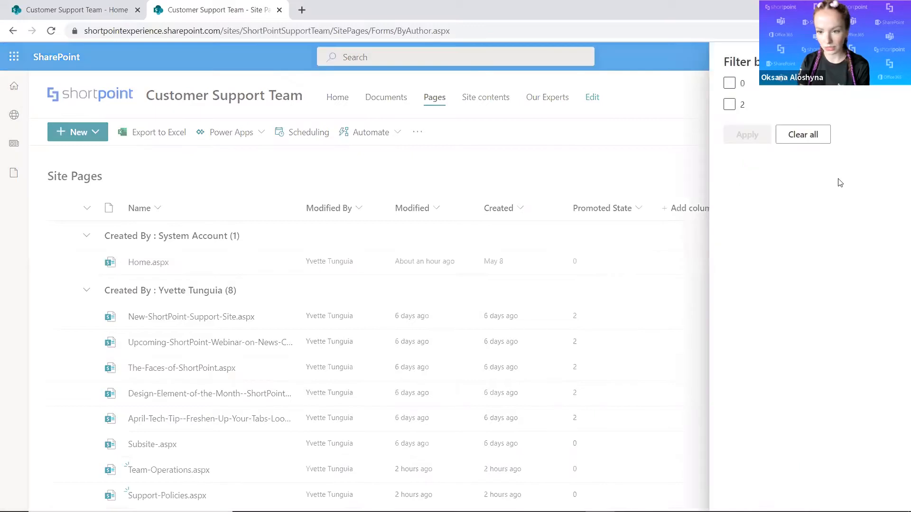
pyautogui.click(729, 104)
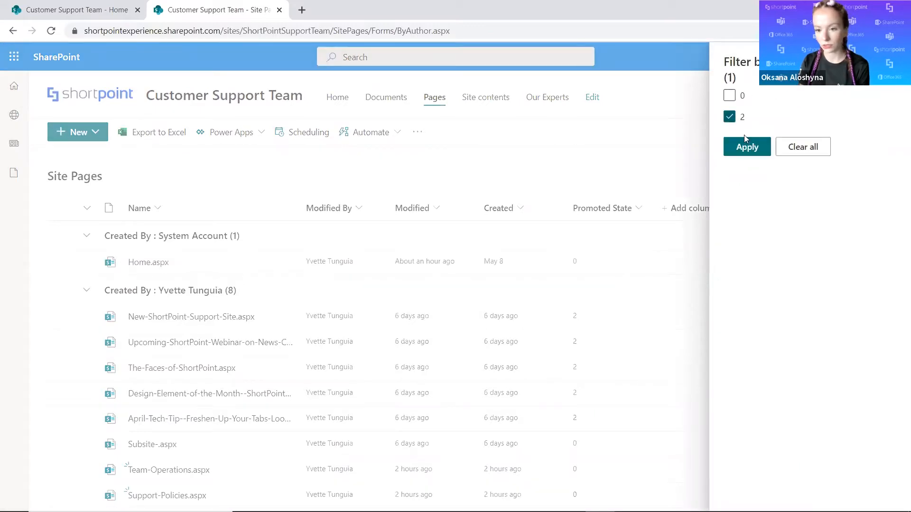
pyautogui.click(753, 148)
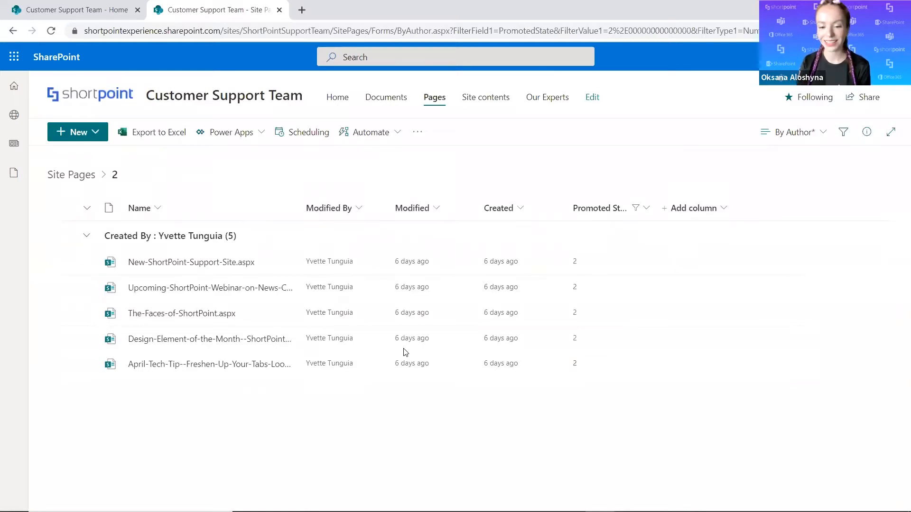
pyautogui.click(16, 149)
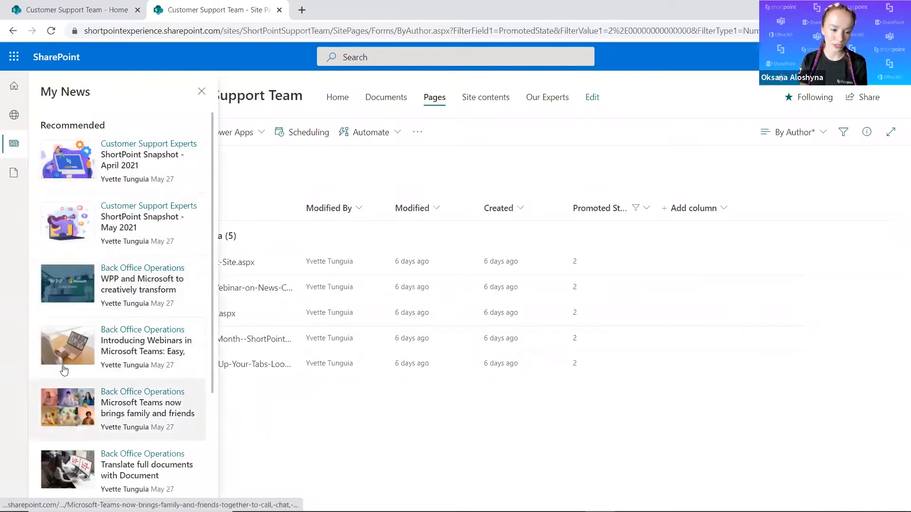
pyautogui.click(16, 145)
# Show the Banner Image URL column in the filtered Site Pages list.
pyautogui.click(700, 211)
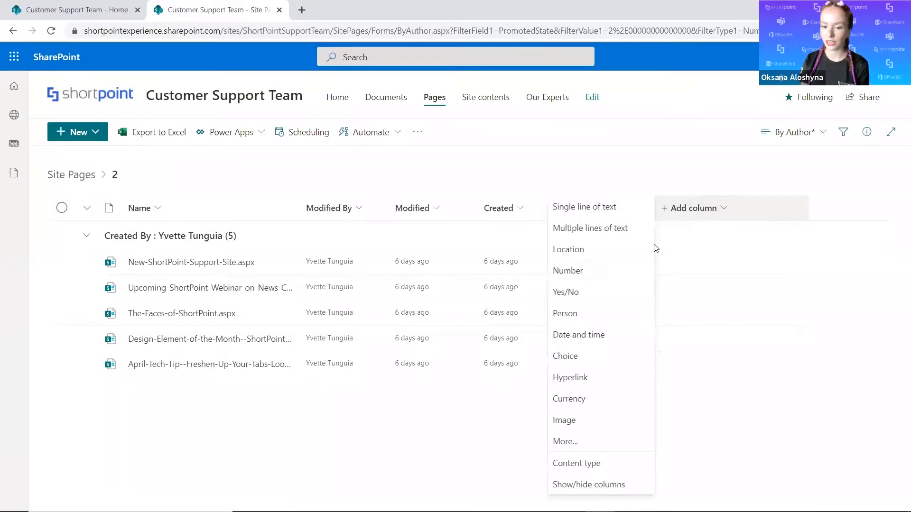
pyautogui.click(586, 485)
pyautogui.scroll(-2, 811, 270)
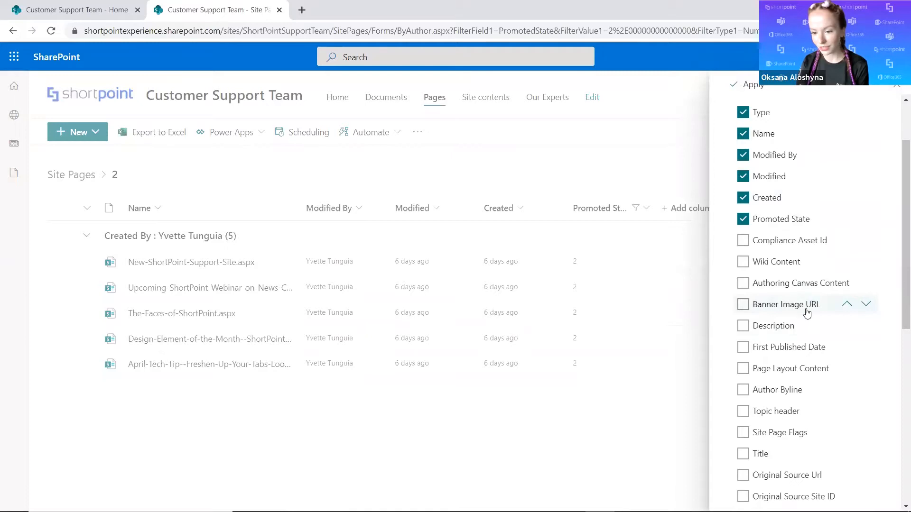
pyautogui.click(743, 307)
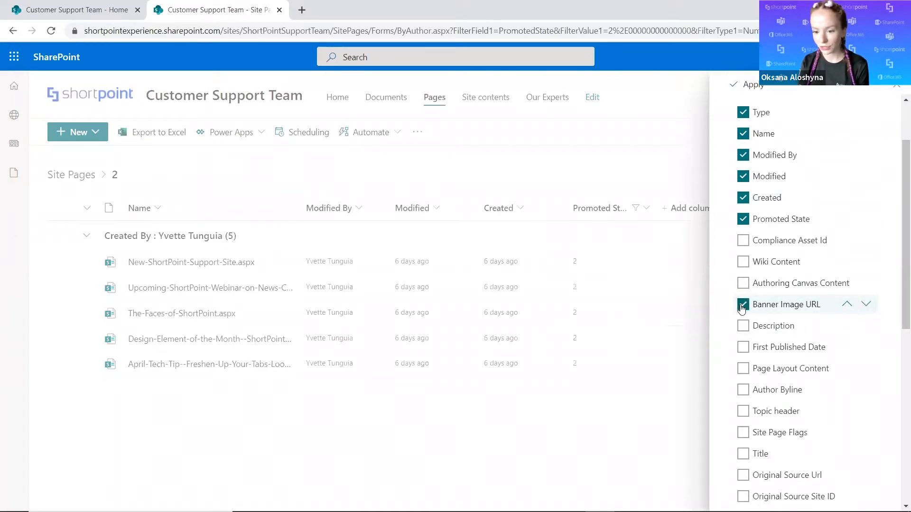
pyautogui.click(754, 84)
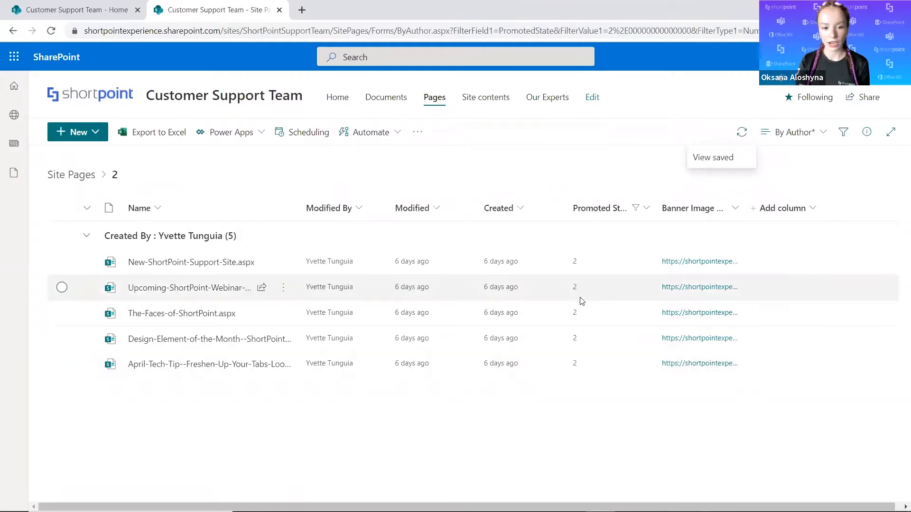
# Save the filtered Site Pages list as a new public view named News Only.
pyautogui.click(812, 139)
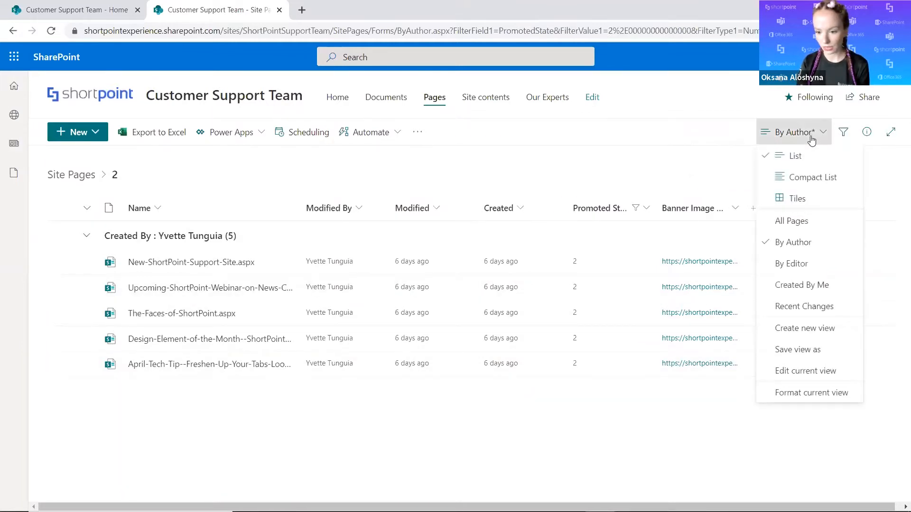
pyautogui.click(788, 350)
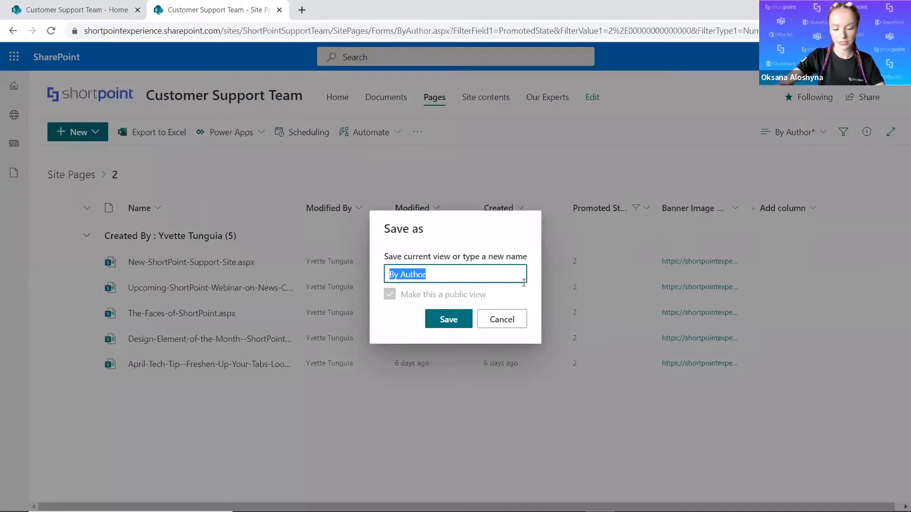
pyautogui.write('News Only')
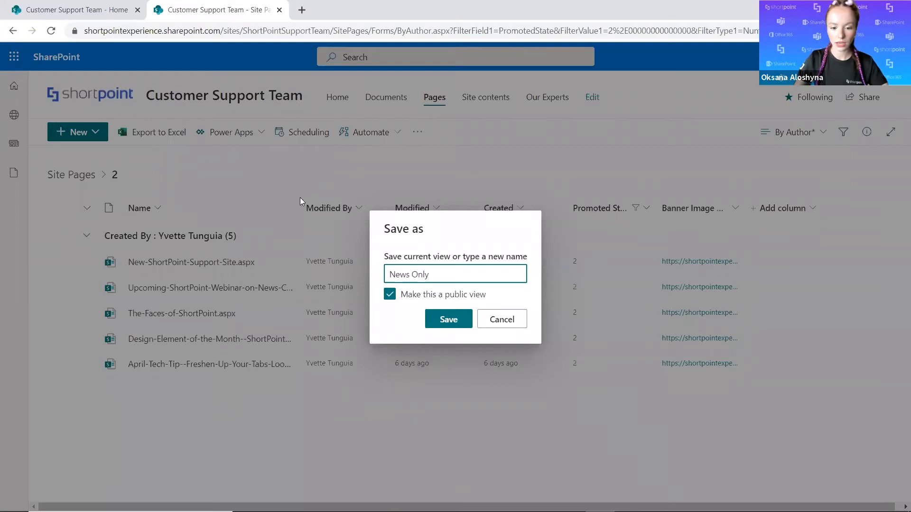
pyautogui.click(429, 317)
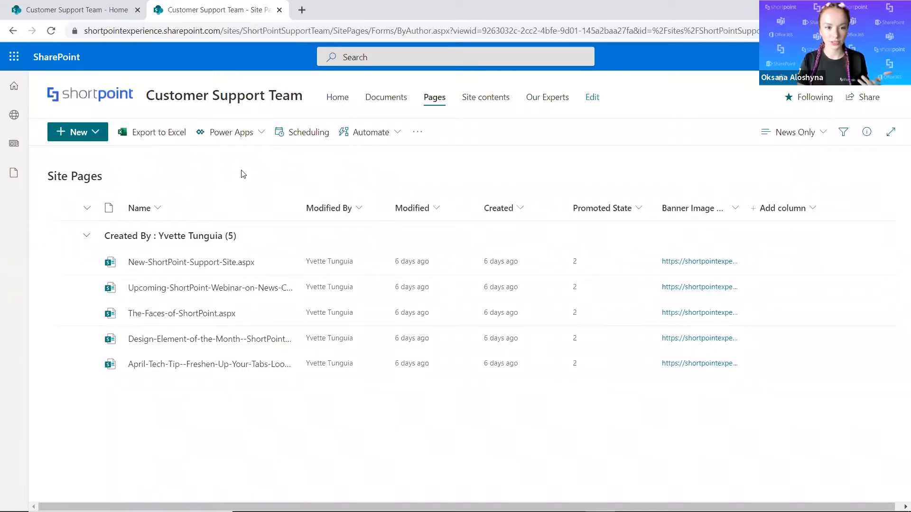
# Put the Customer Support Team home page into edit mode and open its ShortPoint web part for editing.
pyautogui.click(114, 17)
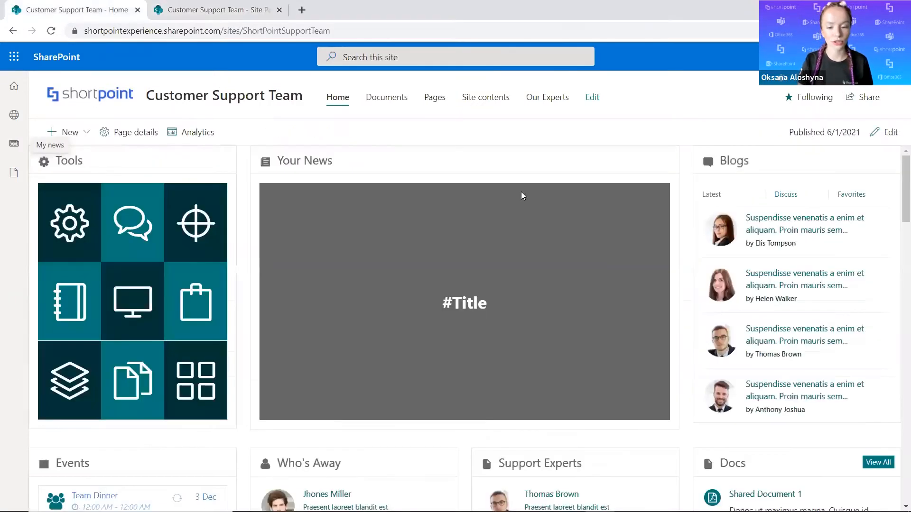
pyautogui.click(882, 133)
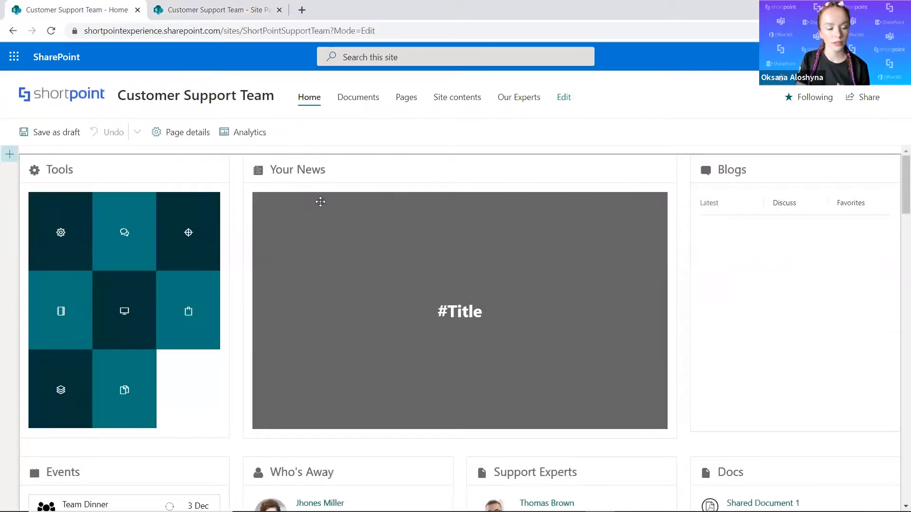
pyautogui.click(408, 224)
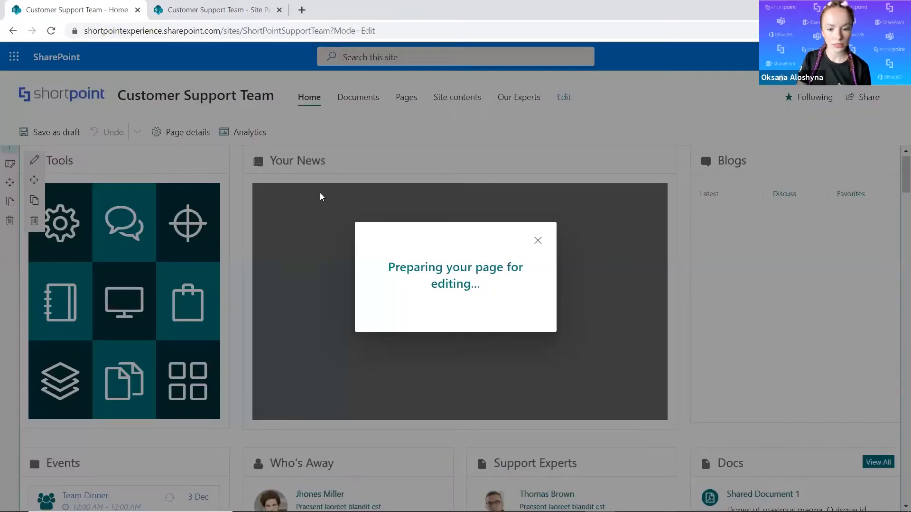
pyautogui.click(538, 242)
pyautogui.click(30, 162)
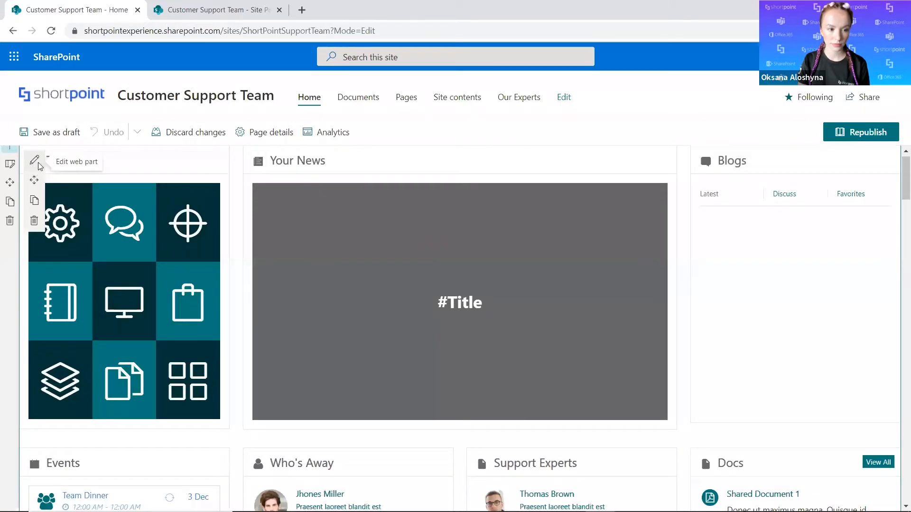
pyautogui.click(34, 164)
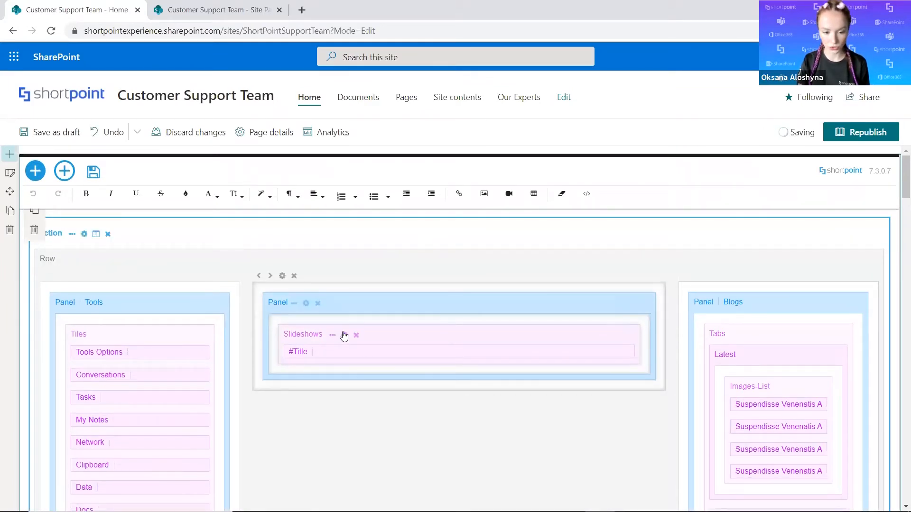
# Try to connect the Your News slideshow to the current site's Site Pages library using the News Only view.
pyautogui.click(344, 336)
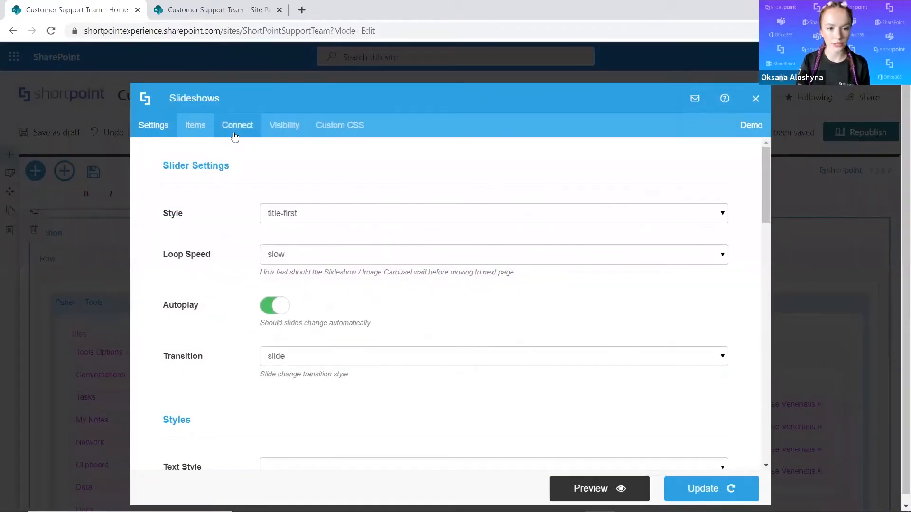
pyautogui.click(235, 136)
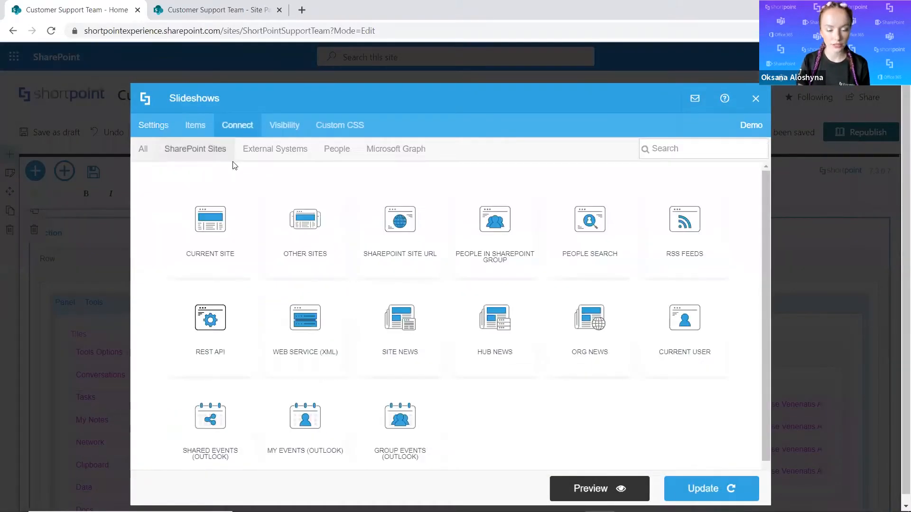
pyautogui.click(212, 247)
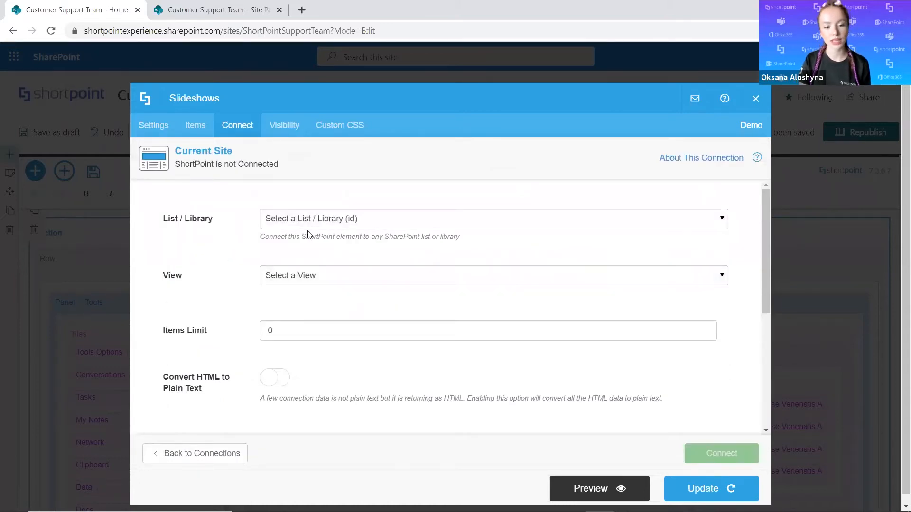
pyautogui.click(323, 223)
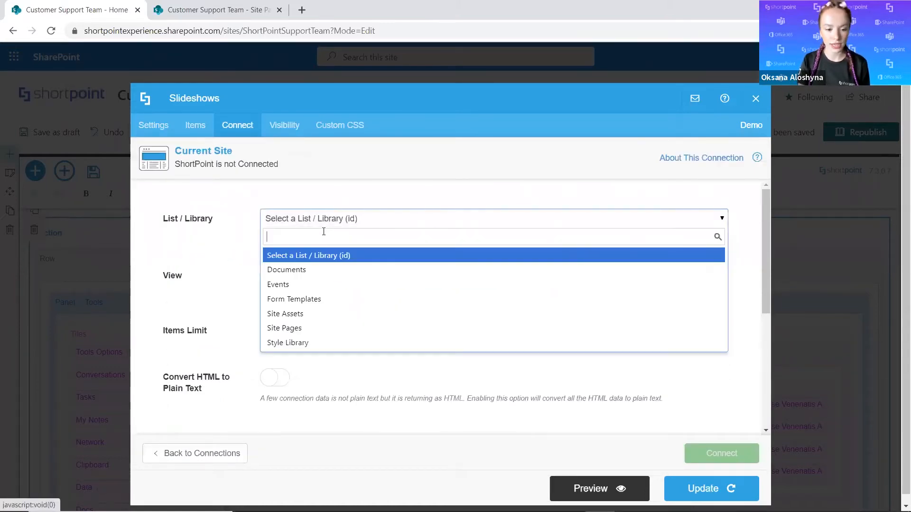
pyautogui.click(302, 328)
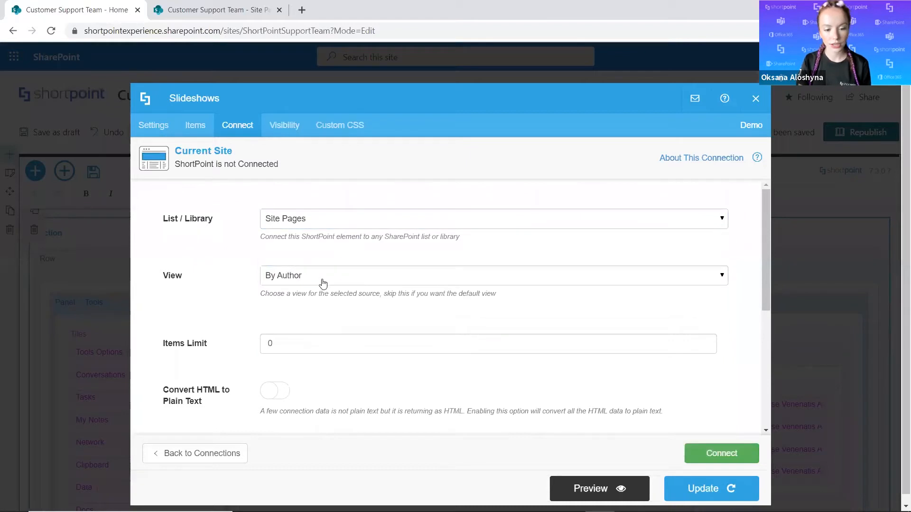
pyautogui.click(324, 280)
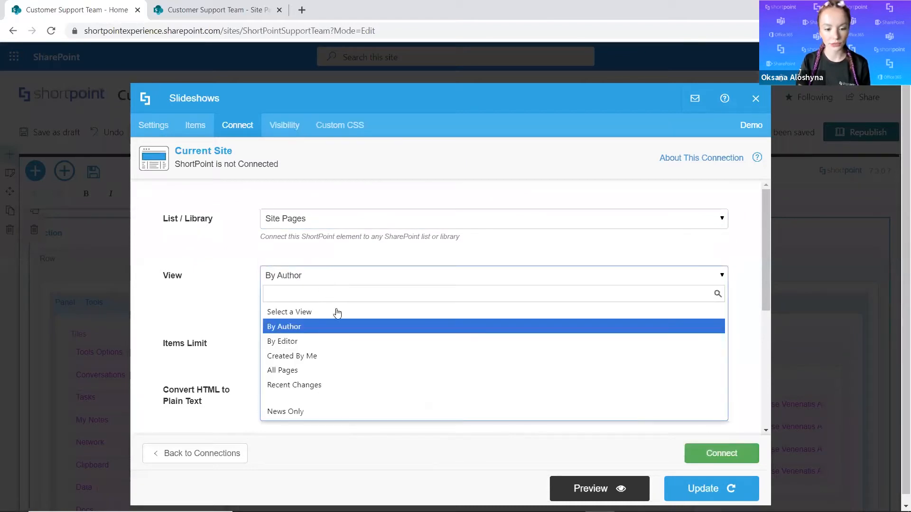
pyautogui.press('Down')
pyautogui.press('Down')
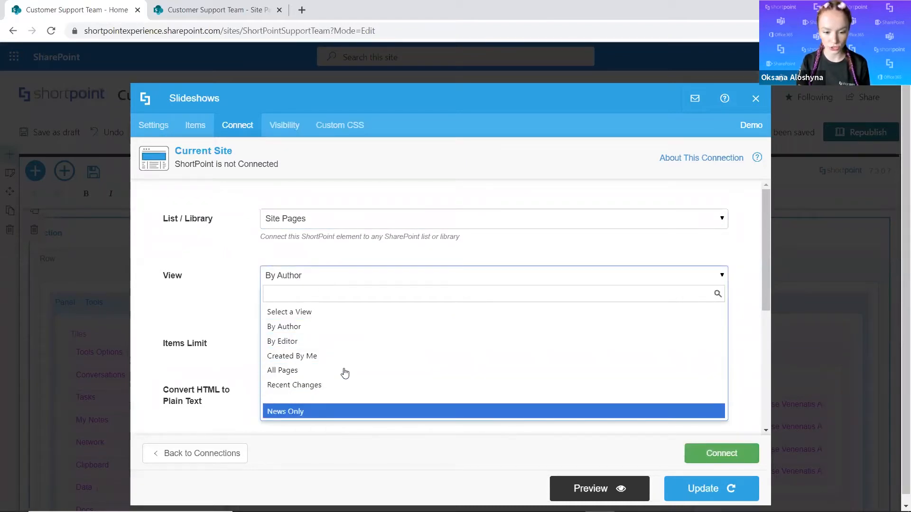
pyautogui.press('Return')
pyautogui.scroll(-2, 327, 301)
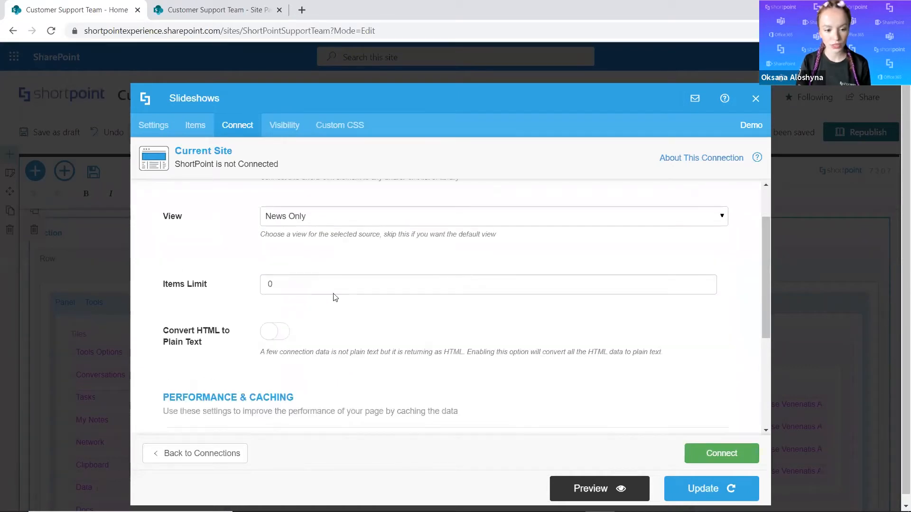
pyautogui.scroll(-2, 406, 307)
pyautogui.click(749, 459)
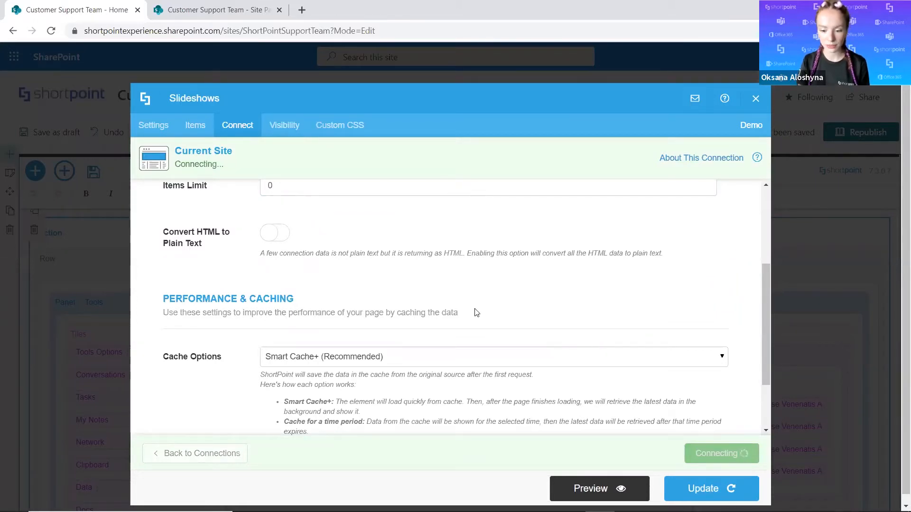
pyautogui.scroll(3, 425, 343)
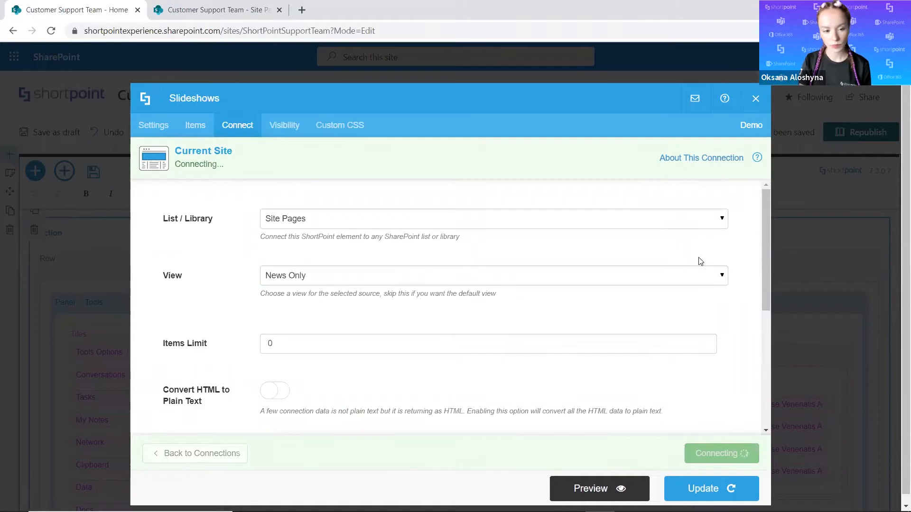
pyautogui.scroll(-2, 688, 382)
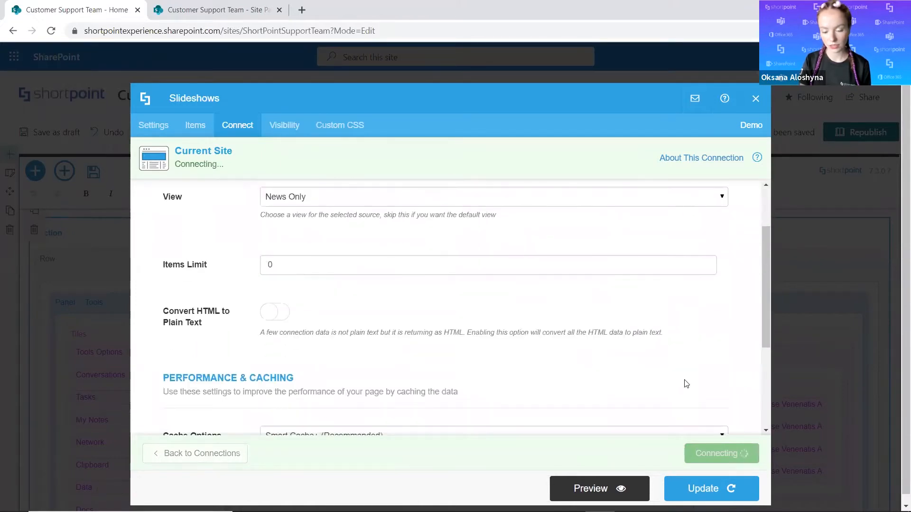
pyautogui.scroll(-2, 686, 384)
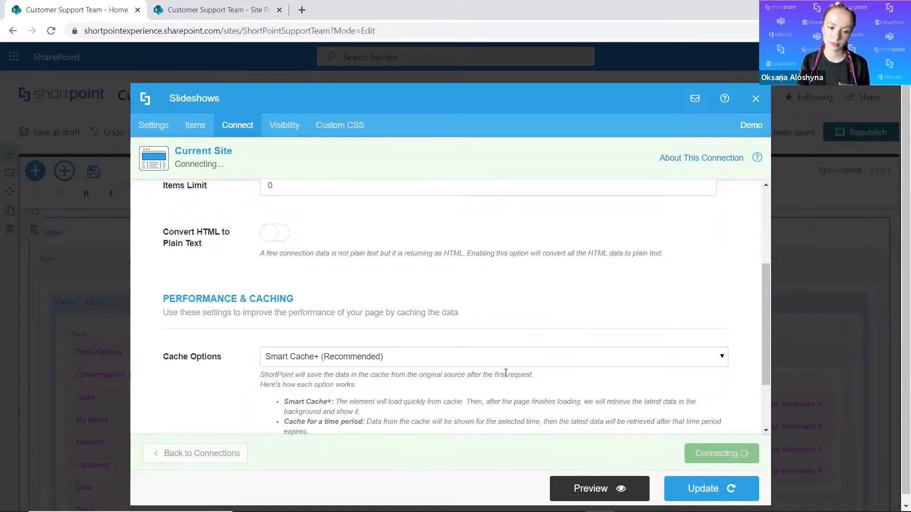
pyautogui.scroll(-4, 506, 375)
pyautogui.scroll(8, 506, 376)
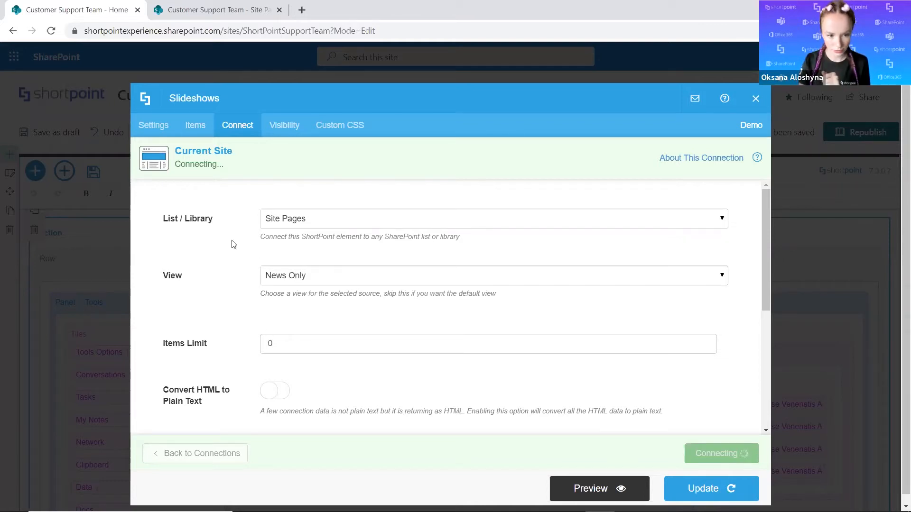
# Close the slideshow settings without updating and reload the home page in edit mode.
pyautogui.click(755, 99)
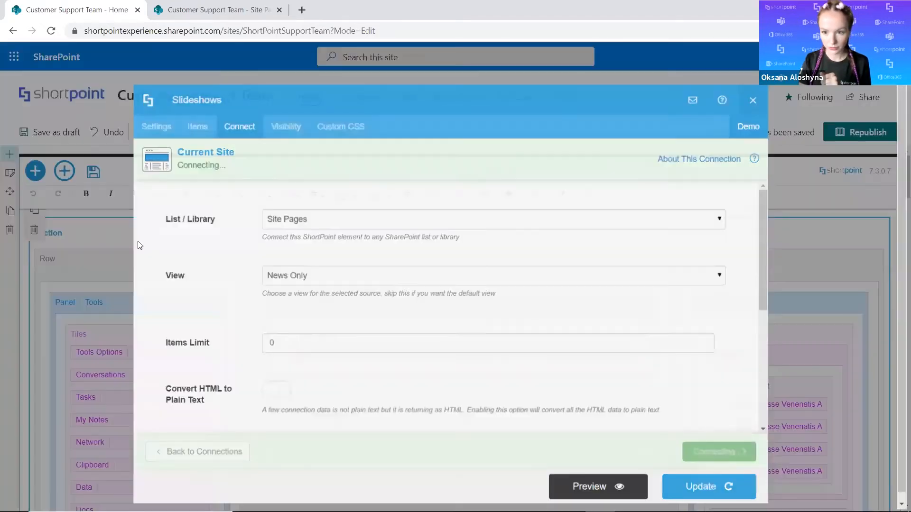
pyautogui.click(52, 32)
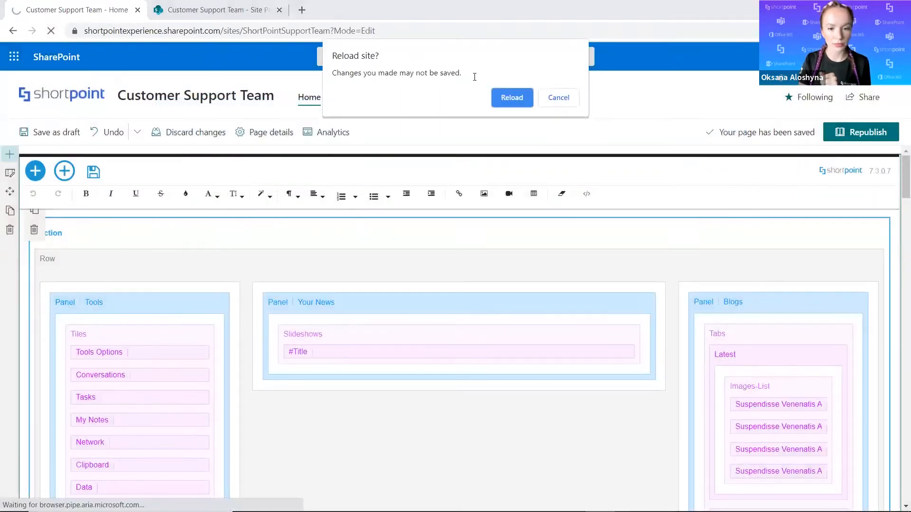
pyautogui.click(497, 101)
pyautogui.click(237, 9)
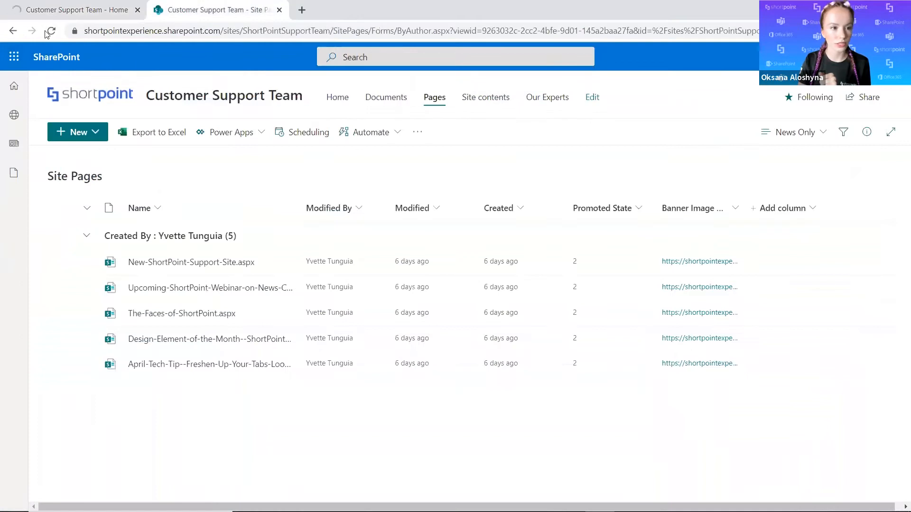
pyautogui.click(92, 14)
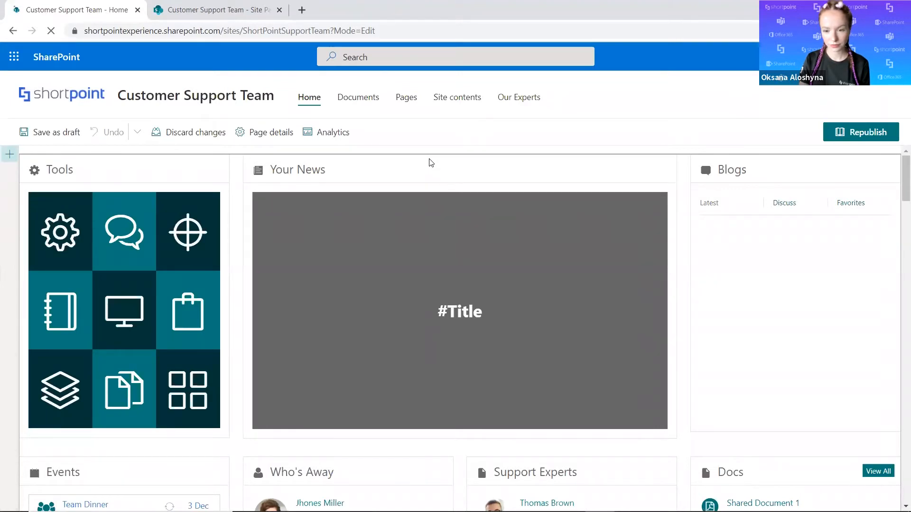
pyautogui.scroll(-5, 466, 304)
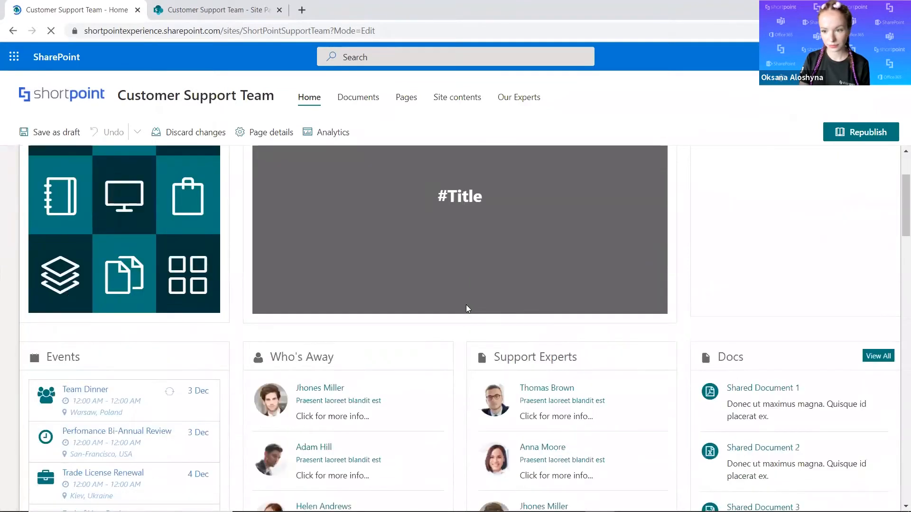
pyautogui.scroll(5, 468, 309)
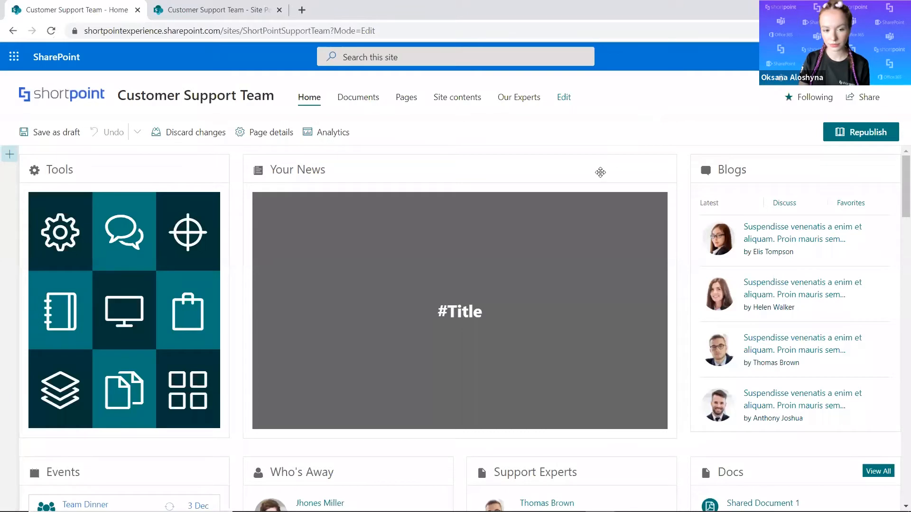
# Reopen the home page's ShortPoint web part for editing without adding a new design element.
pyautogui.click(286, 208)
pyautogui.click(35, 163)
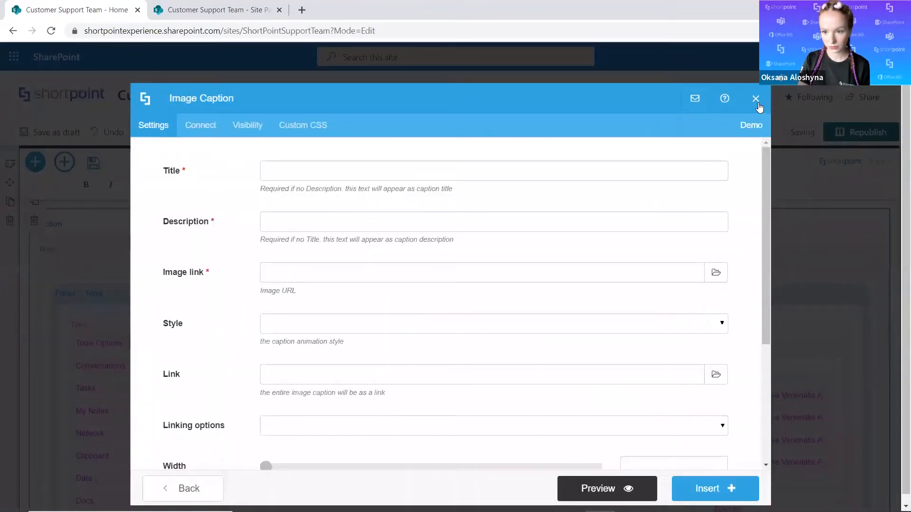
pyautogui.click(757, 102)
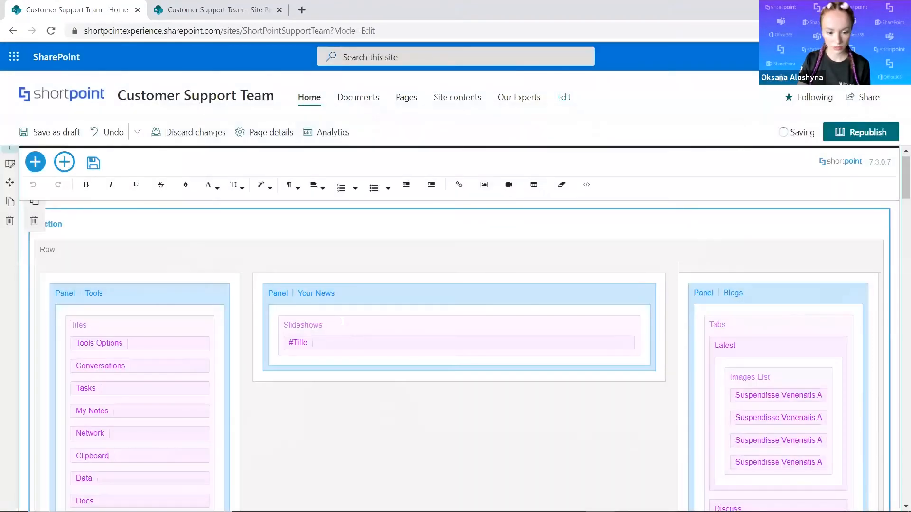
# Connect the Your News slideshow to the current site's Site Pages library with the News Only view.
pyautogui.click(344, 327)
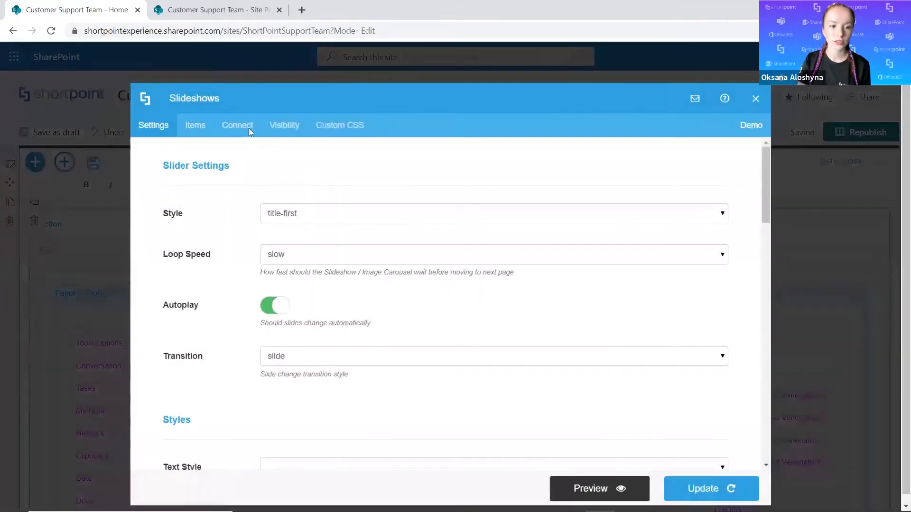
pyautogui.click(240, 125)
pyautogui.click(233, 270)
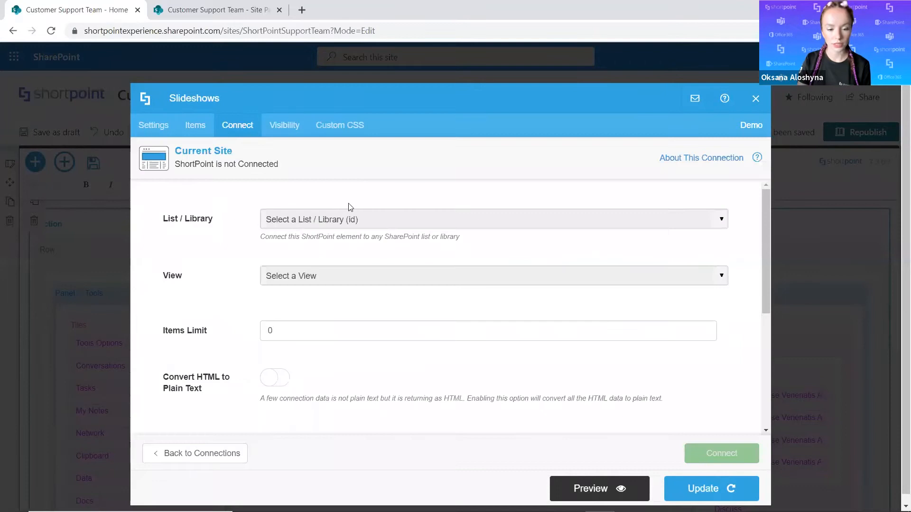
pyautogui.click(378, 222)
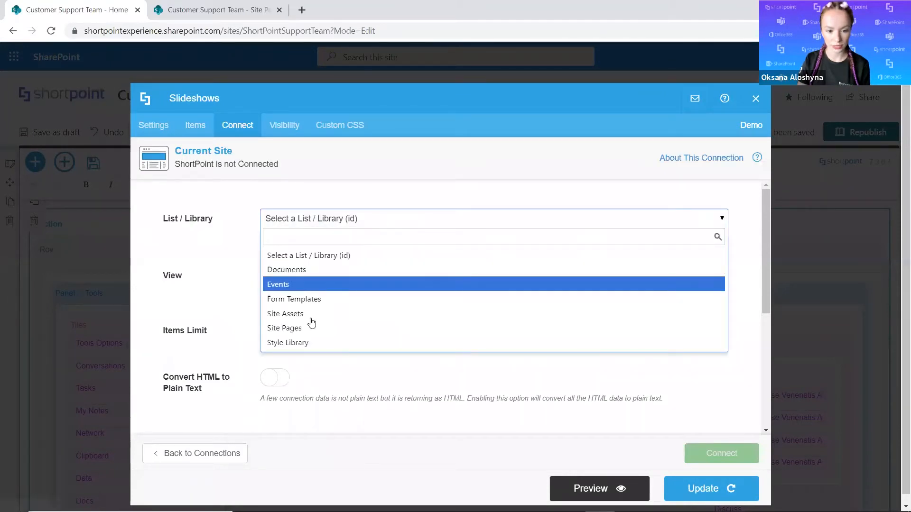
pyautogui.click(307, 325)
pyautogui.click(331, 283)
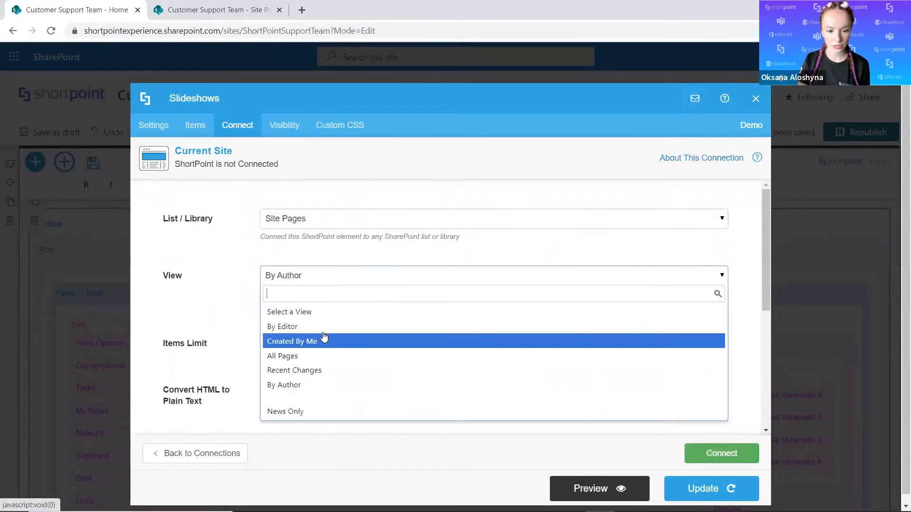
pyautogui.click(676, 411)
pyautogui.click(707, 453)
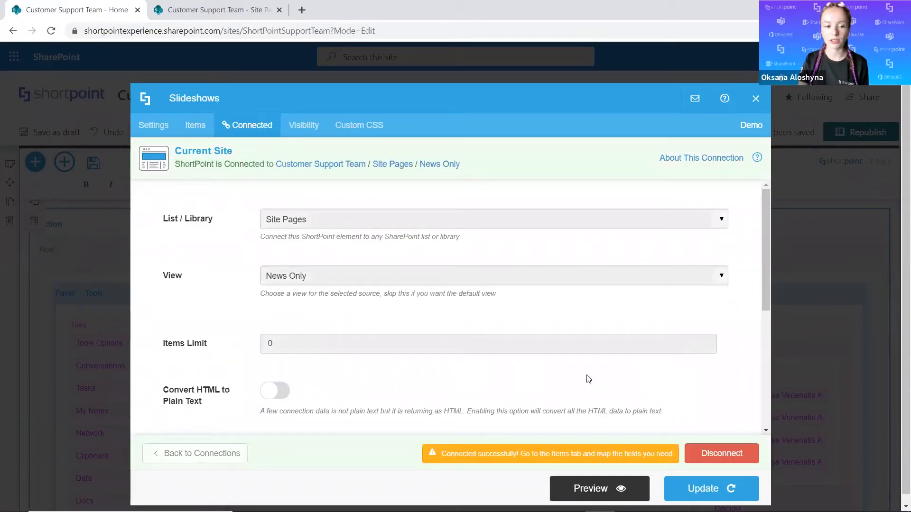
# Replace the slideshow's #Title mapping in the Title field with the File Name column (#BaseName).
pyautogui.click(198, 128)
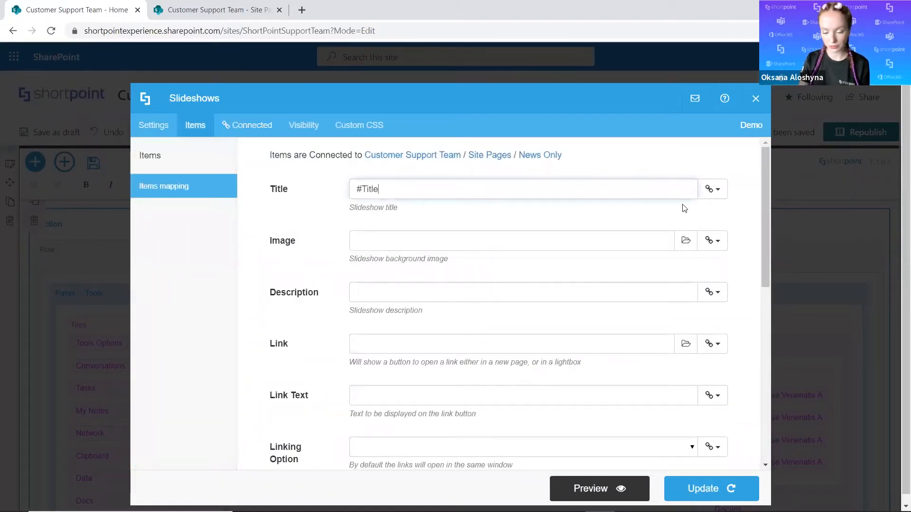
pyautogui.press('BackSpace')
pyautogui.press('BackSpace')
pyautogui.press('BackSpace')
pyautogui.press('BackSpace')
pyautogui.press('BackSpace')
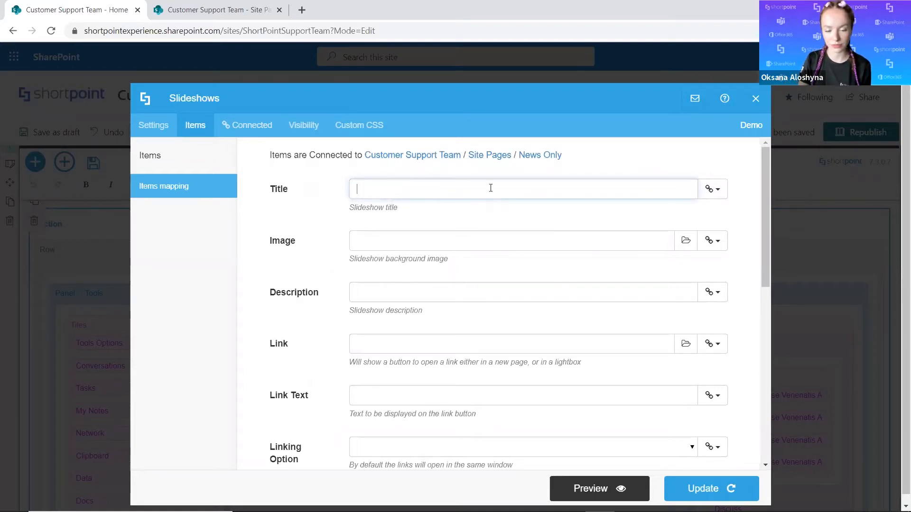
pyautogui.click(720, 195)
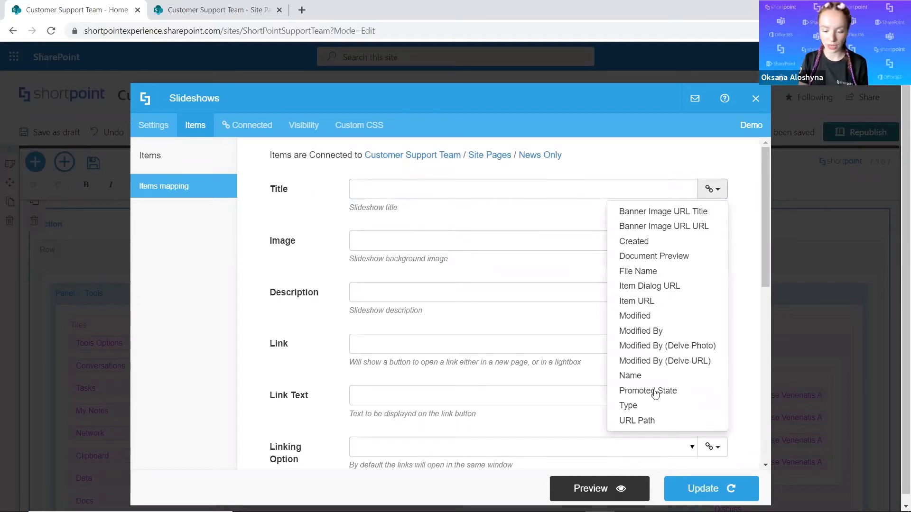
pyautogui.click(672, 272)
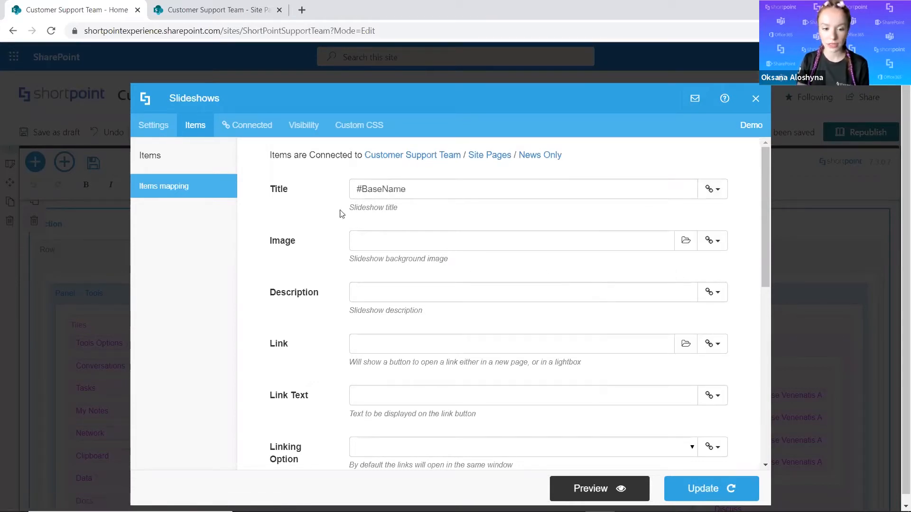
# Preview the slideshow, step through its slides to check their titles, and return to the items mapping.
pyautogui.click(563, 489)
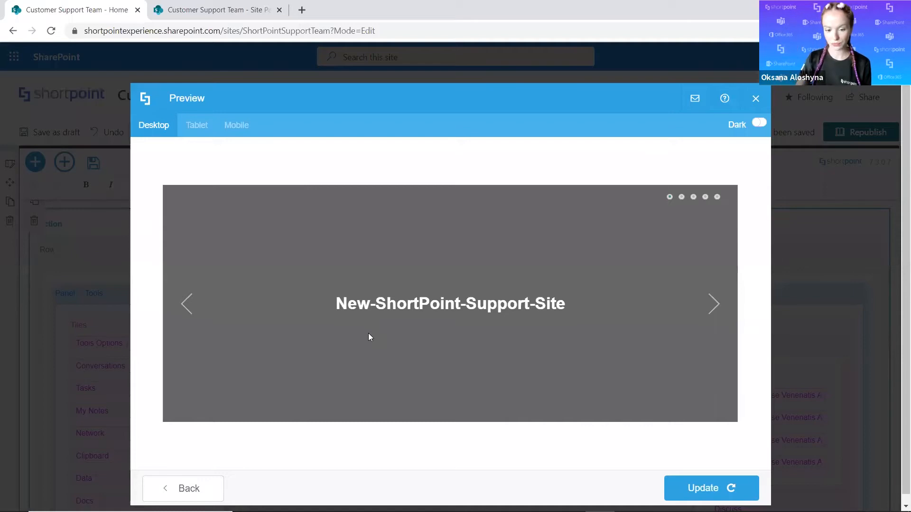
pyautogui.click(713, 309)
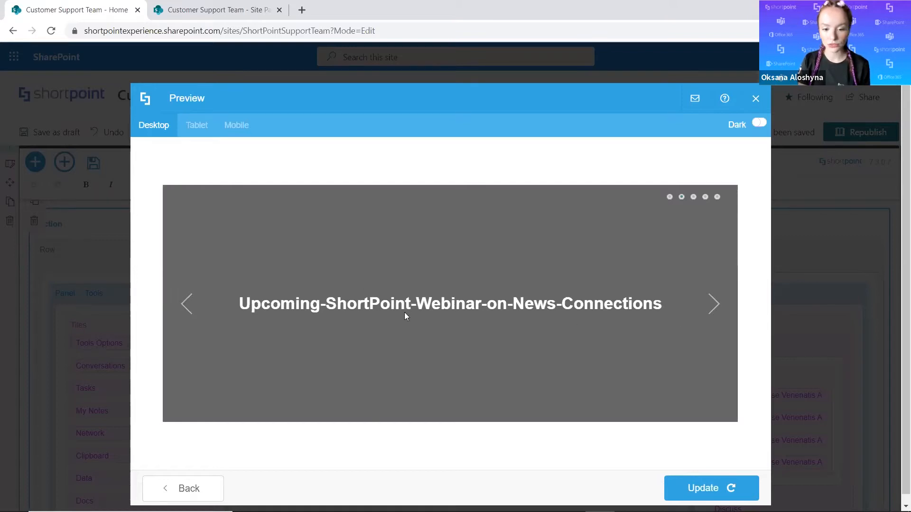
pyautogui.click(706, 309)
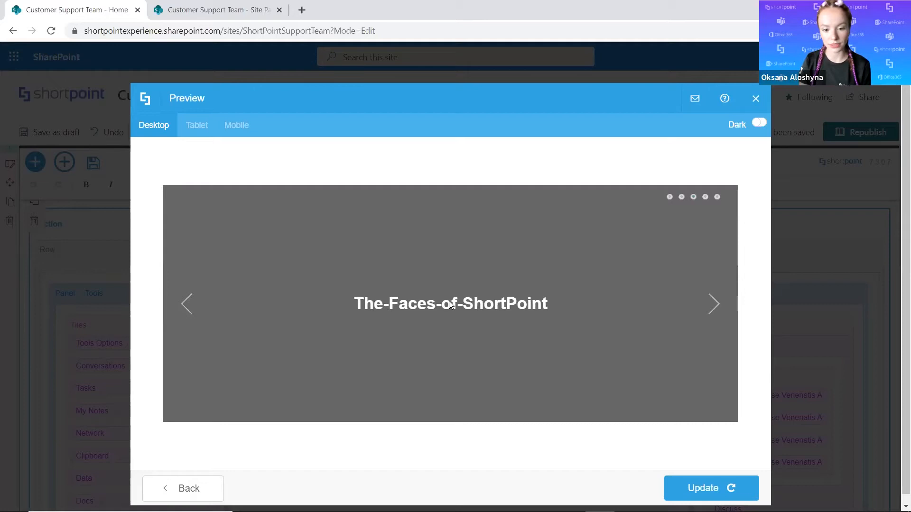
pyautogui.click(709, 304)
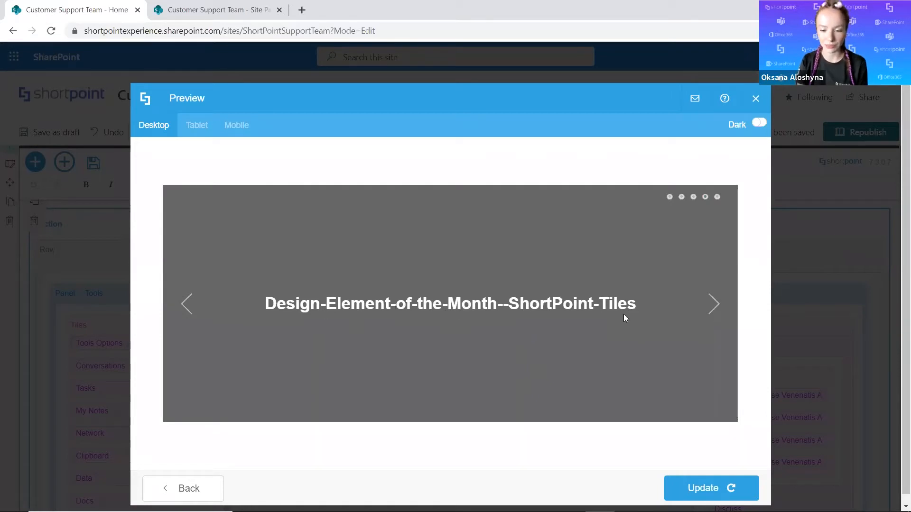
pyautogui.click(221, 490)
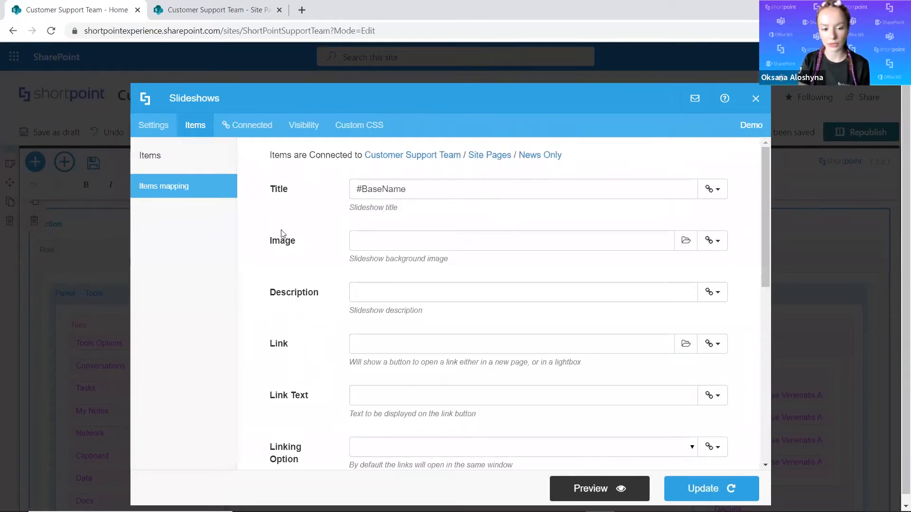
# Check the columns of the Site Pages News Only view, and map the slideshow's Image field to the Banner Image URL URL column.
pyautogui.click(228, 10)
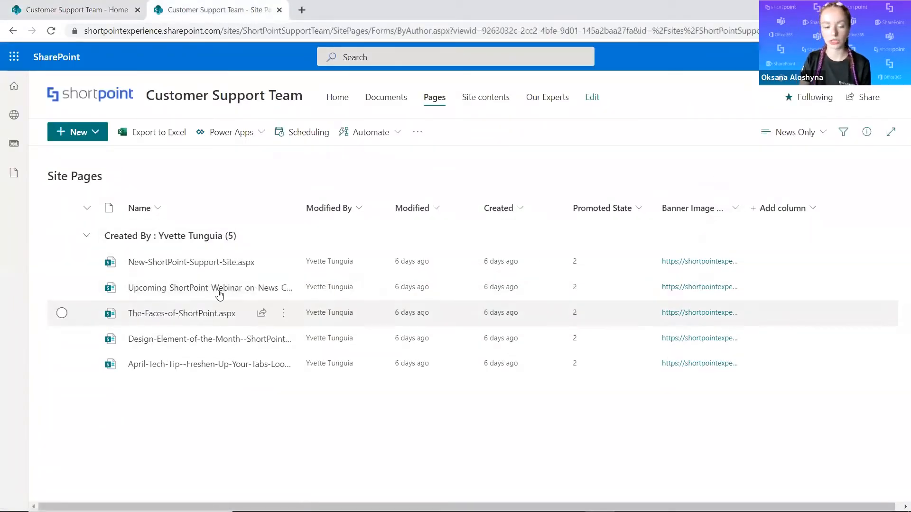
pyautogui.click(95, 10)
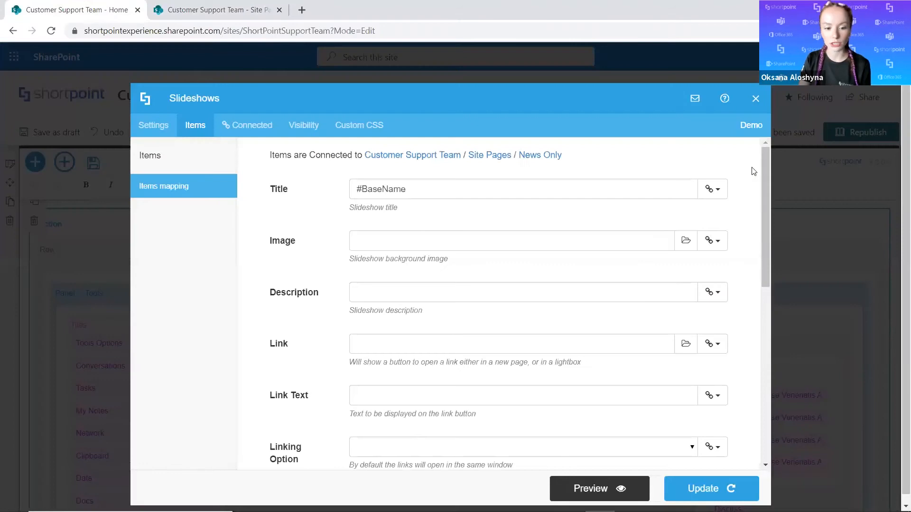
pyautogui.click(712, 240)
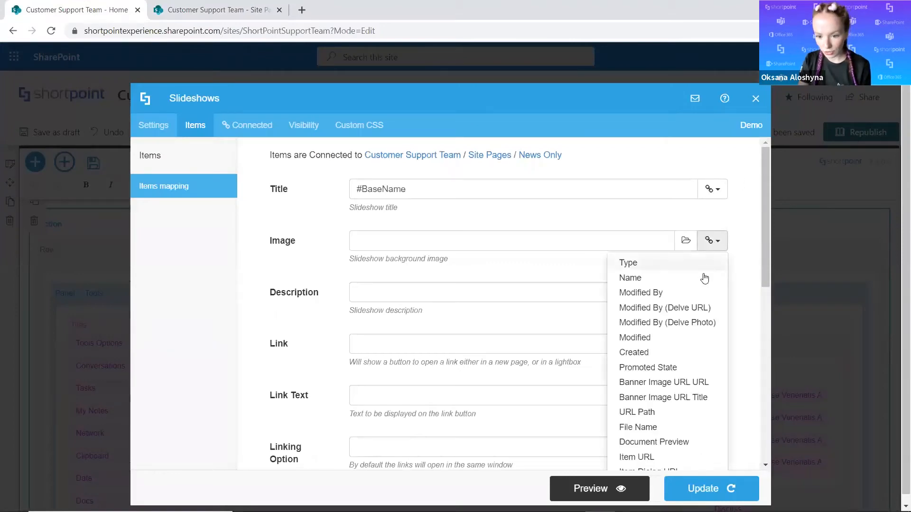
pyautogui.click(693, 384)
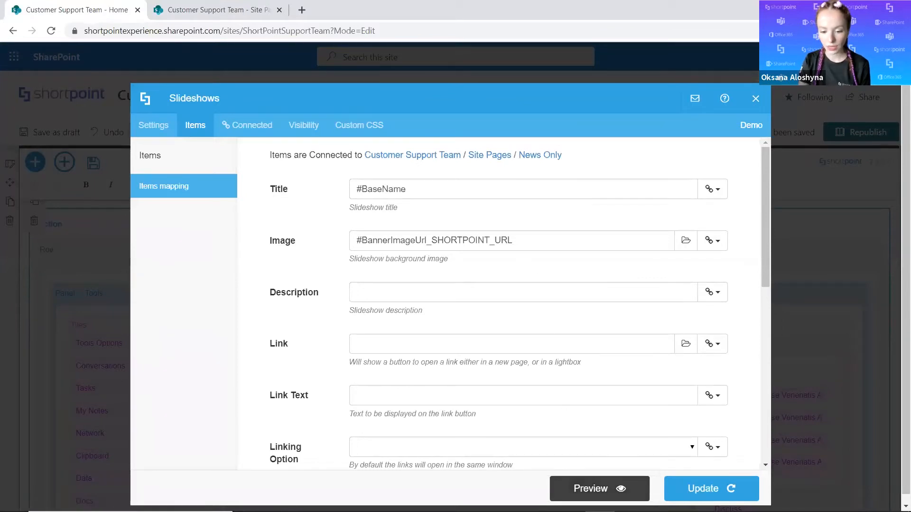
# Preview the slideshow, step forward and back through its slides to check the background images, and close the preview.
pyautogui.click(553, 496)
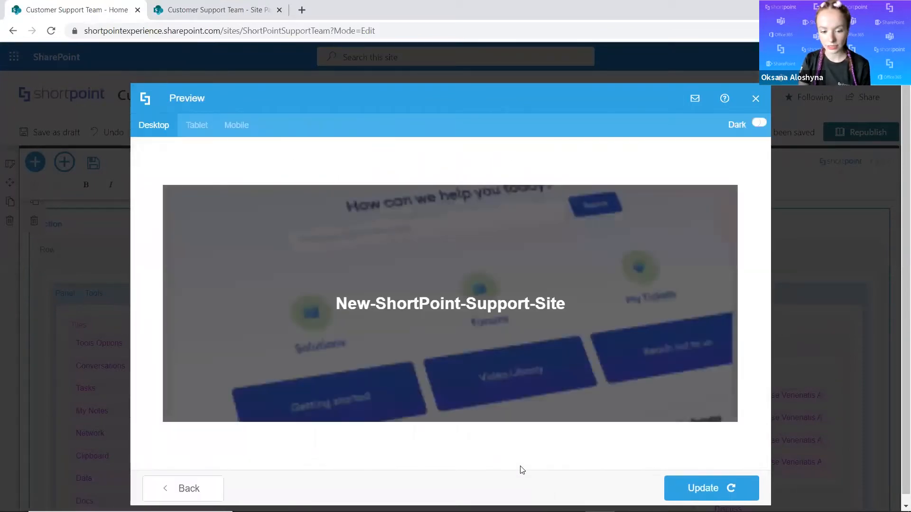
pyautogui.moveTo(448, 359)
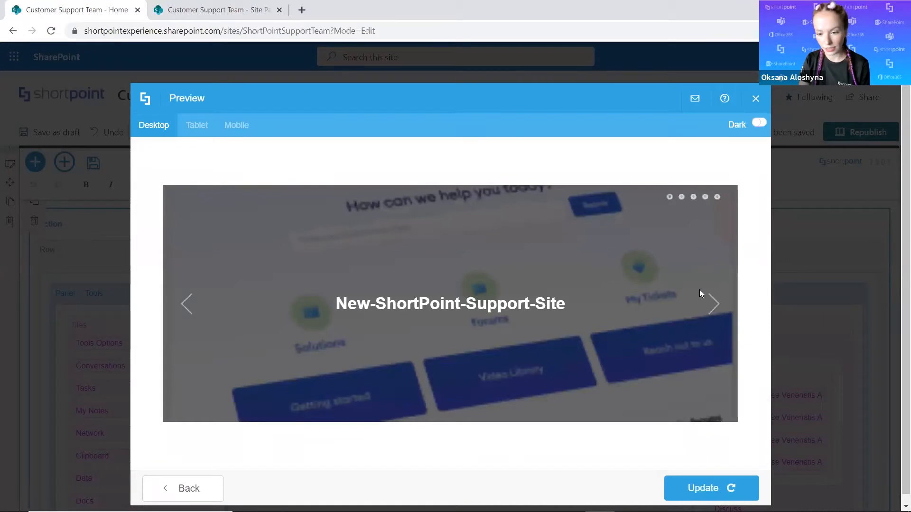
pyautogui.click(714, 304)
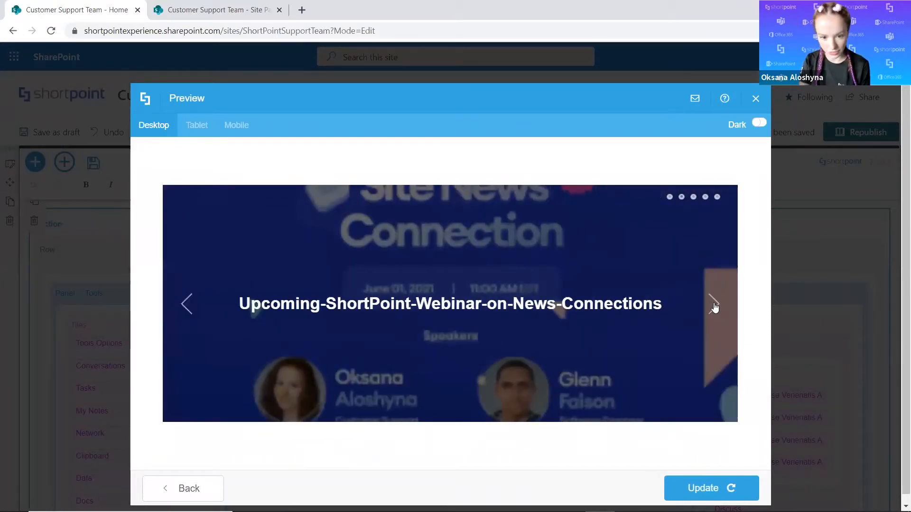
pyautogui.click(714, 305)
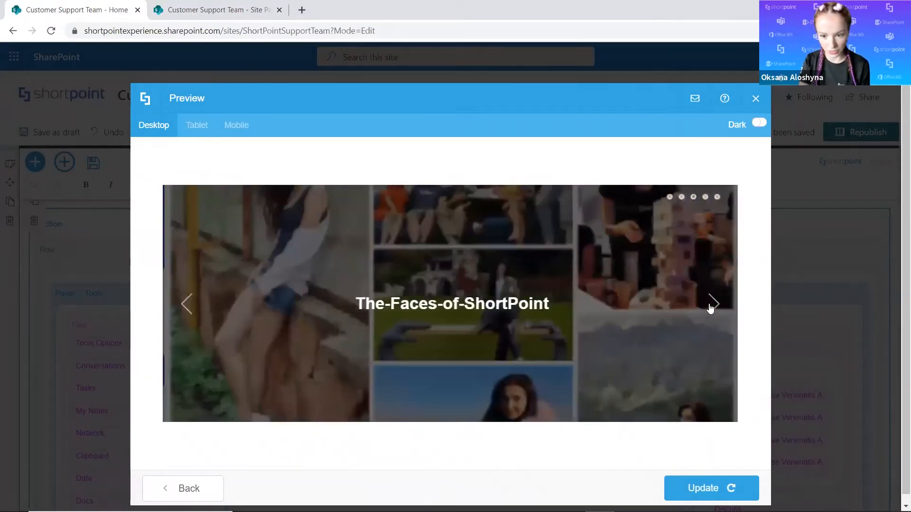
pyautogui.click(185, 315)
pyautogui.click(184, 316)
pyautogui.click(180, 494)
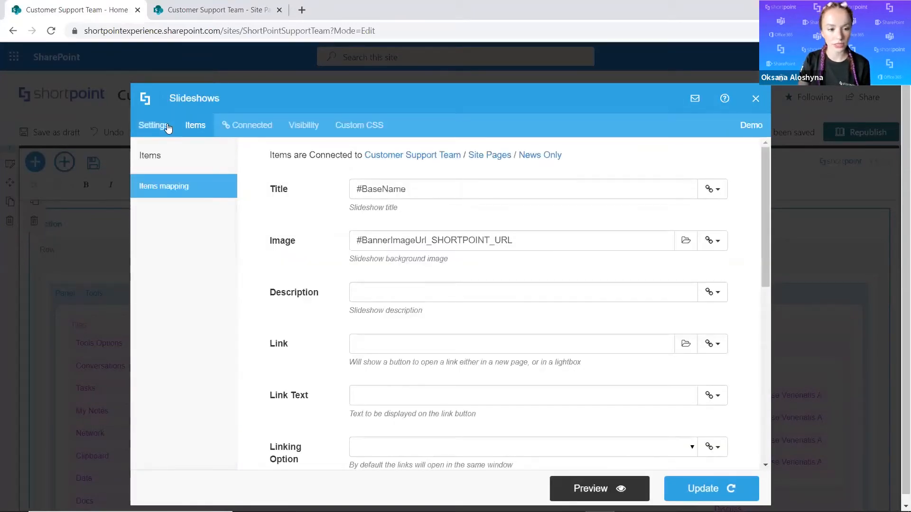
# Set the slideshow's background Color Transparency to 0 in its general settings.
pyautogui.scroll(-9, 496, 308)
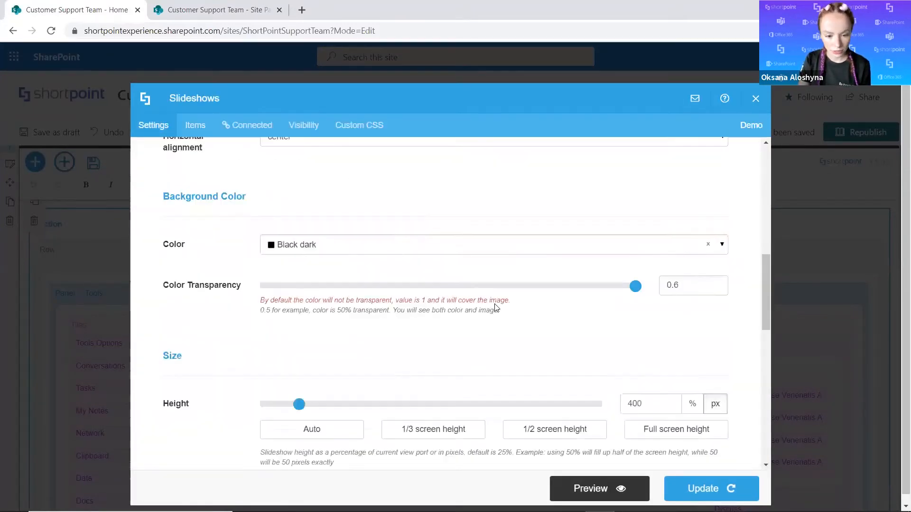
pyautogui.click(690, 203)
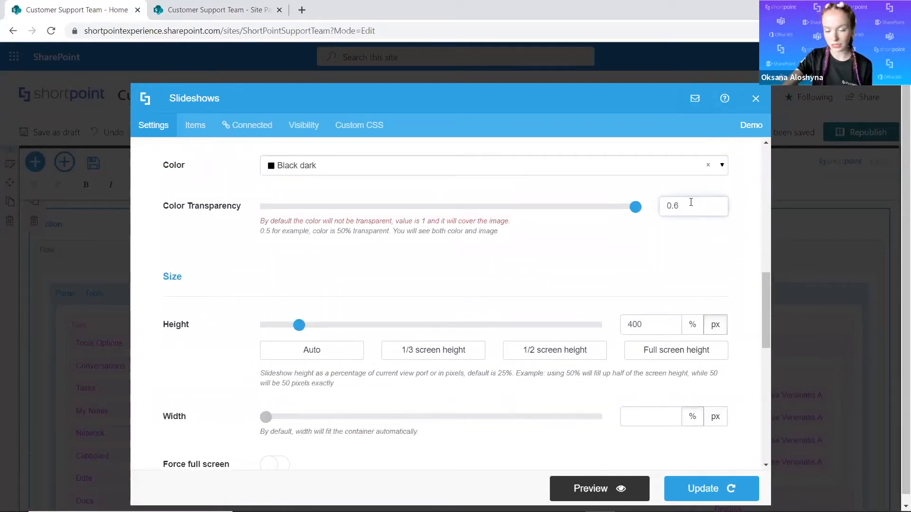
pyautogui.press('BackSpace')
pyautogui.press('BackSpace')
pyautogui.click(641, 232)
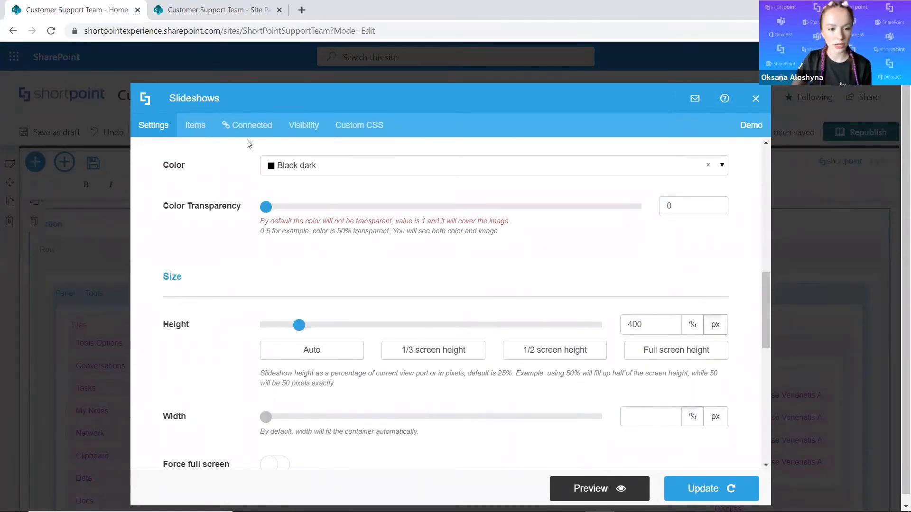
# Preview the slideshow without the dark overlay, browse its slides to check title legibility, and return to the settings.
pyautogui.click(638, 488)
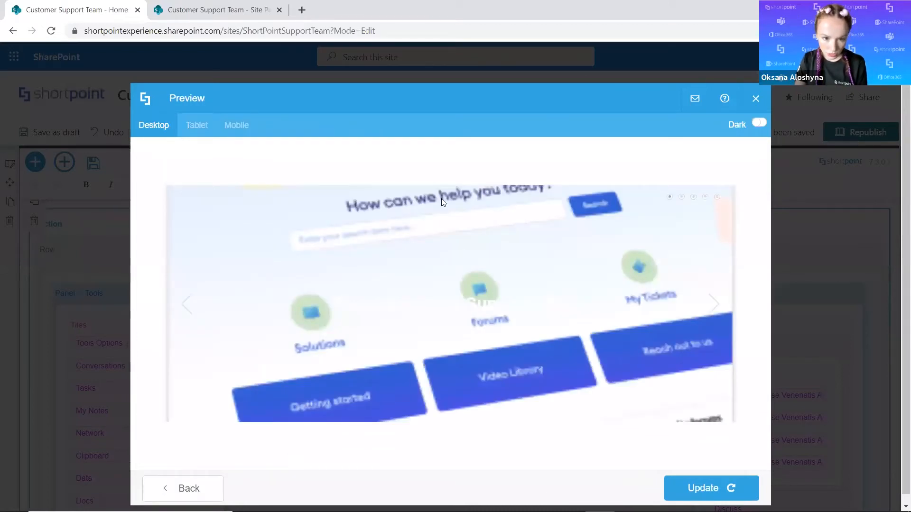
pyautogui.click(714, 304)
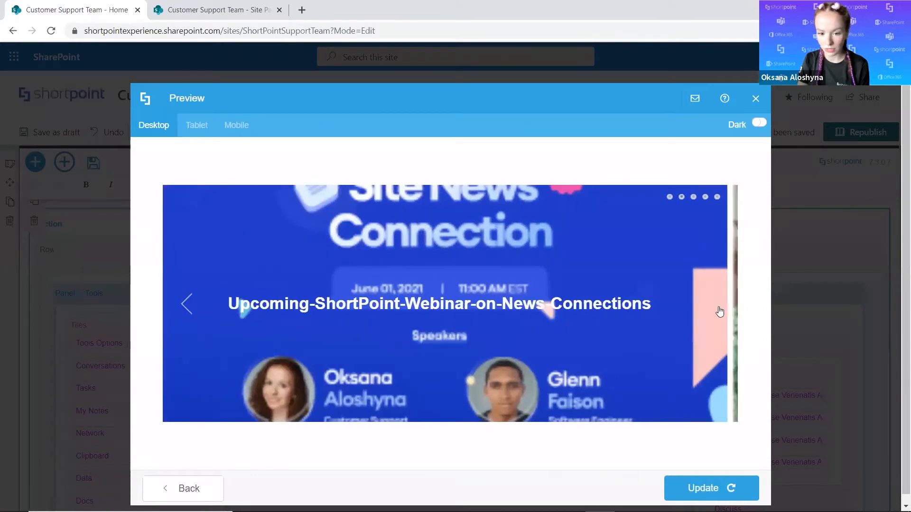
pyautogui.click(719, 311)
pyautogui.click(192, 314)
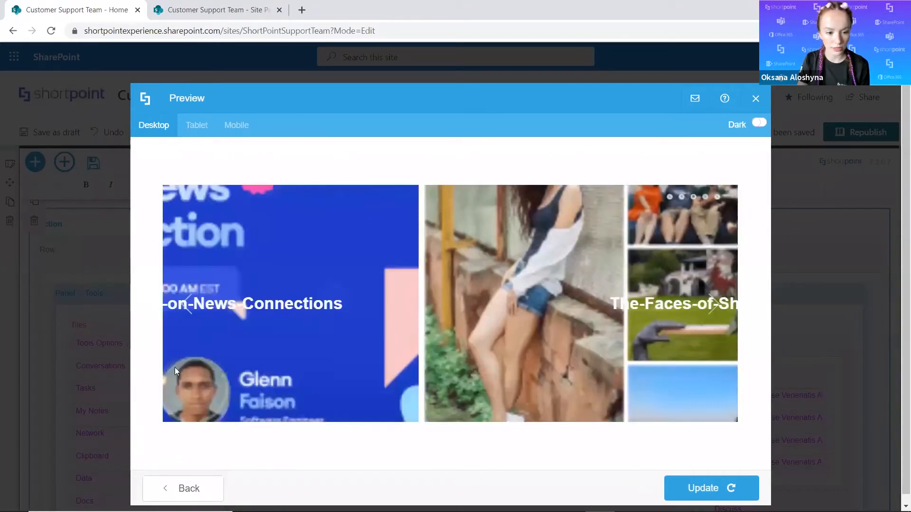
pyautogui.click(164, 489)
# Restore the slideshow's Color Transparency to 0.6 and return to the items mapping.
pyautogui.click(689, 205)
pyautogui.click(684, 230)
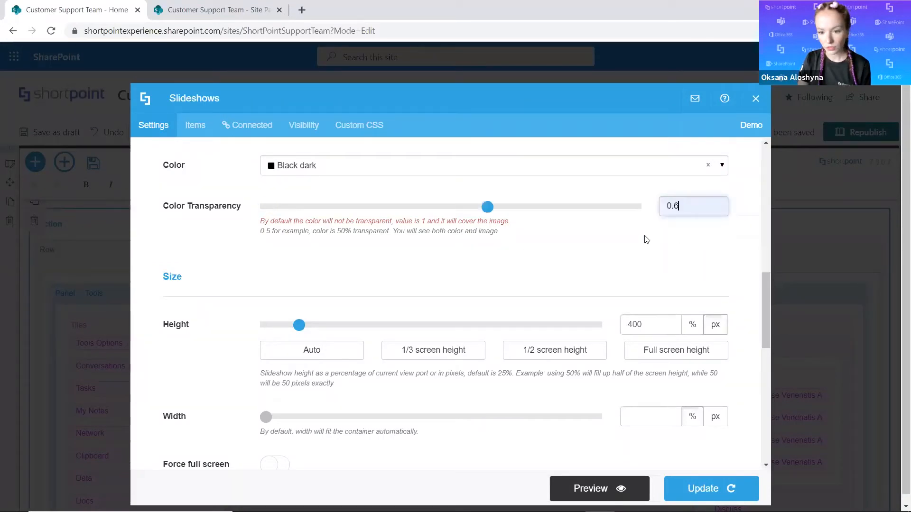
pyautogui.click(265, 127)
pyautogui.click(205, 130)
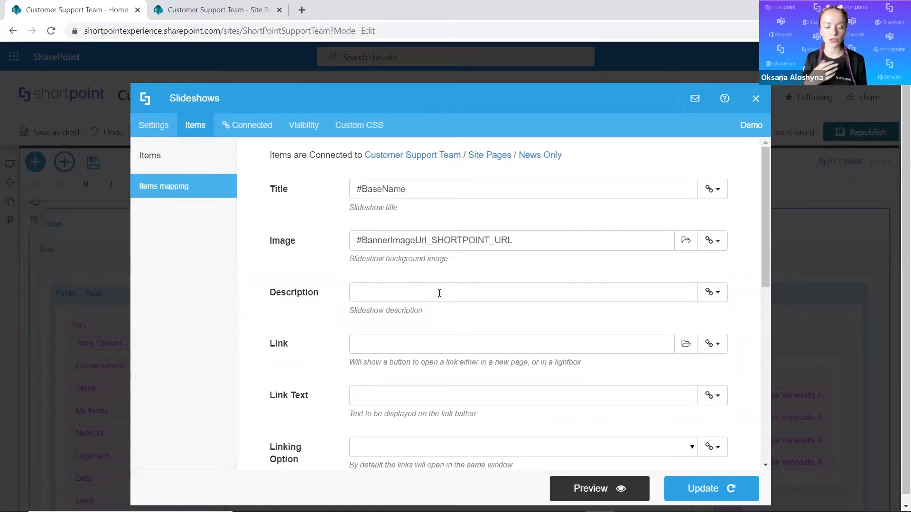
# Review the columns offered for the Description field, compare them with the Site Pages News Only view, and look over the remaining mapping fields.
pyautogui.click(711, 293)
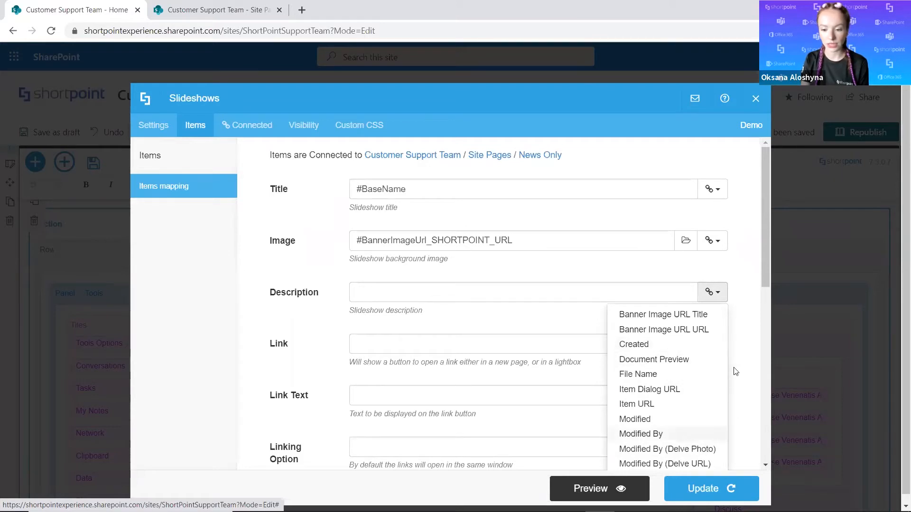
pyautogui.click(749, 337)
pyautogui.click(227, 6)
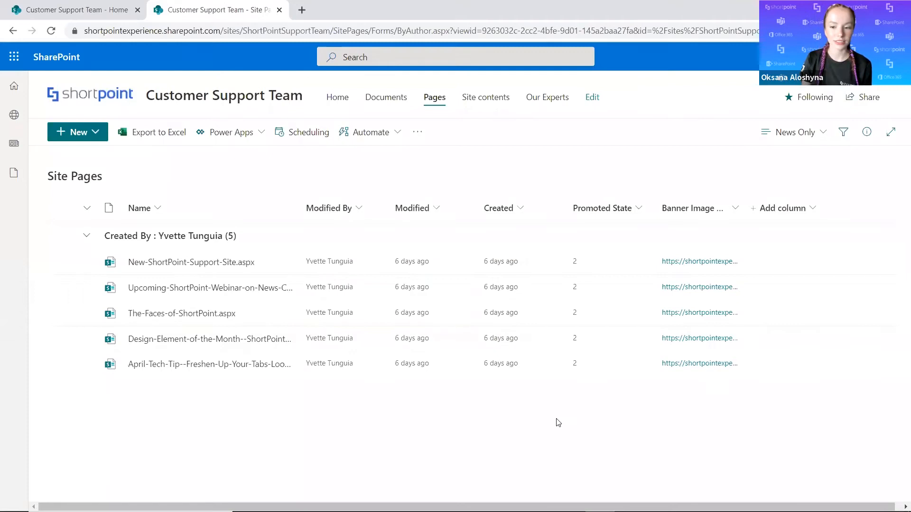
pyautogui.click(45, 4)
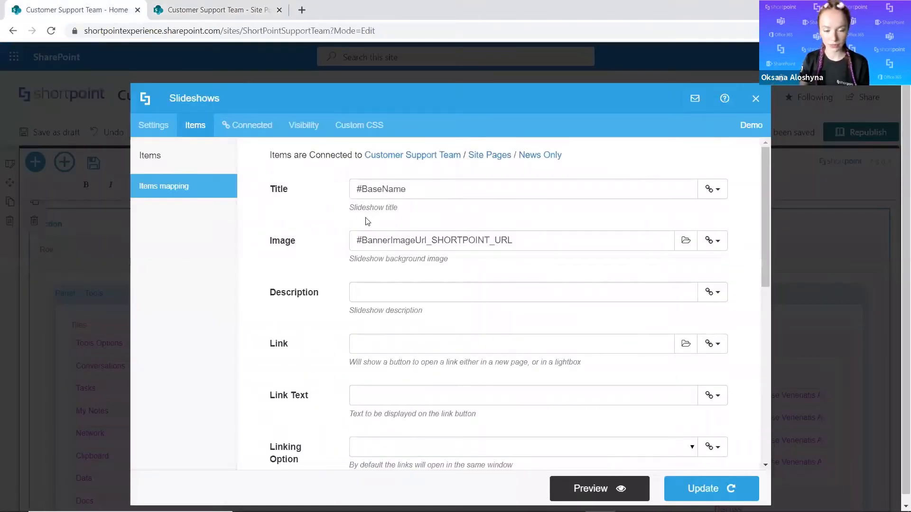
pyautogui.scroll(-2, 413, 347)
pyautogui.scroll(2, 545, 379)
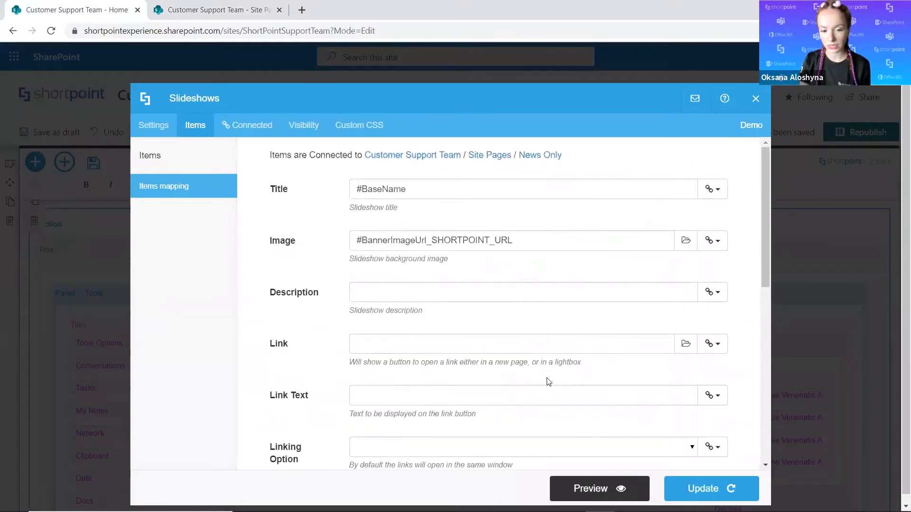
# Apply the slideshow changes, republish the home page, and look over the published page.
pyautogui.click(703, 488)
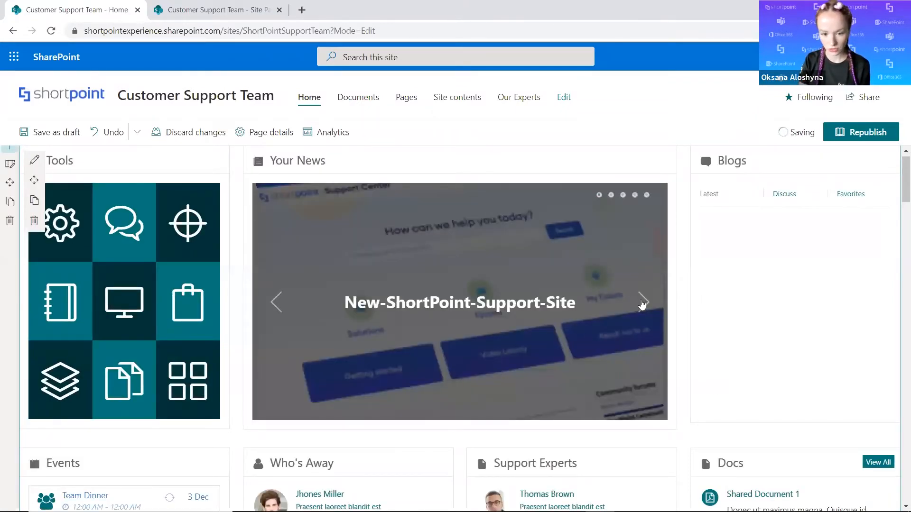
pyautogui.click(642, 304)
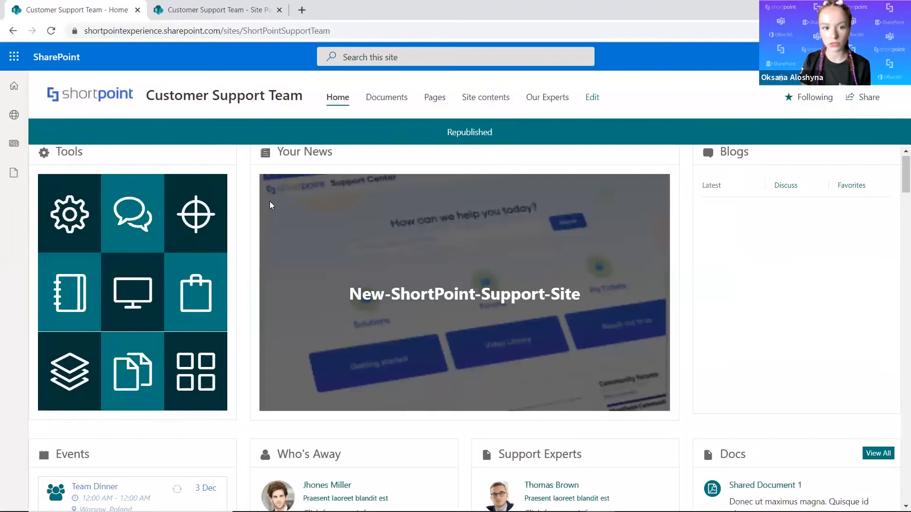
pyautogui.scroll(-3, 462, 238)
pyautogui.scroll(3, 461, 240)
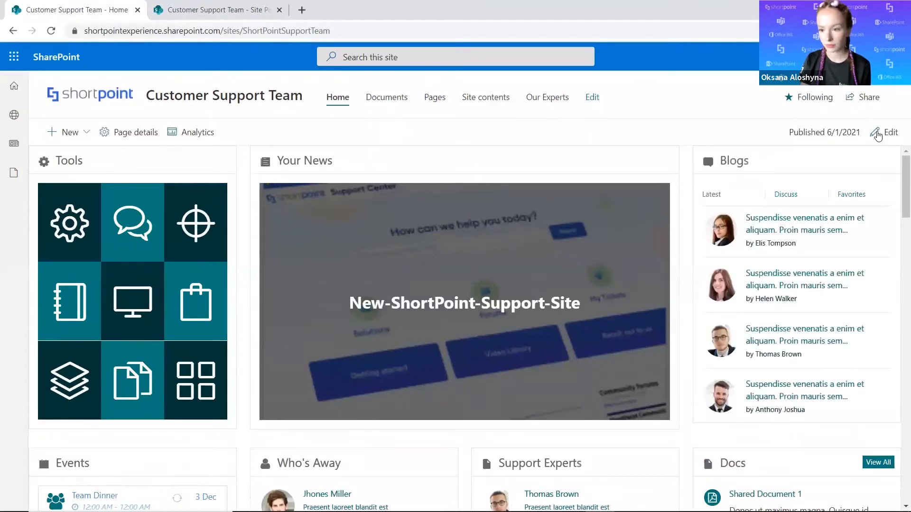
# Put the home page back into edit mode and open its ShortPoint web part for editing, bringing the slideshow element into view.
pyautogui.click(877, 135)
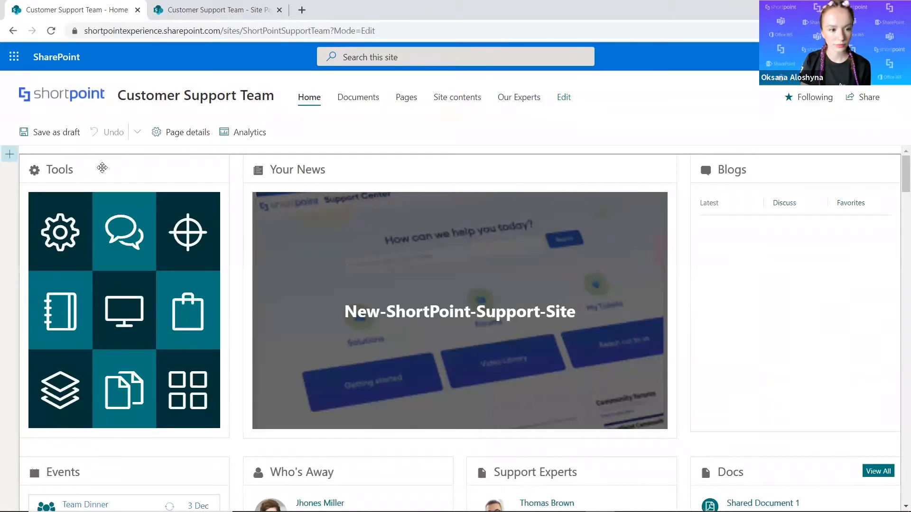
pyautogui.click(71, 167)
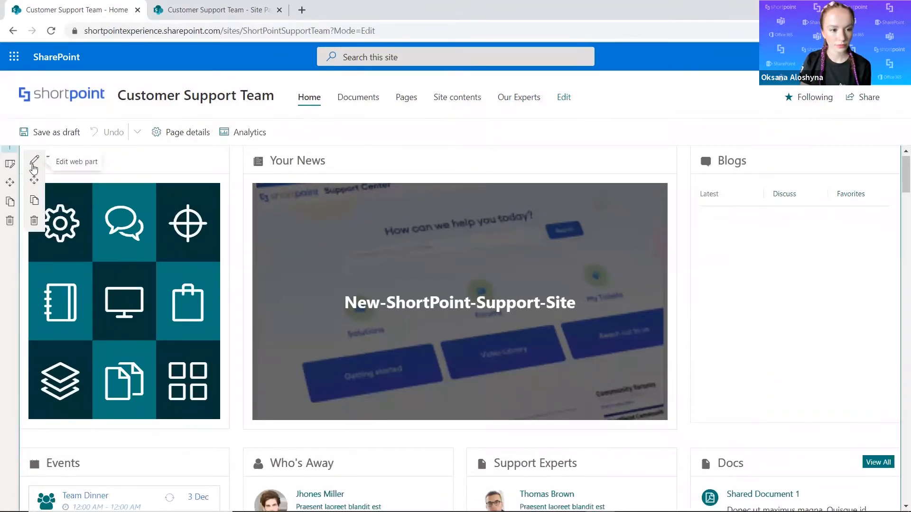
pyautogui.click(33, 164)
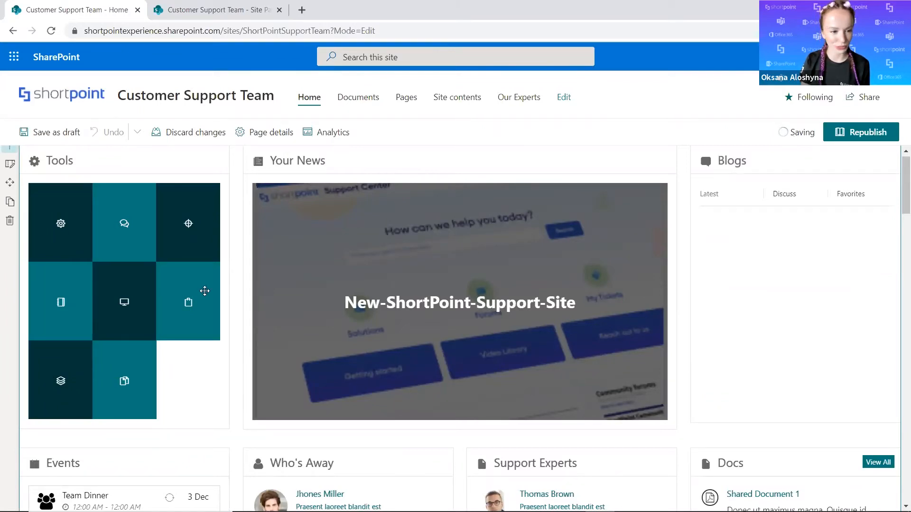
pyautogui.click(548, 265)
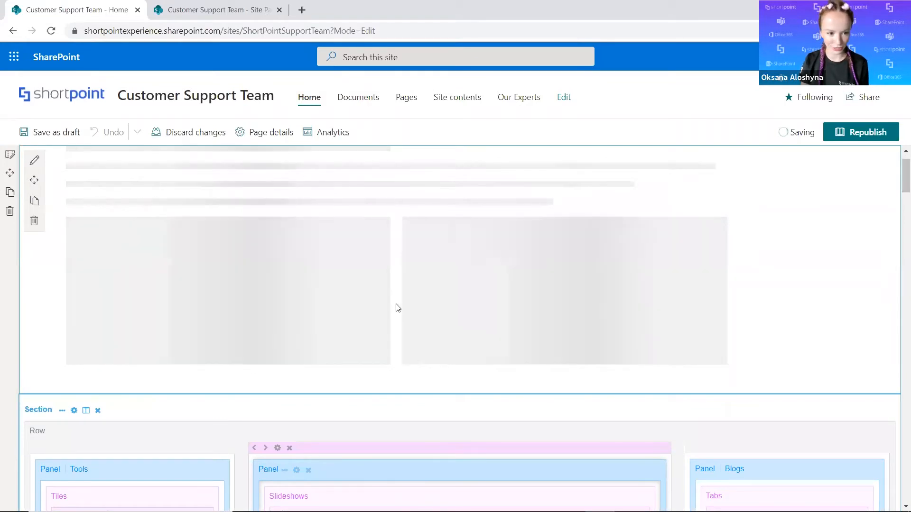
pyautogui.scroll(-1, 608, 333)
pyautogui.scroll(-7, 611, 338)
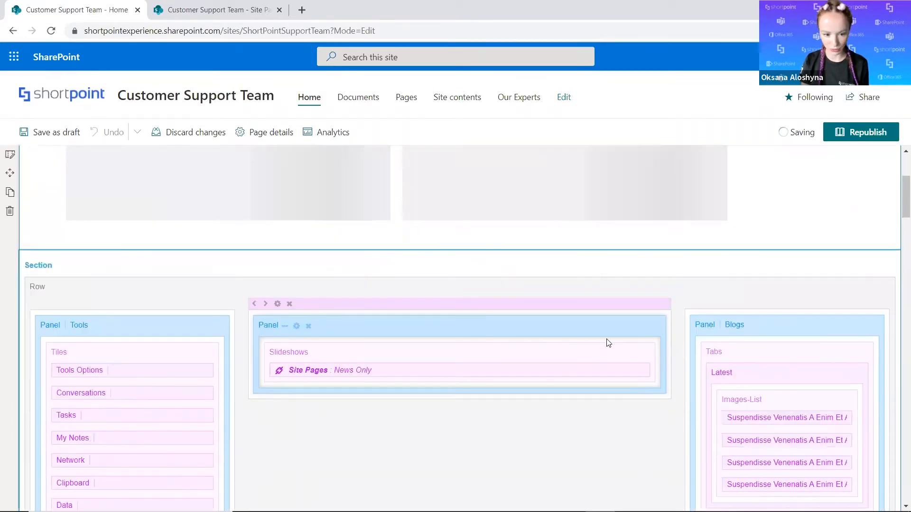
pyautogui.scroll(3, 545, 336)
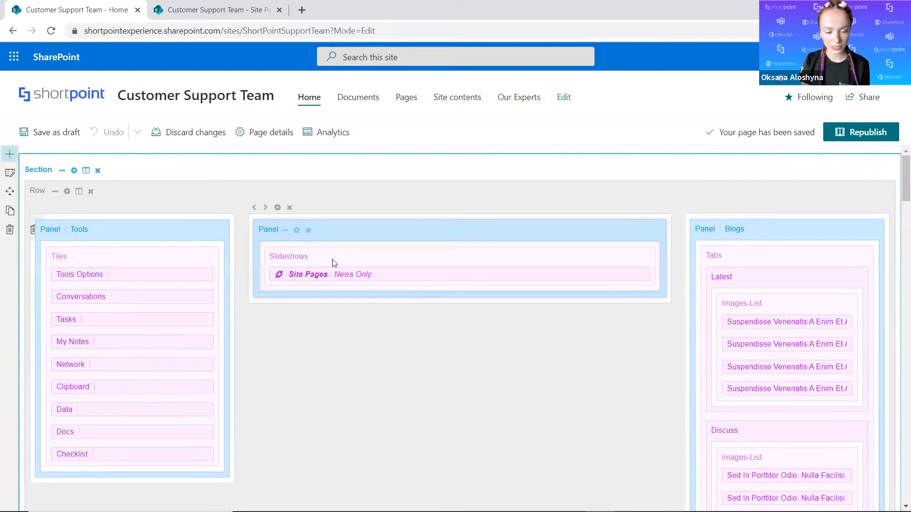
# Open the Your News slideshow's connection settings and disconnect it from the Site Pages library.
pyautogui.click(330, 260)
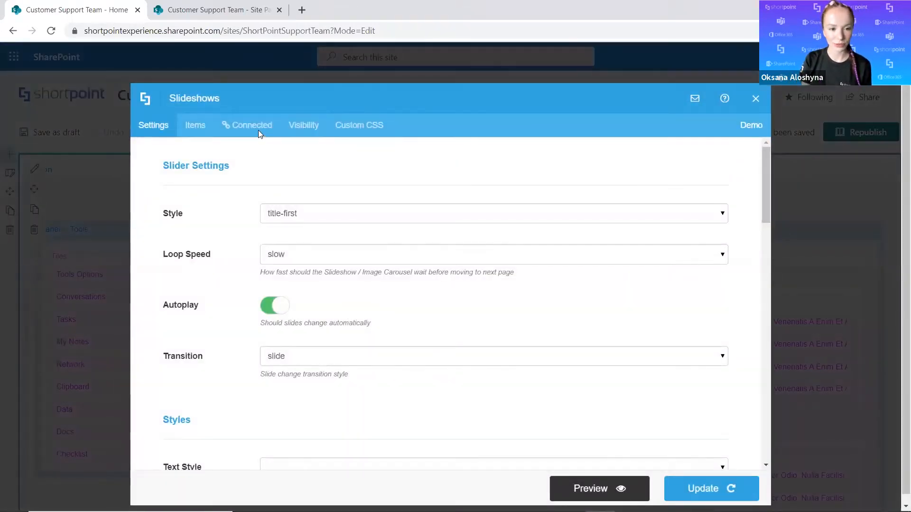
pyautogui.click(259, 127)
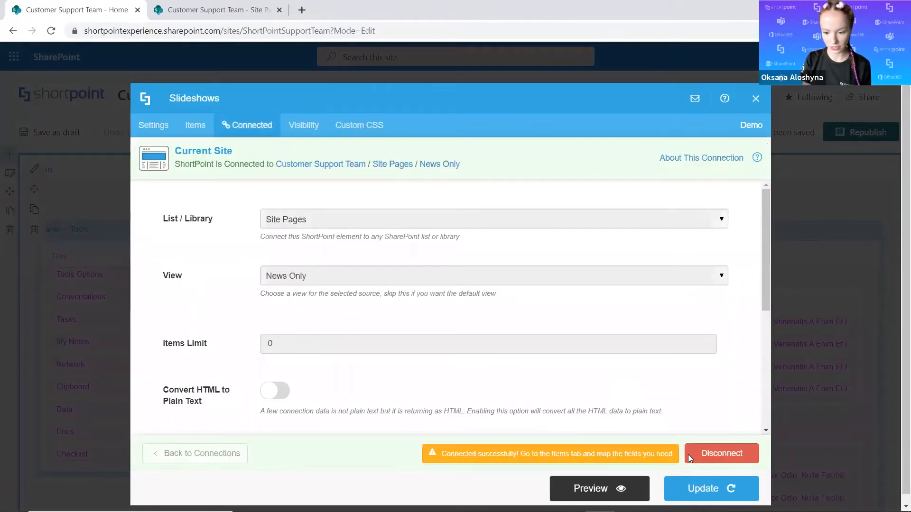
pyautogui.click(689, 455)
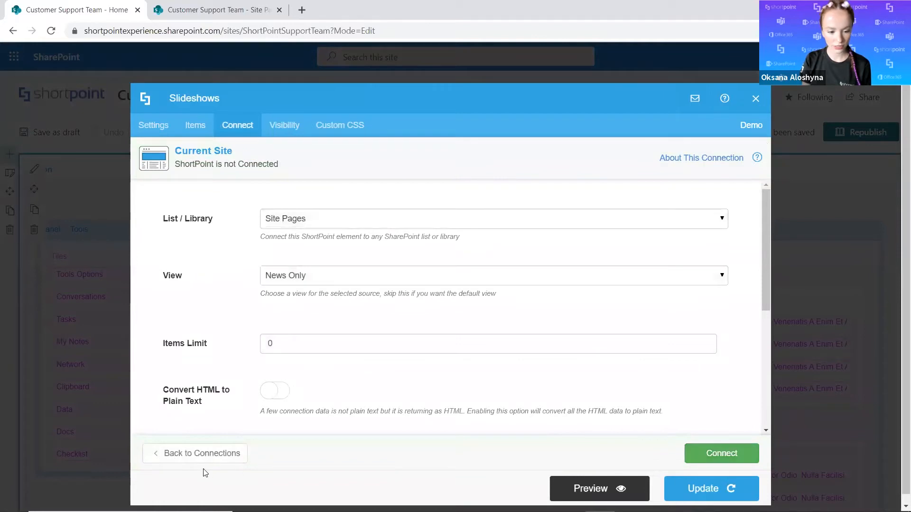
# Examine the REST API connection's URL and Items Limit settings, and return to the list of available connections.
pyautogui.click(202, 456)
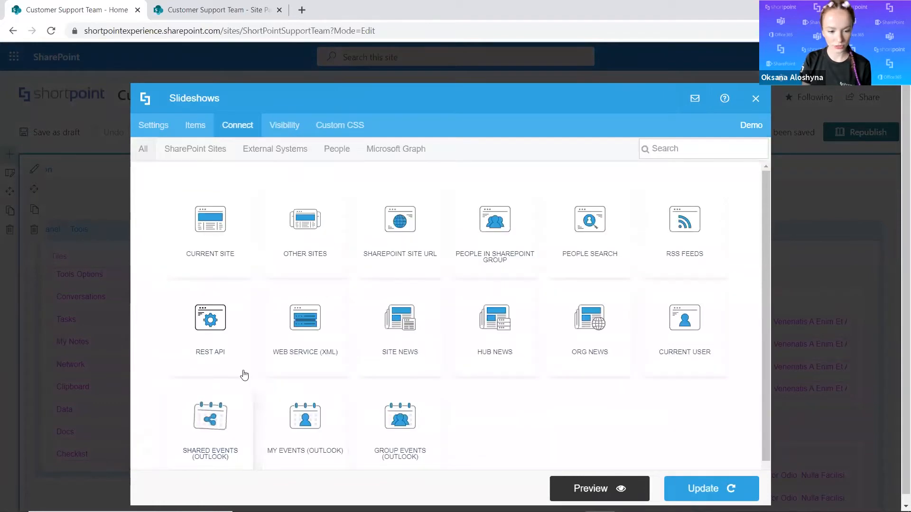
pyautogui.click(223, 331)
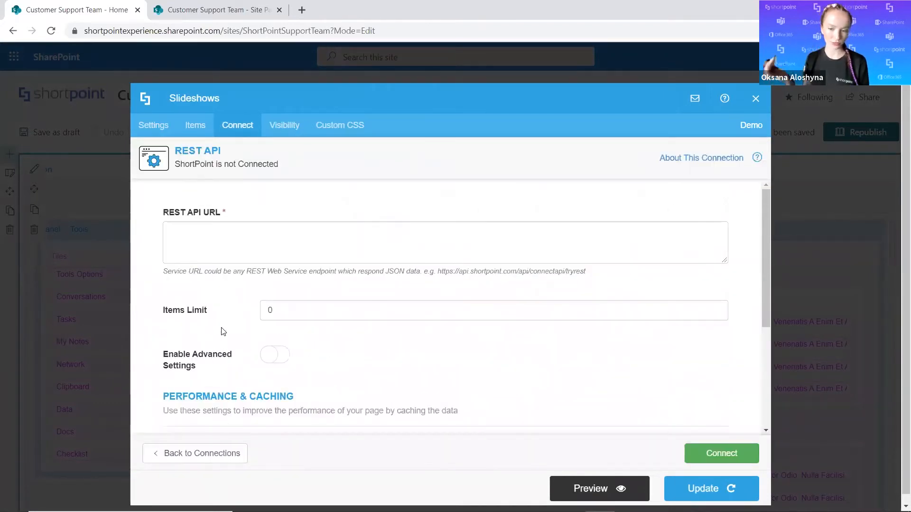
pyautogui.click(271, 246)
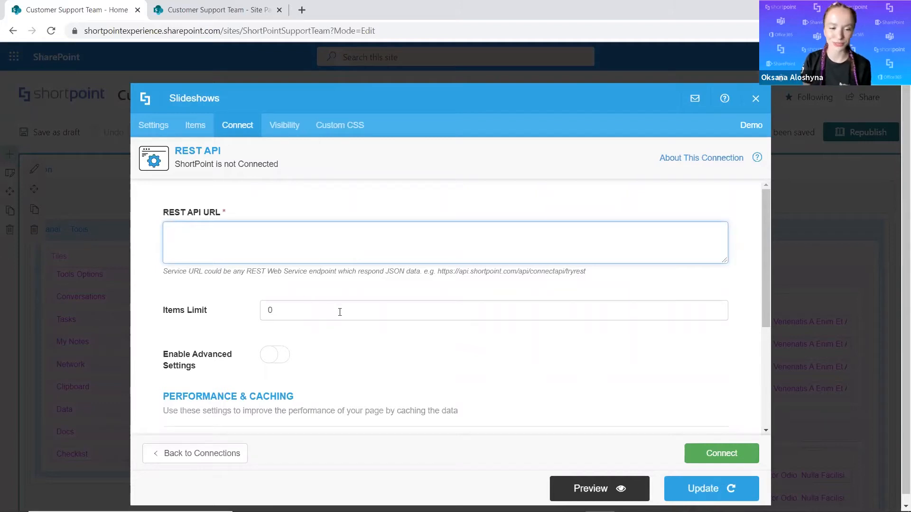
pyautogui.click(209, 458)
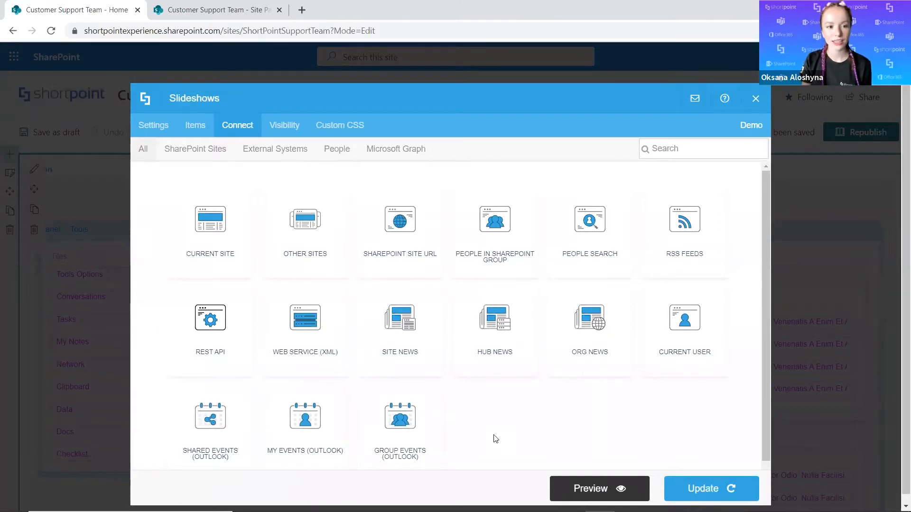
pyautogui.hotkey('alt', 'Tab')
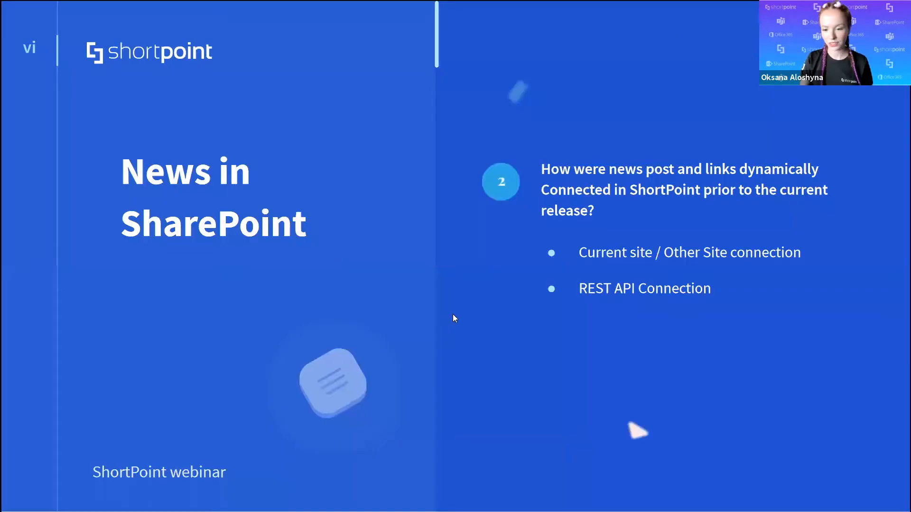
pyautogui.press('Right')
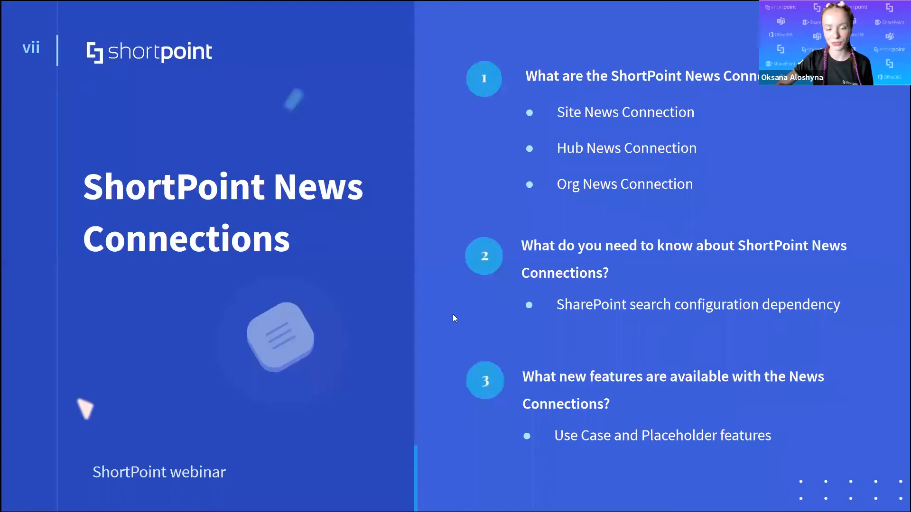
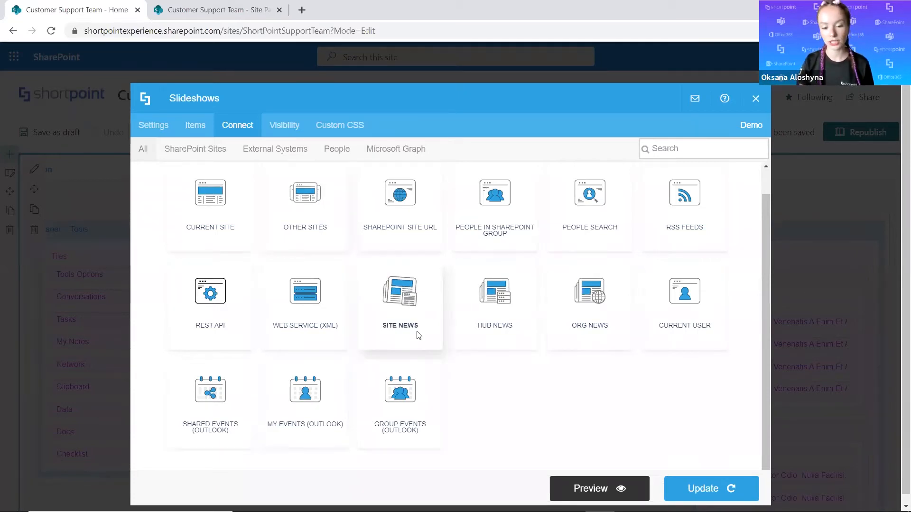
# Choose the Site News connection for the slideshow, look over its source options, and close the Site Pages browser tab.
pyautogui.click(417, 334)
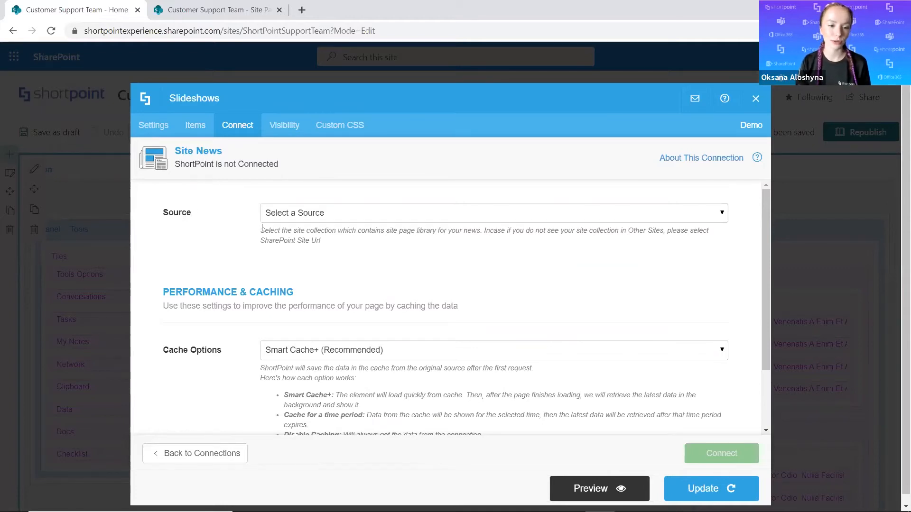
pyautogui.click(292, 215)
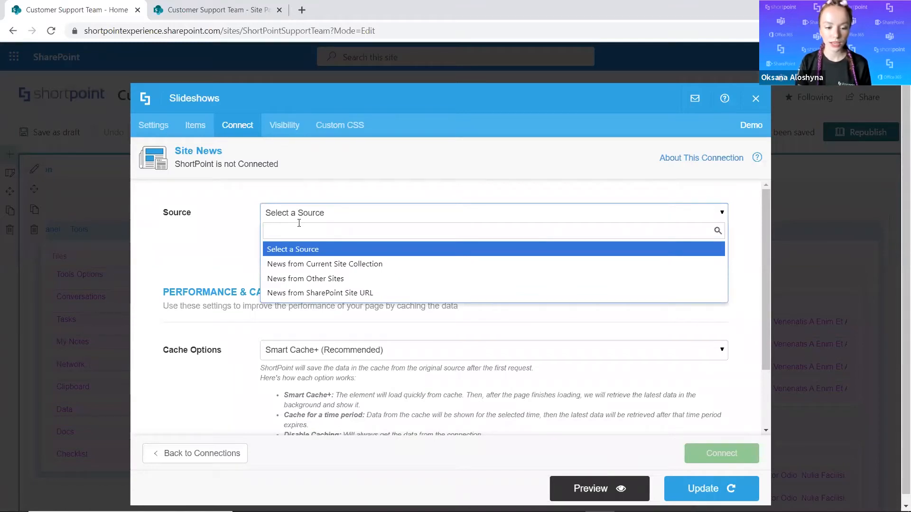
pyautogui.click(166, 248)
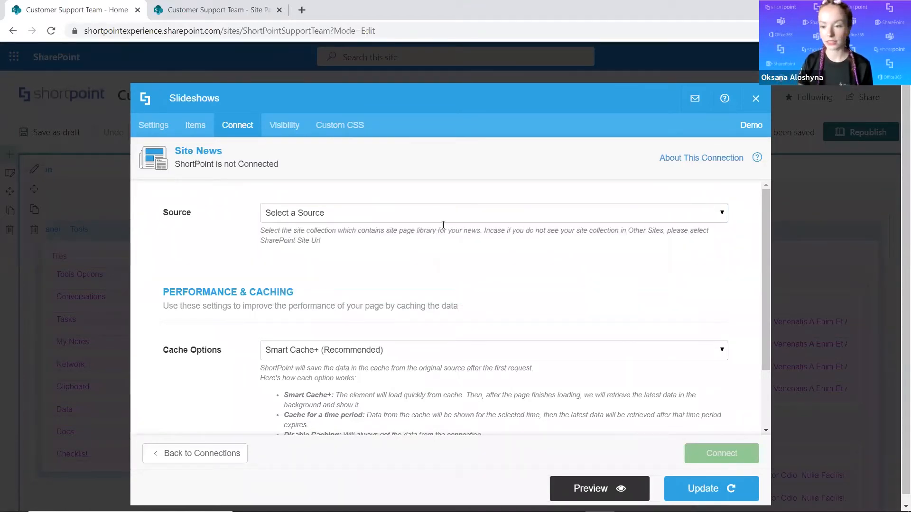
pyautogui.click(172, 8)
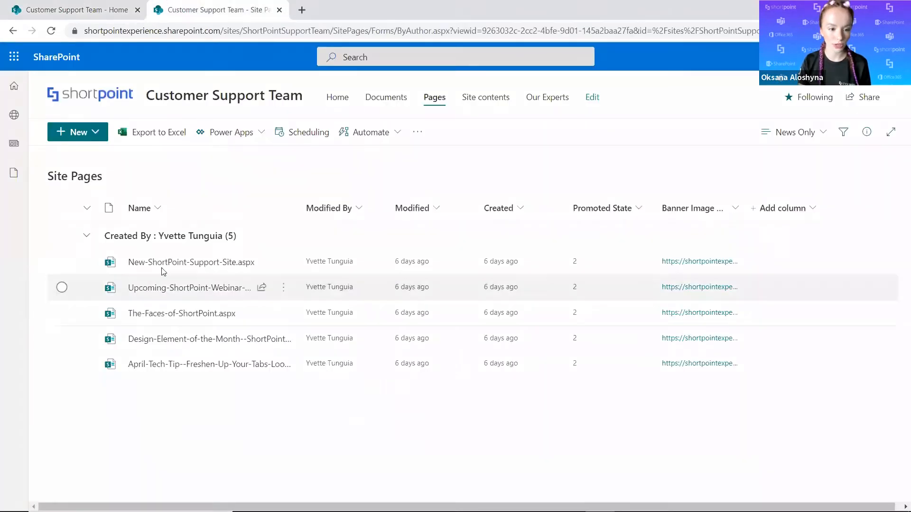
pyautogui.click(279, 11)
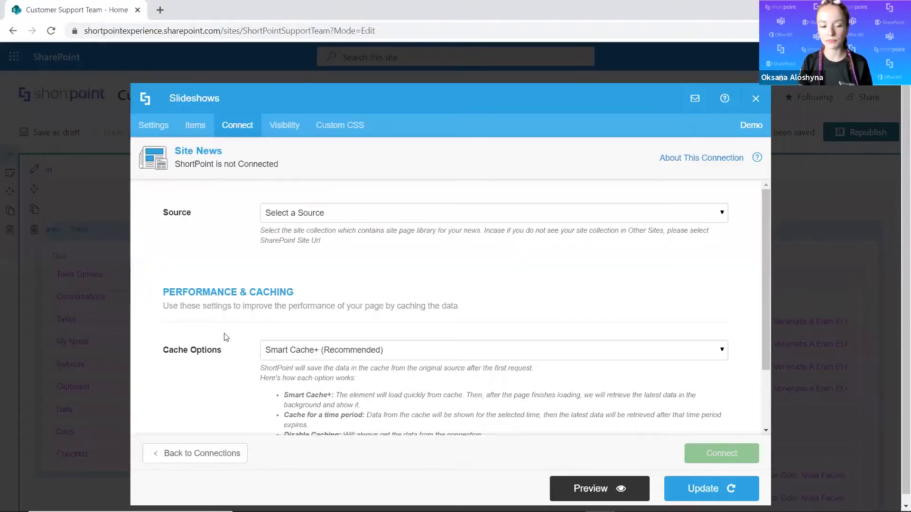
# Try News from SharePoint Site URL as the Site News source and inspect its Site URL field.
pyautogui.click(346, 214)
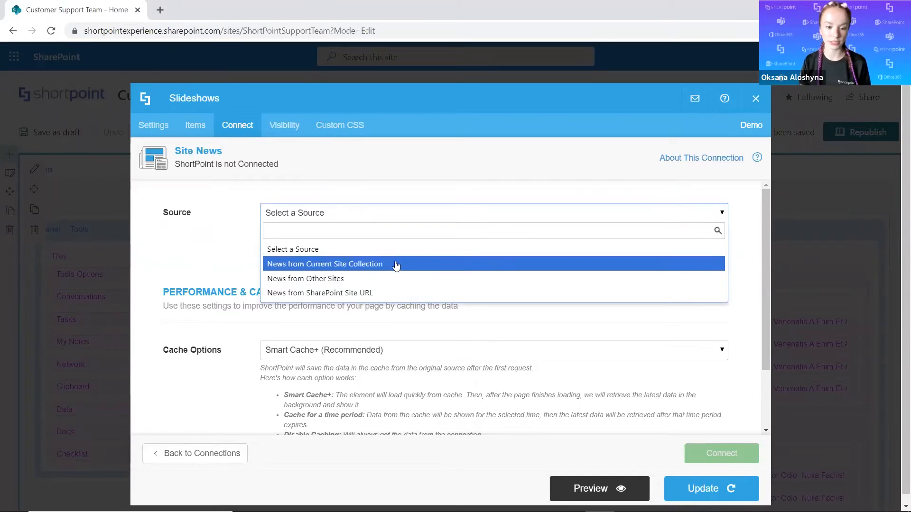
pyautogui.click(322, 294)
pyautogui.click(351, 277)
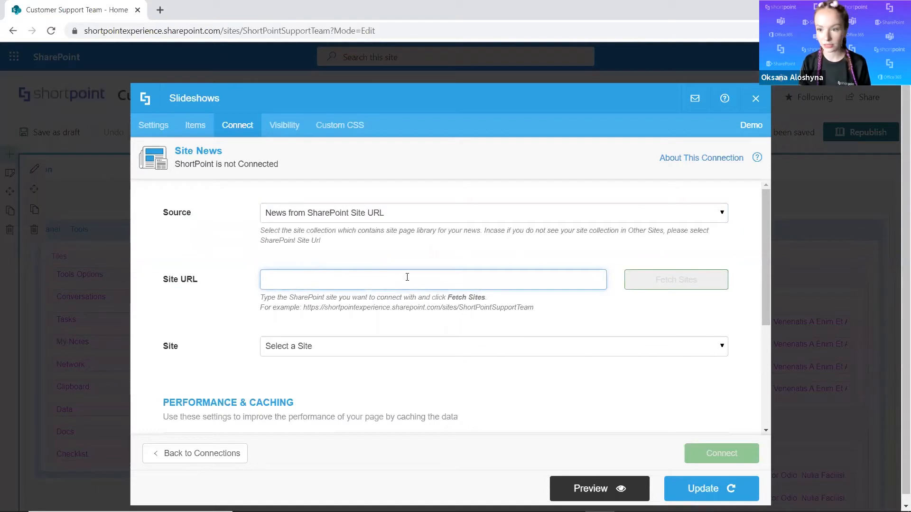
# Set the source to News from Current Site Collection and the site to News from Entire Site Collection (All subsites).
pyautogui.click(692, 218)
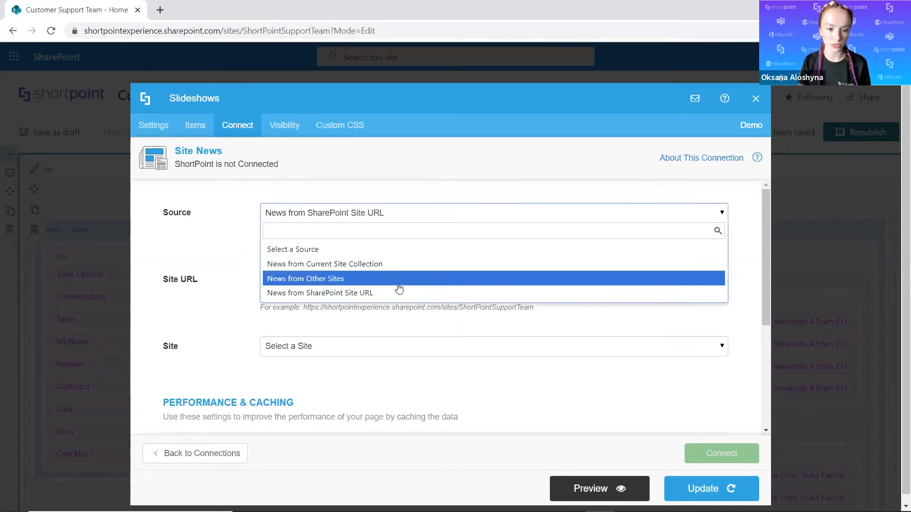
pyautogui.click(332, 271)
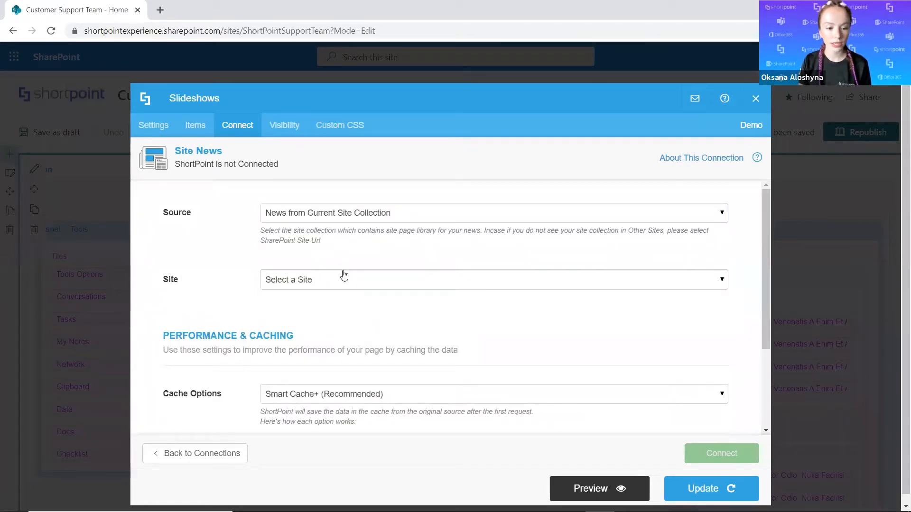
pyautogui.click(345, 274)
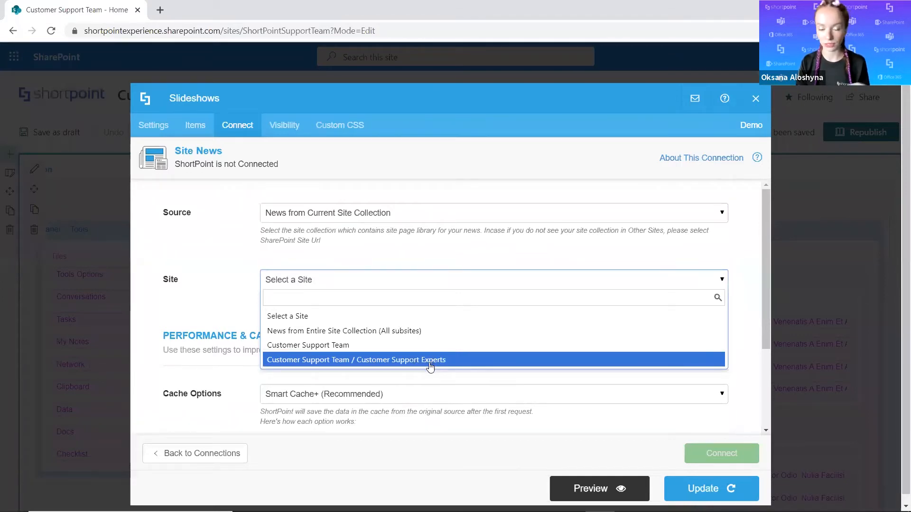
pyautogui.click(409, 335)
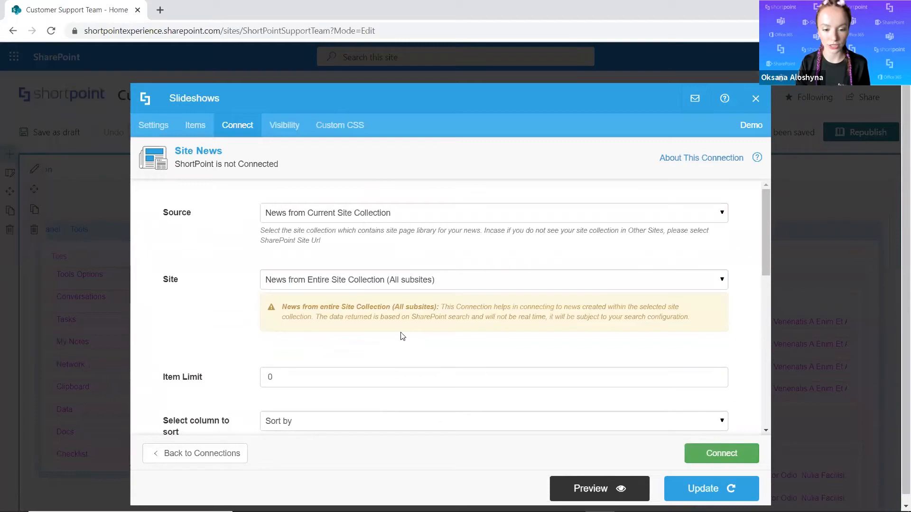
# Limit the Site News connection to 3 items and sort them by Date Created (Descending Order).
pyautogui.scroll(-2, 391, 319)
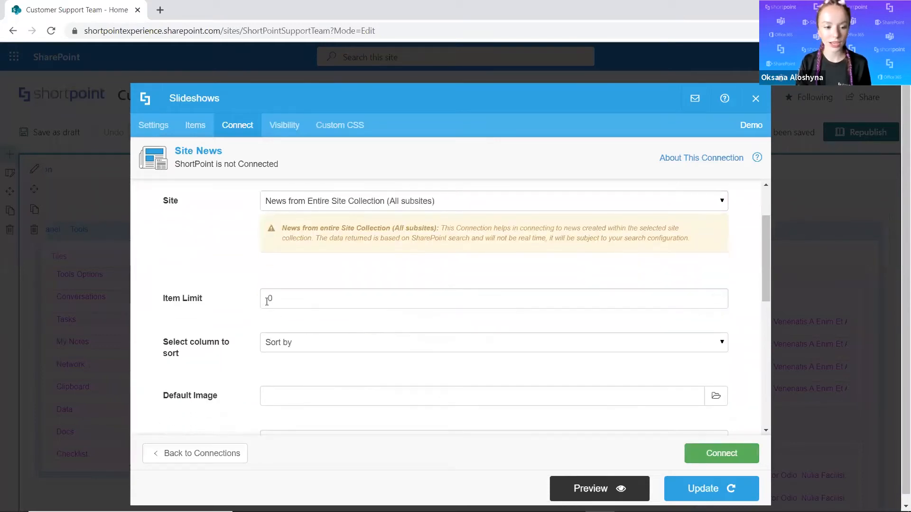
pyautogui.click(289, 291)
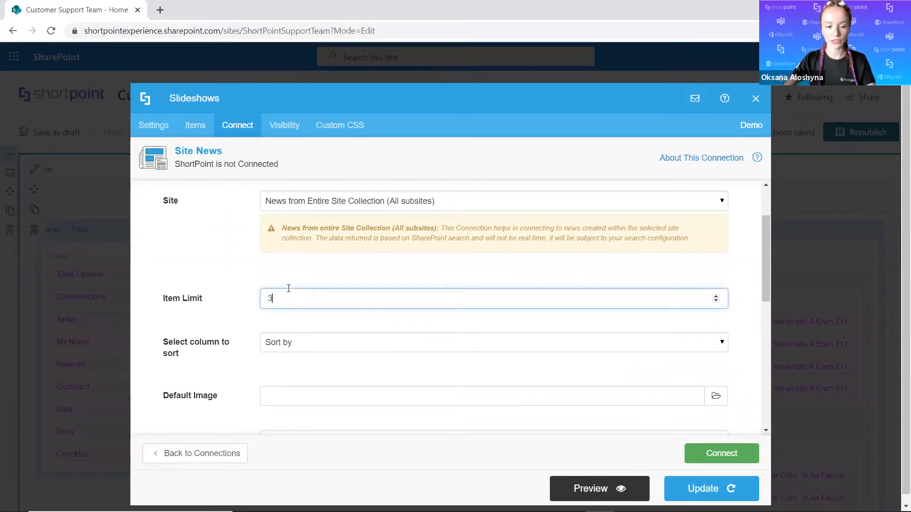
pyautogui.scroll(-2, 278, 313)
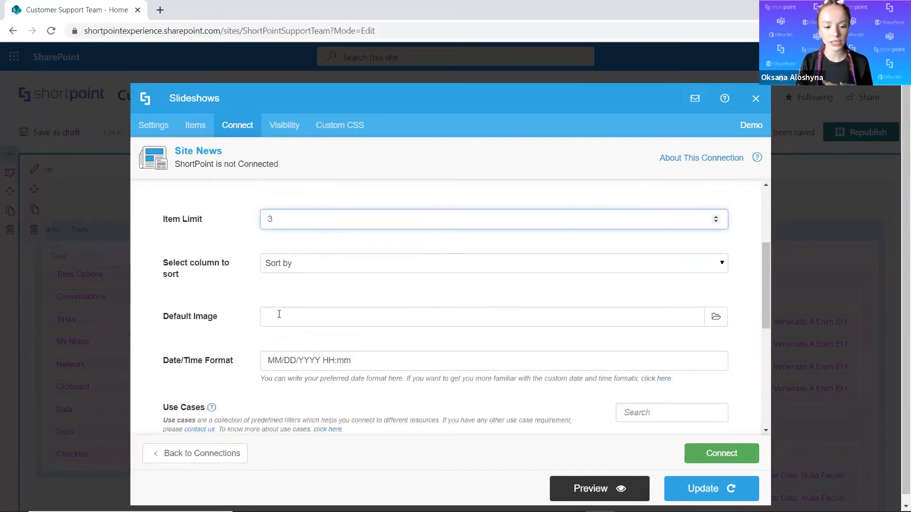
pyautogui.click(307, 270)
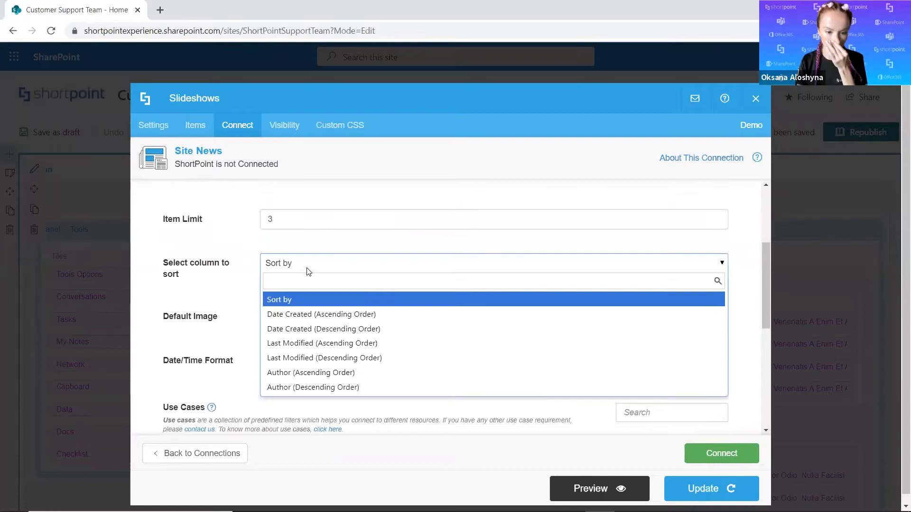
pyautogui.click(356, 330)
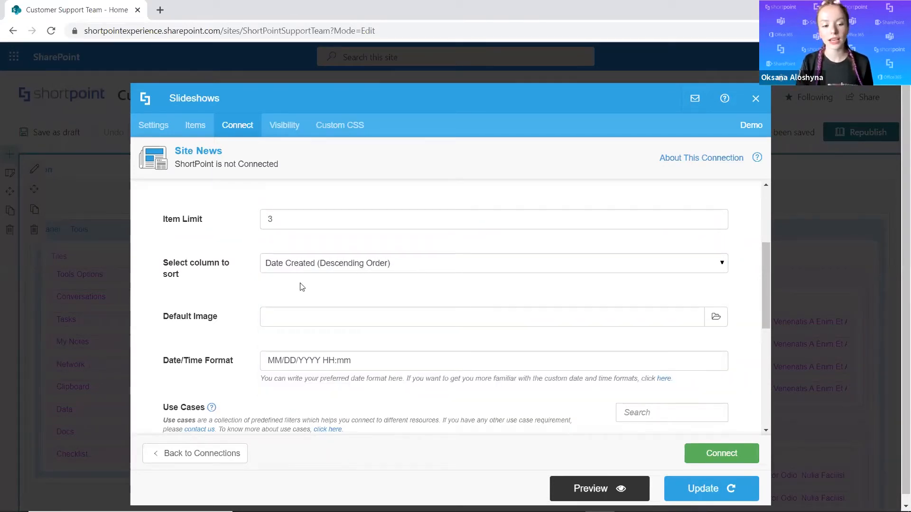
# Look over the Default Image and Date/Time Format settings, and connect the slideshow to Site News.
pyautogui.scroll(-2, 301, 283)
pyautogui.scroll(2, 327, 256)
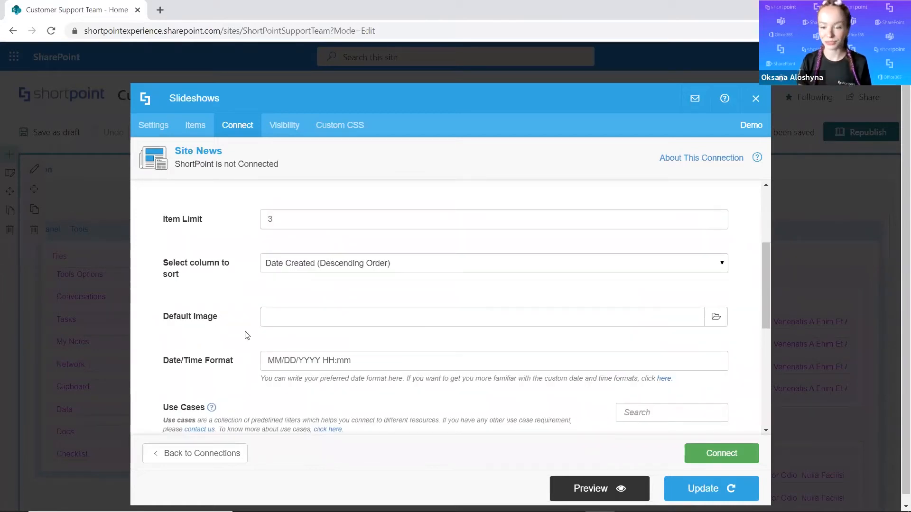
pyautogui.scroll(-2, 223, 289)
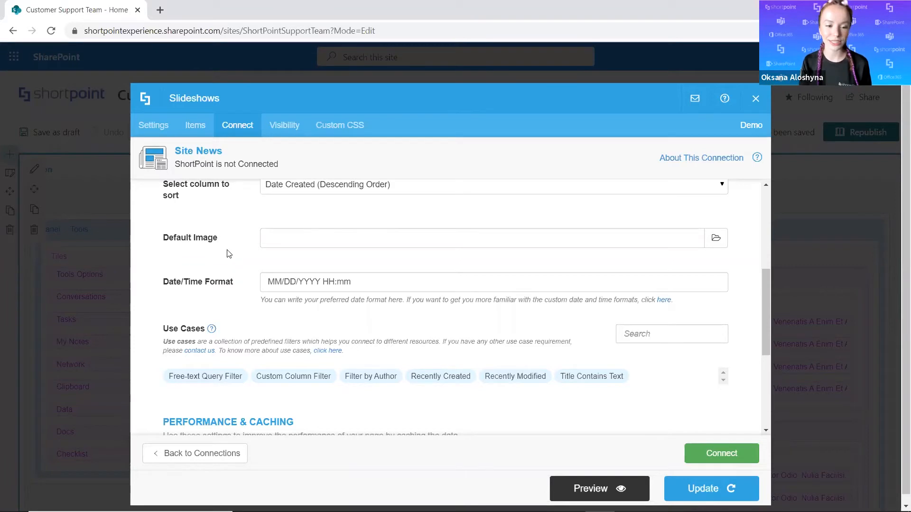
pyautogui.click(315, 246)
pyautogui.click(322, 215)
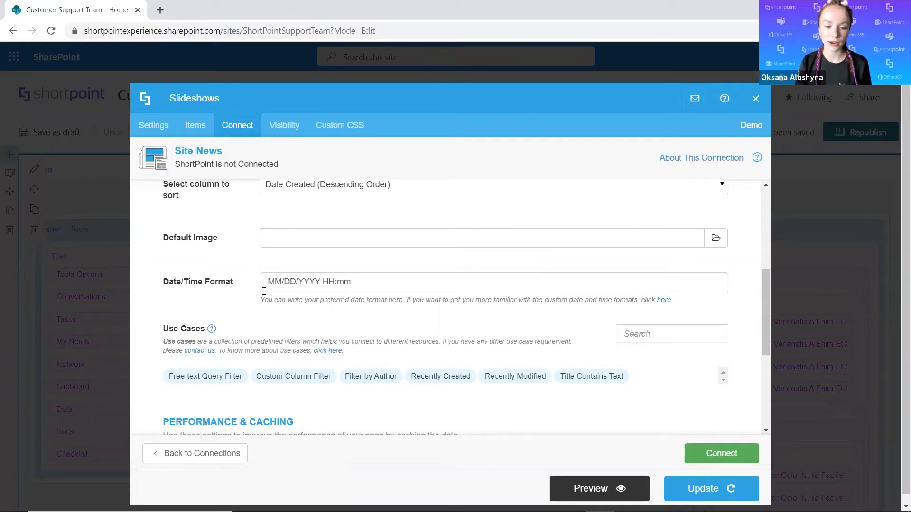
pyautogui.click(325, 281)
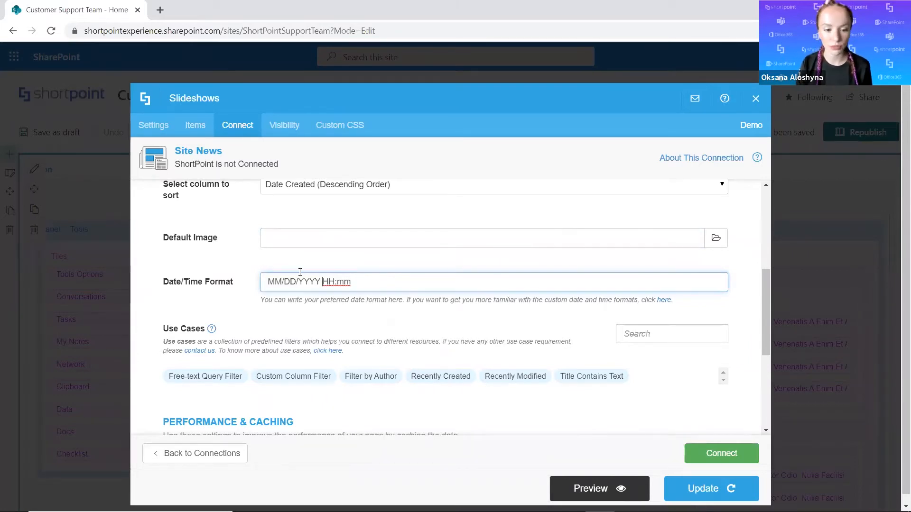
pyautogui.scroll(-2, 321, 243)
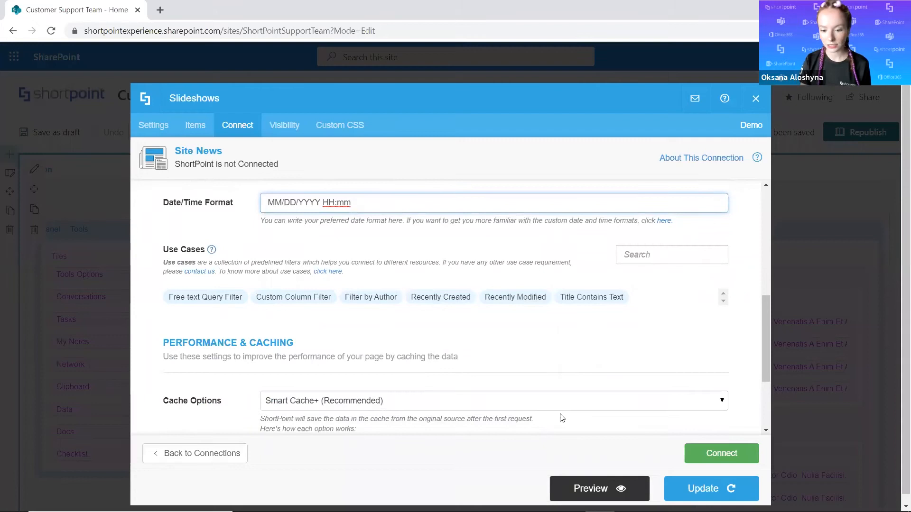
pyautogui.click(710, 454)
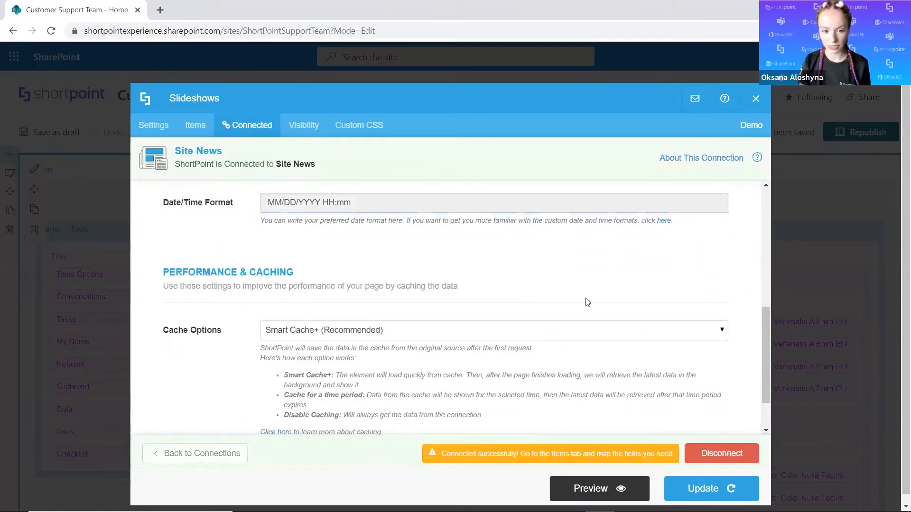
# In the slideshow's items mapping, clear the old Image and Title mappings and map Title to the Site News Title field.
pyautogui.click(198, 129)
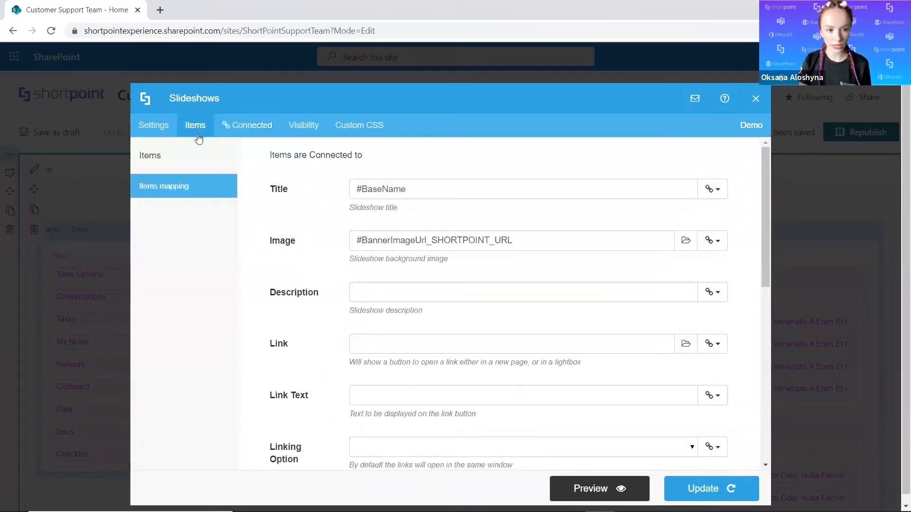
pyautogui.moveTo(514, 241); pyautogui.dragTo(328, 256)
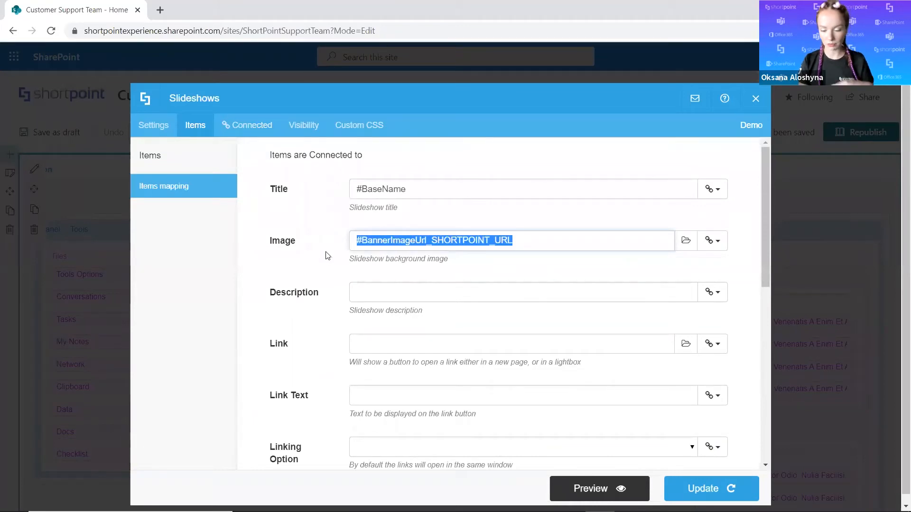
pyautogui.press('BackSpace')
pyautogui.moveTo(432, 188); pyautogui.dragTo(305, 213)
pyautogui.press('BackSpace')
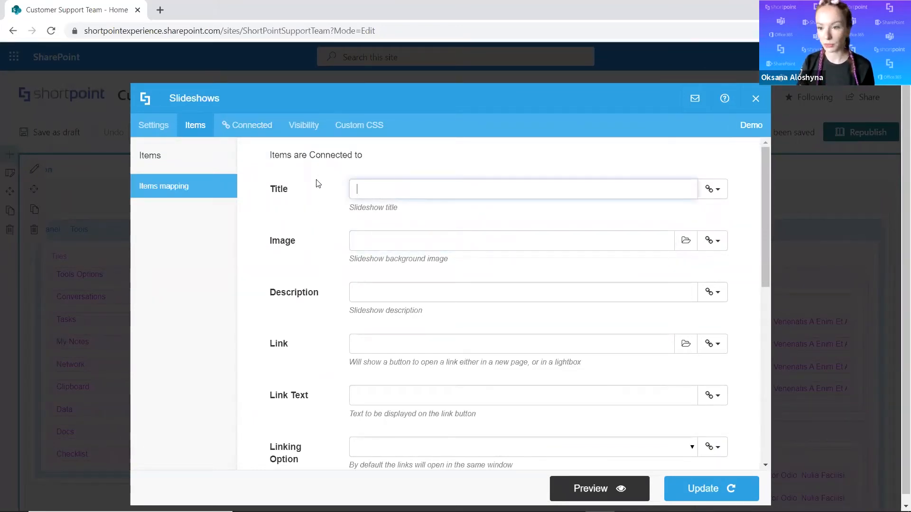
pyautogui.click(710, 192)
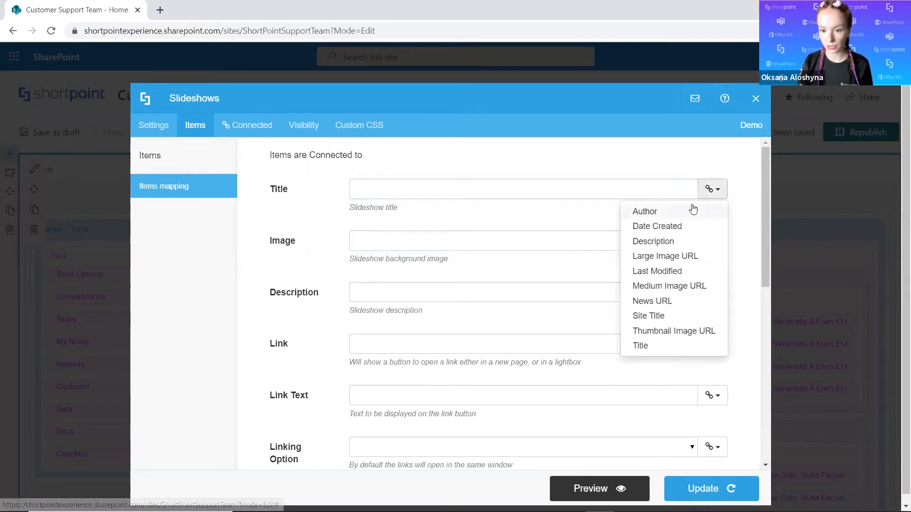
pyautogui.click(662, 346)
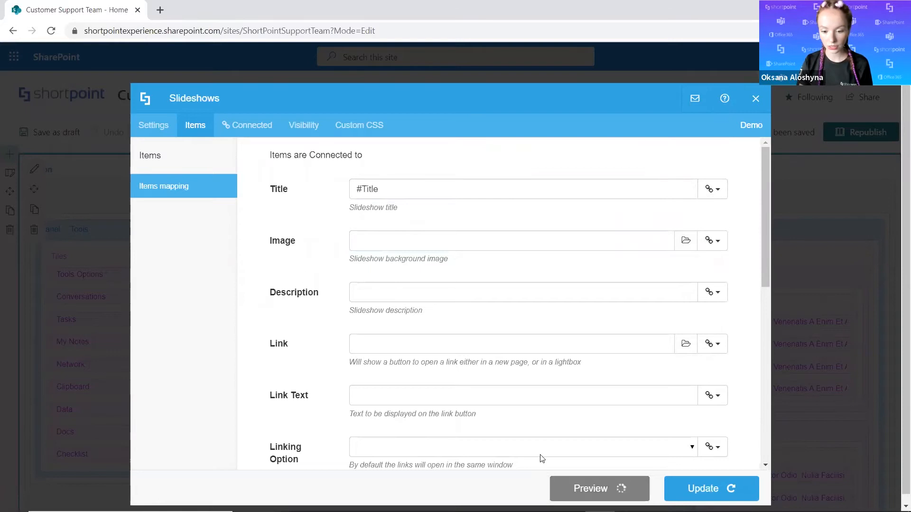
# Preview the slideshow, go through its three news slides, and return to the items mapping.
pyautogui.click(554, 489)
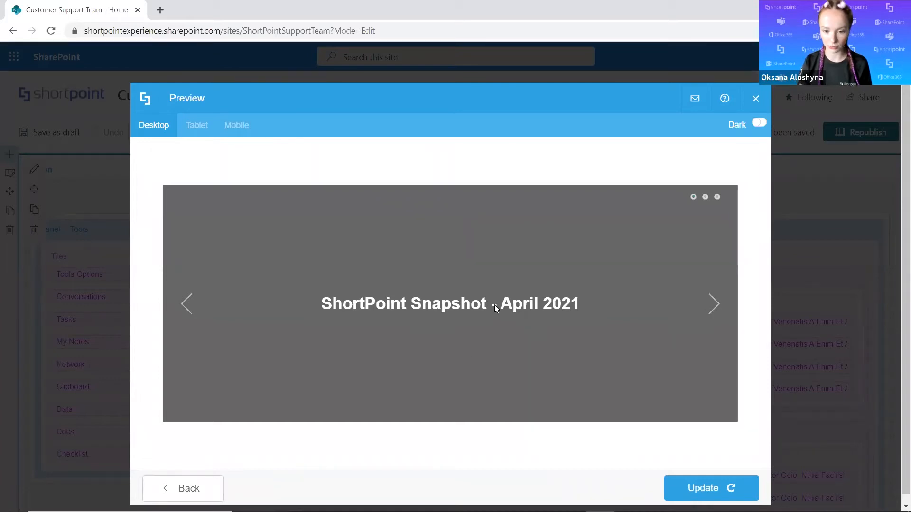
pyautogui.click(717, 307)
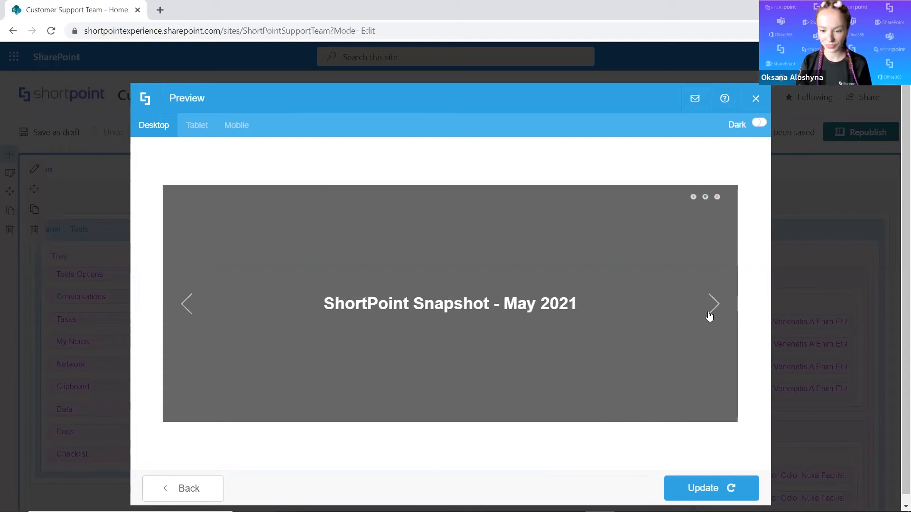
pyautogui.click(710, 317)
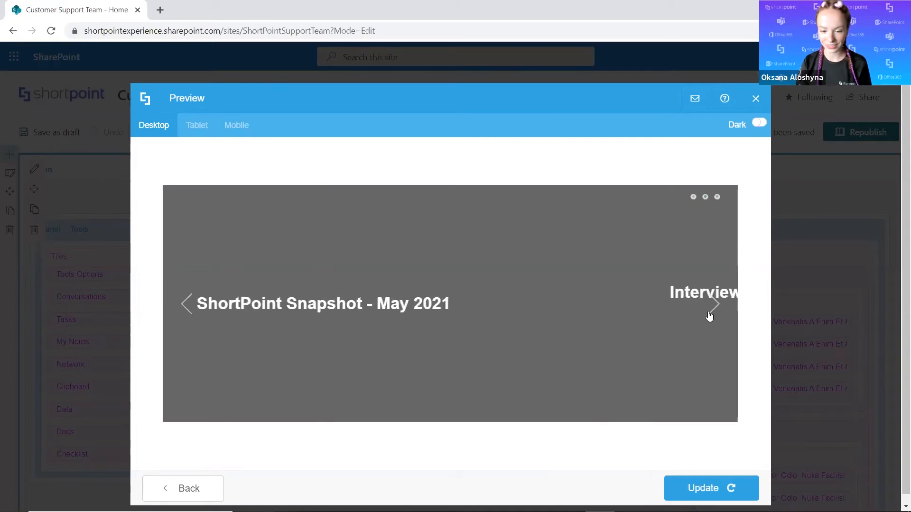
pyautogui.click(212, 489)
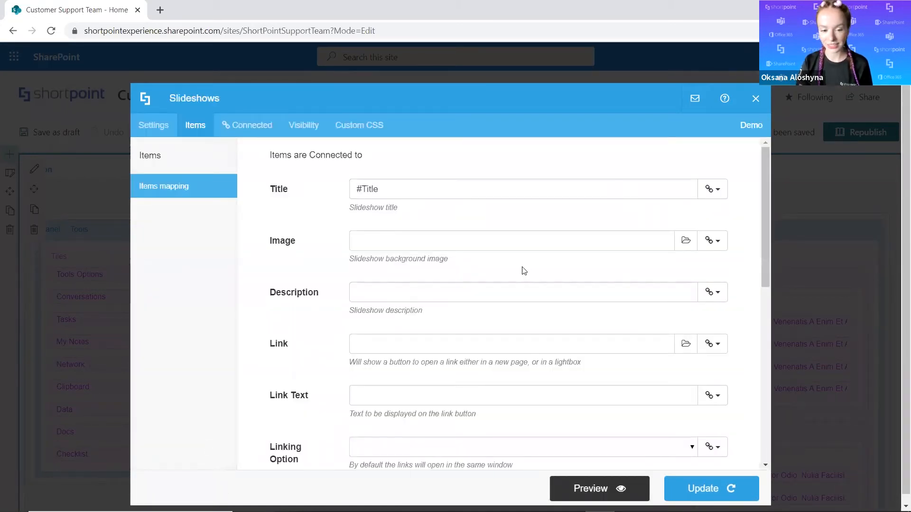
# Look over the fields available for the Image mapping, preview the slideshow once more, and return to the items mapping.
pyautogui.click(710, 244)
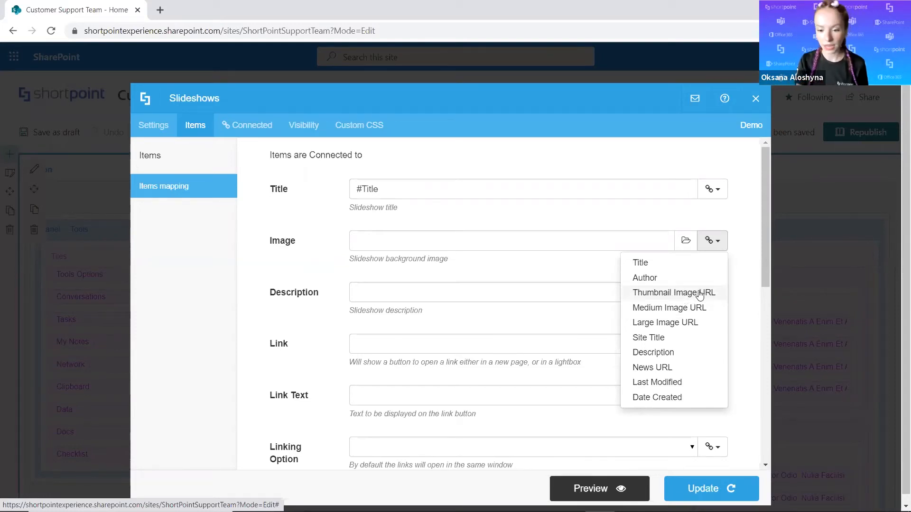
pyautogui.click(590, 488)
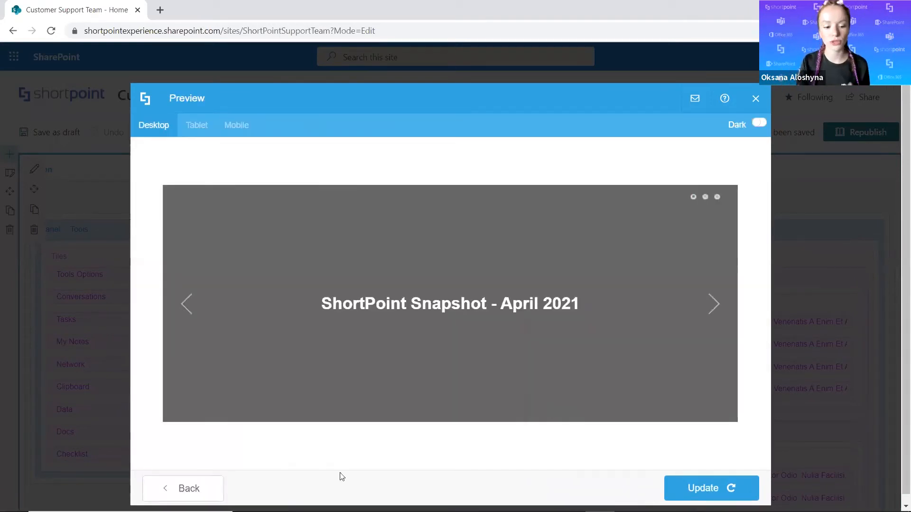
pyautogui.click(195, 492)
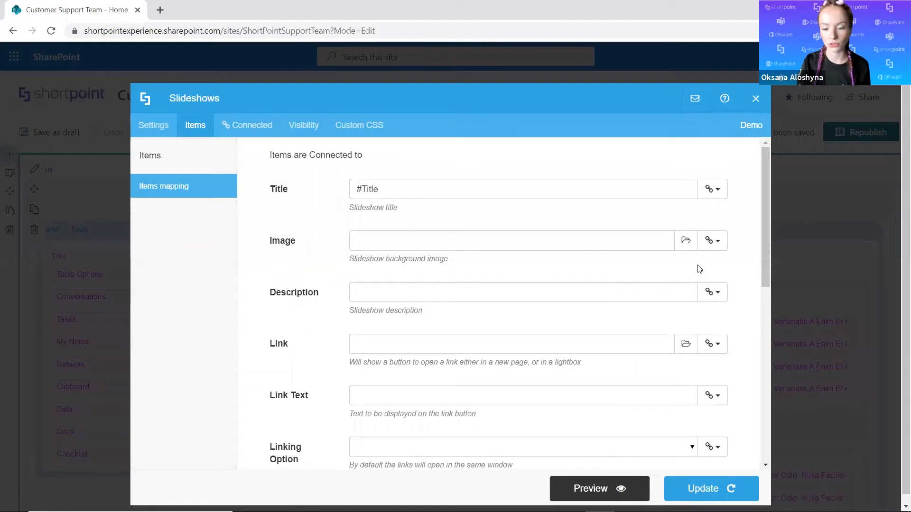
# Map the slideshow's Image to the Large Image URL field, preview the slides, and return to the items mapping.
pyautogui.click(712, 242)
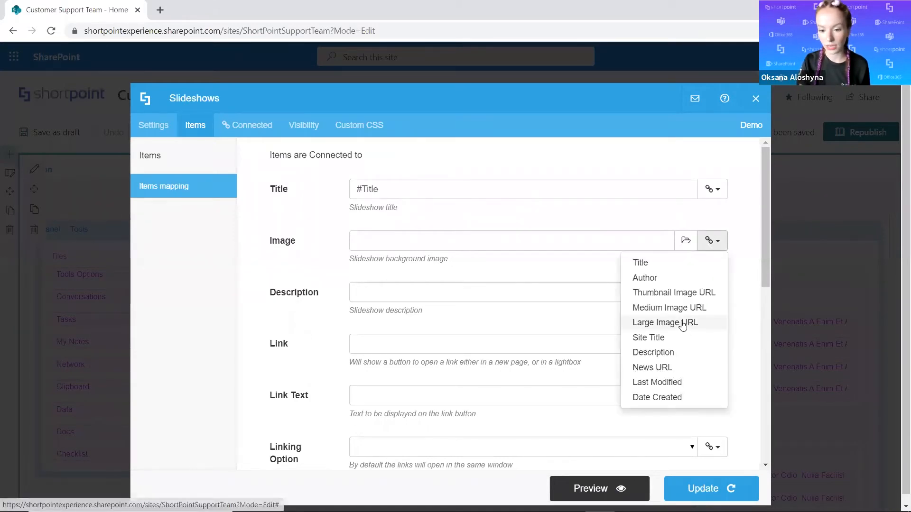
pyautogui.click(654, 324)
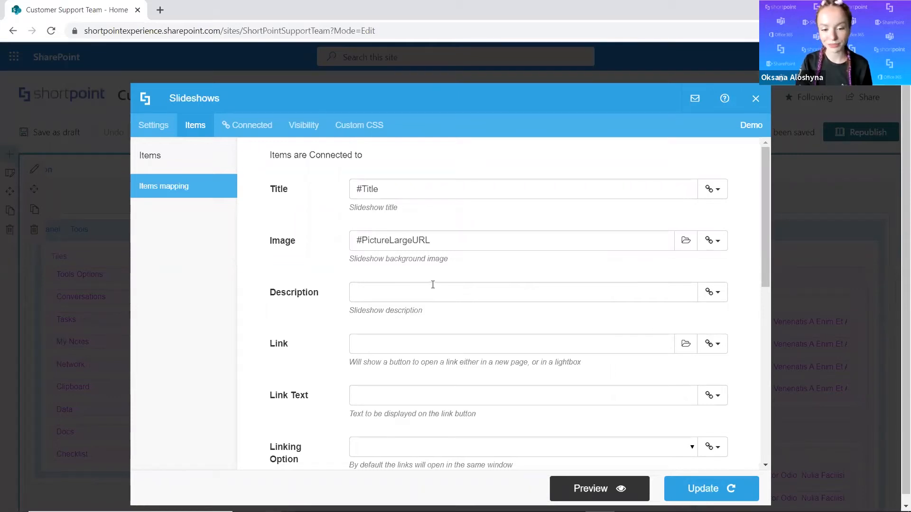
pyautogui.click(579, 491)
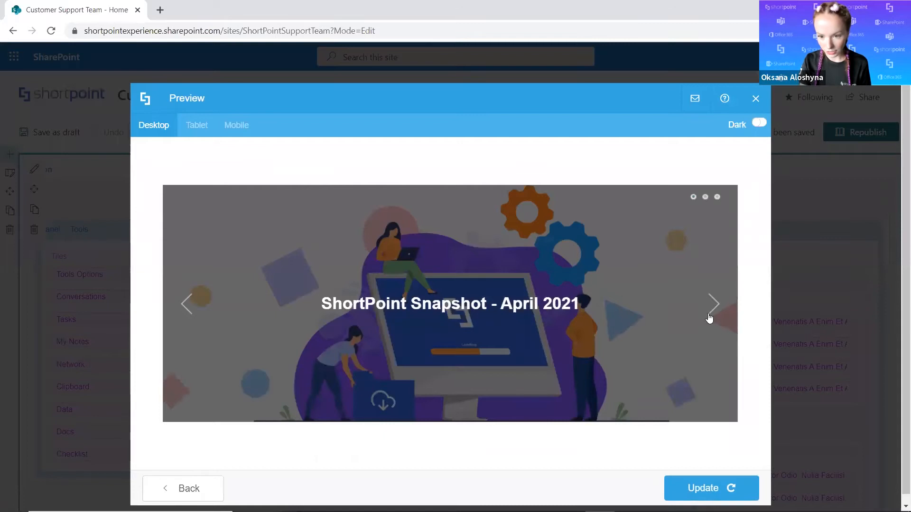
pyautogui.click(710, 314)
pyautogui.click(188, 310)
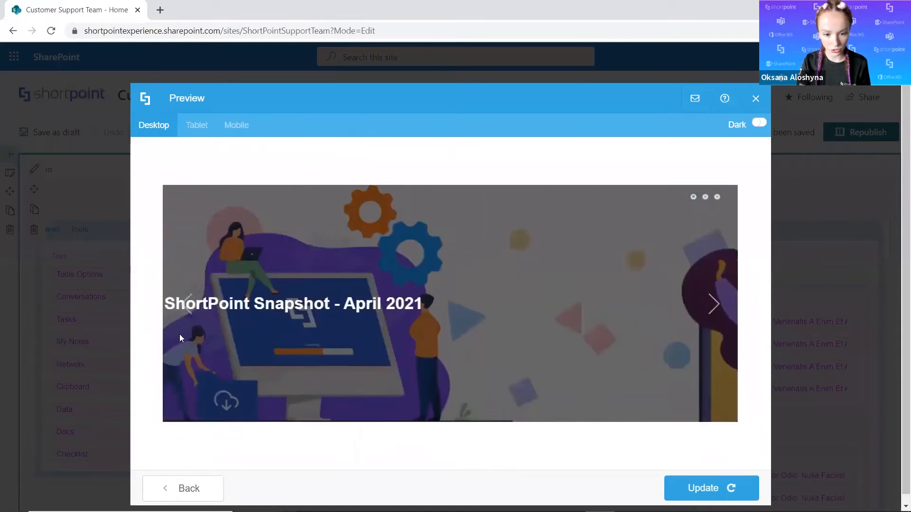
pyautogui.click(173, 489)
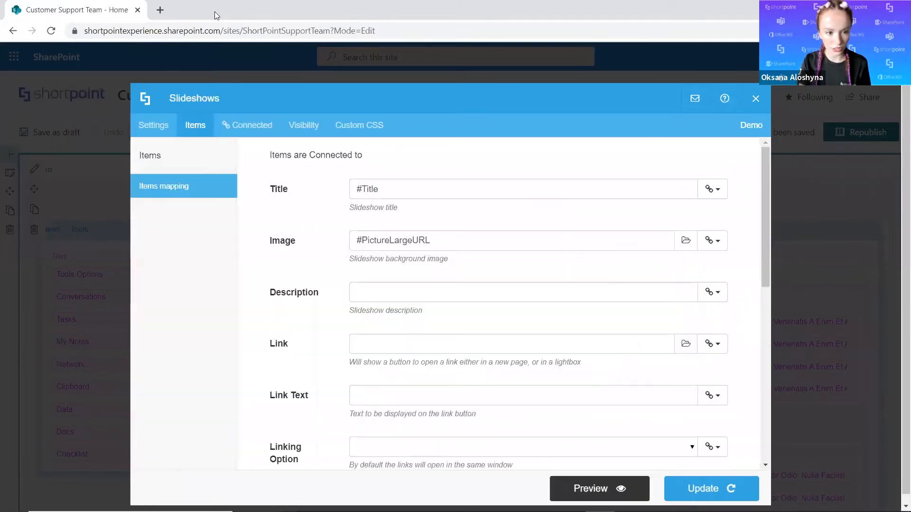
# Set the slideshow's background Color Transparency to 0 and preview the slides without the dark overlay.
pyautogui.click(158, 135)
pyautogui.scroll(-5, 522, 342)
pyautogui.click(702, 357)
pyautogui.press('BackSpace')
pyautogui.press('BackSpace')
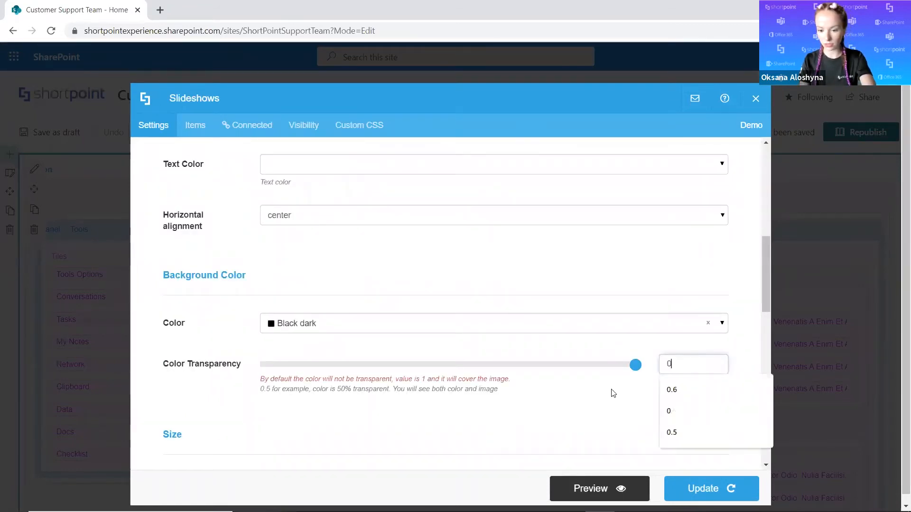
pyautogui.click(572, 494)
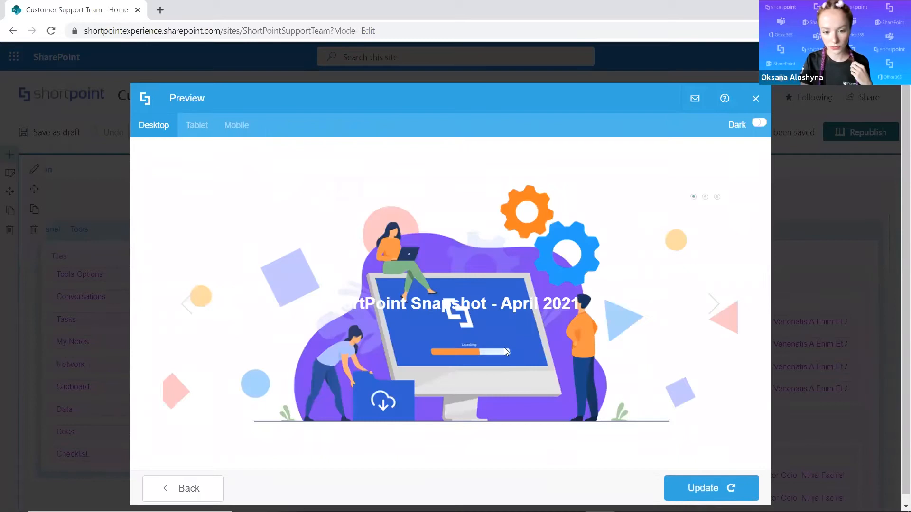
pyautogui.click(713, 308)
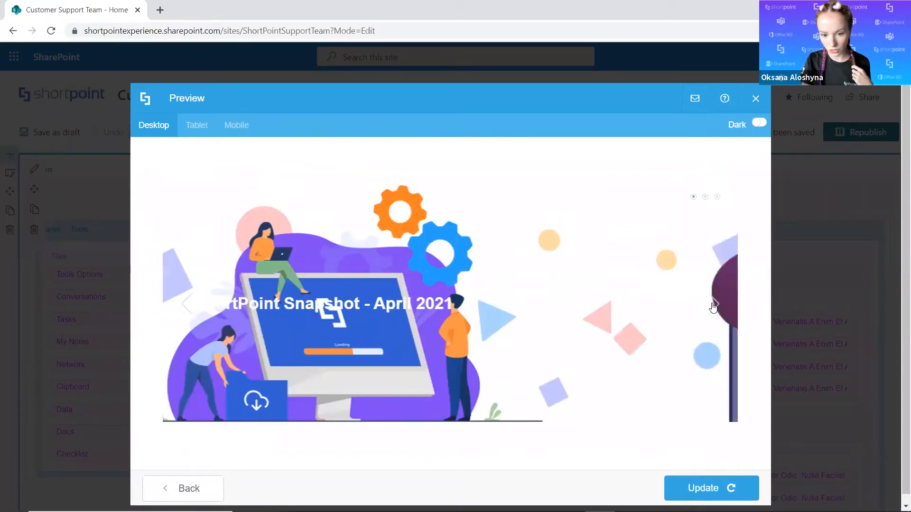
pyautogui.click(188, 314)
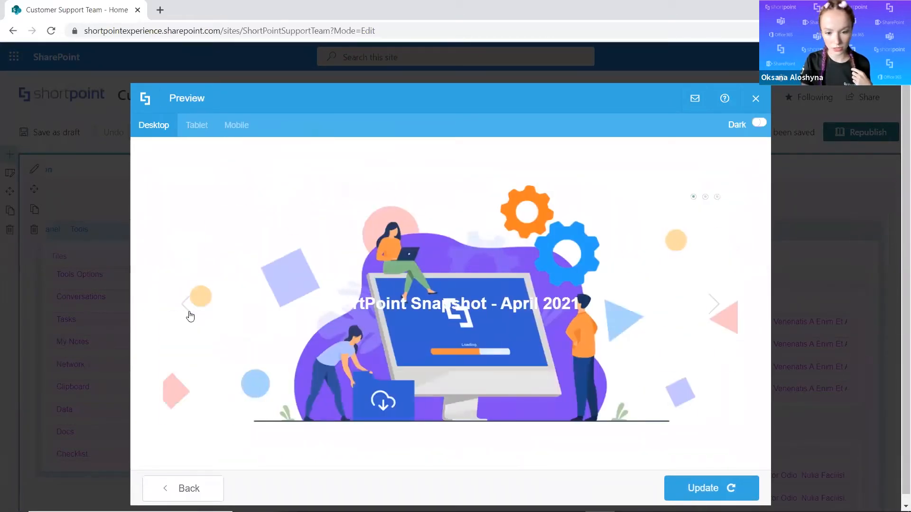
# Return to the slideshow settings and set the background Color Transparency back to 0.6.
pyautogui.click(168, 487)
pyautogui.click(683, 363)
pyautogui.click(679, 387)
# In the items mapping, check the fields available for Image and map the slideshow's Description to the Description field.
pyautogui.click(204, 127)
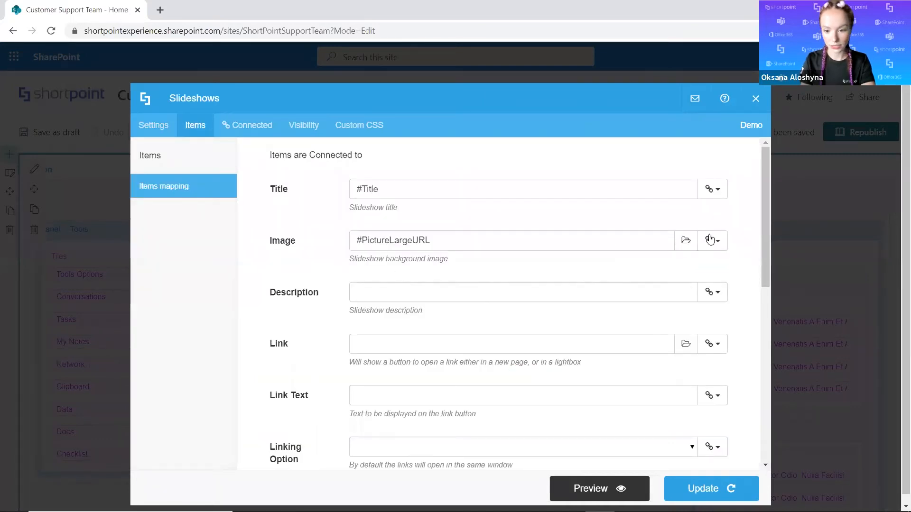
pyautogui.click(710, 240)
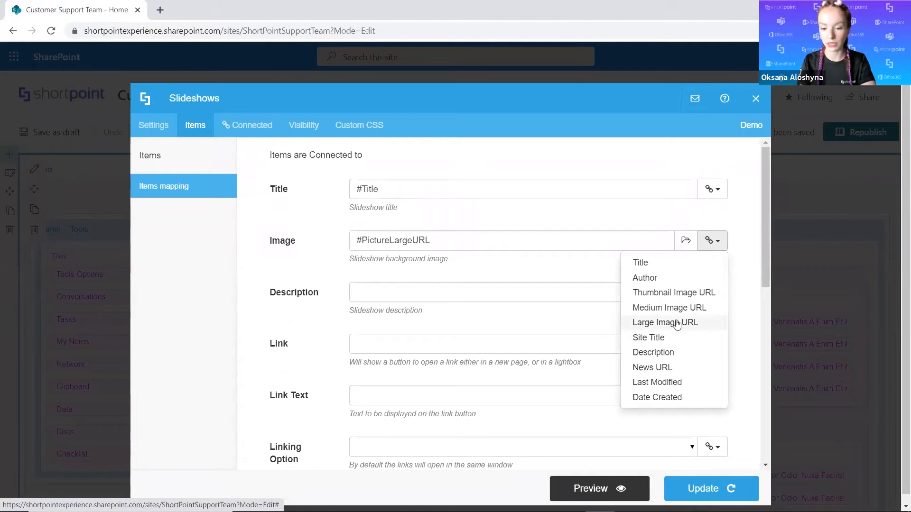
pyautogui.click(747, 302)
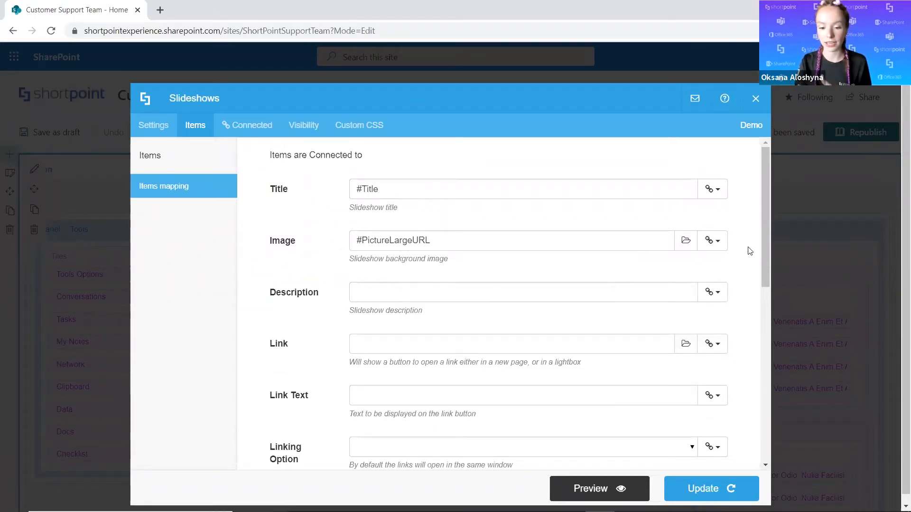
pyautogui.click(720, 292)
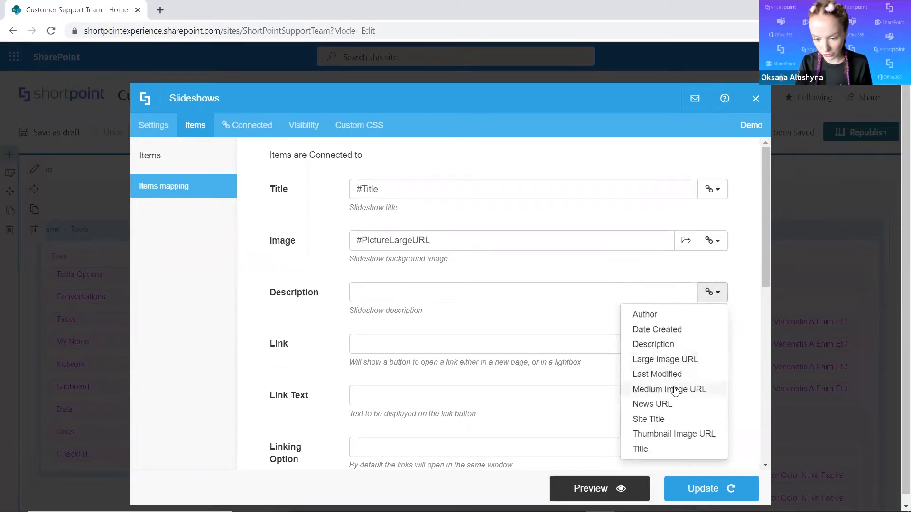
pyautogui.click(682, 344)
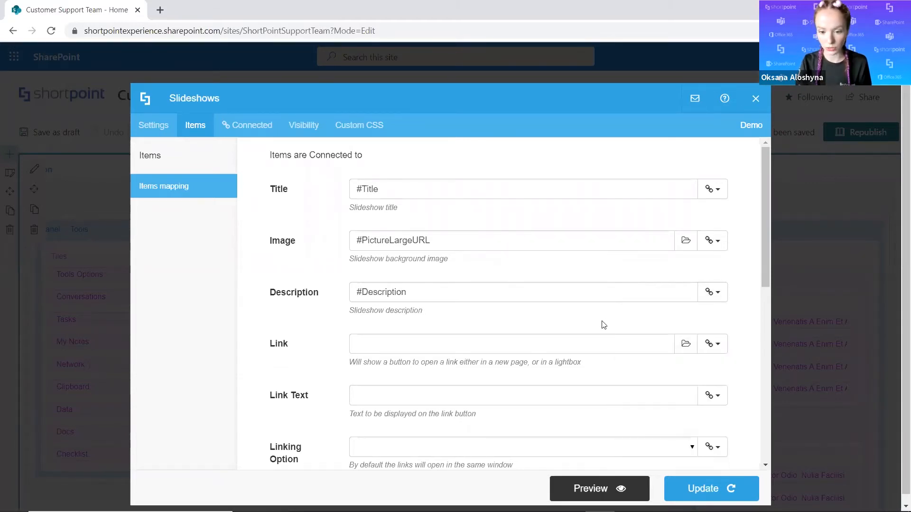
# Preview the slideshow with its descriptions, go through all the news slides, and return to the items mapping.
pyautogui.click(589, 488)
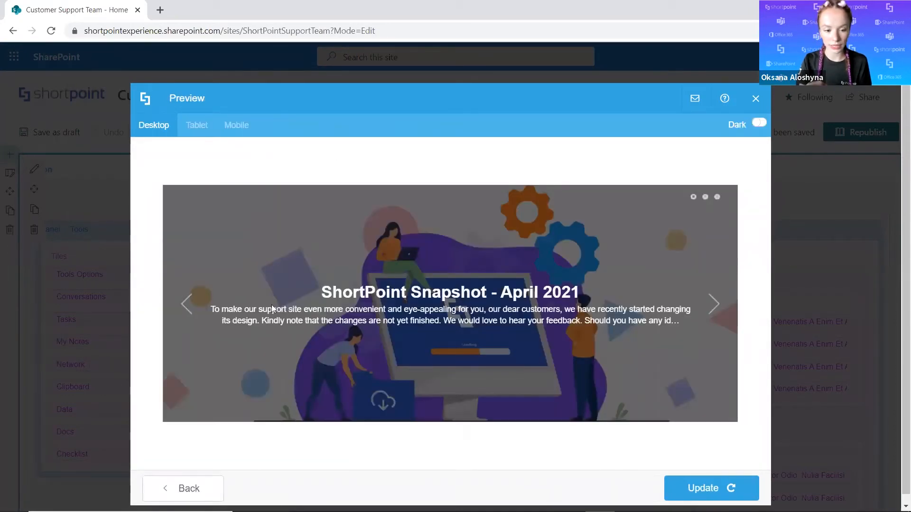
pyautogui.click(713, 304)
pyautogui.click(713, 303)
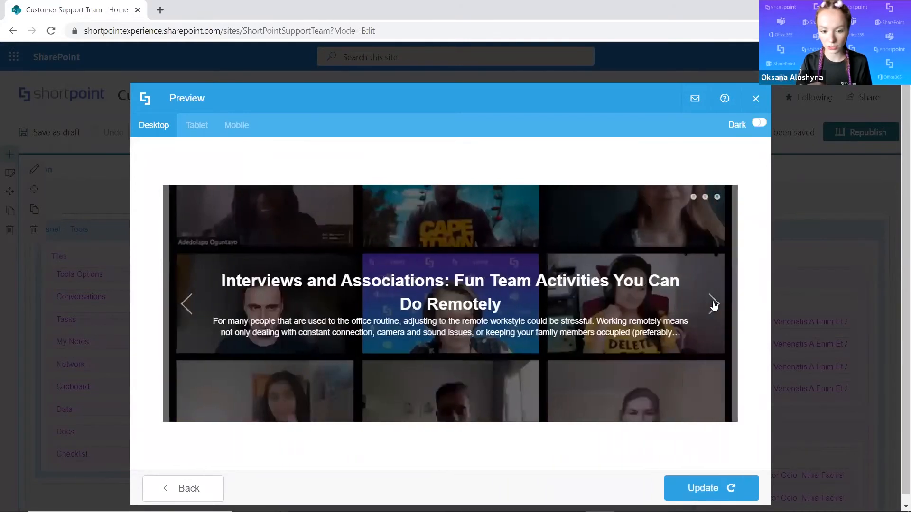
pyautogui.click(713, 304)
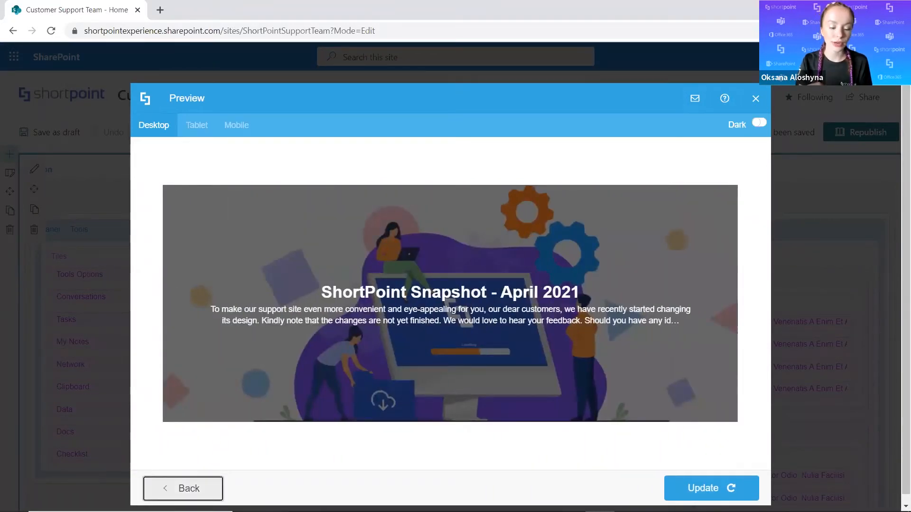
pyautogui.click(164, 488)
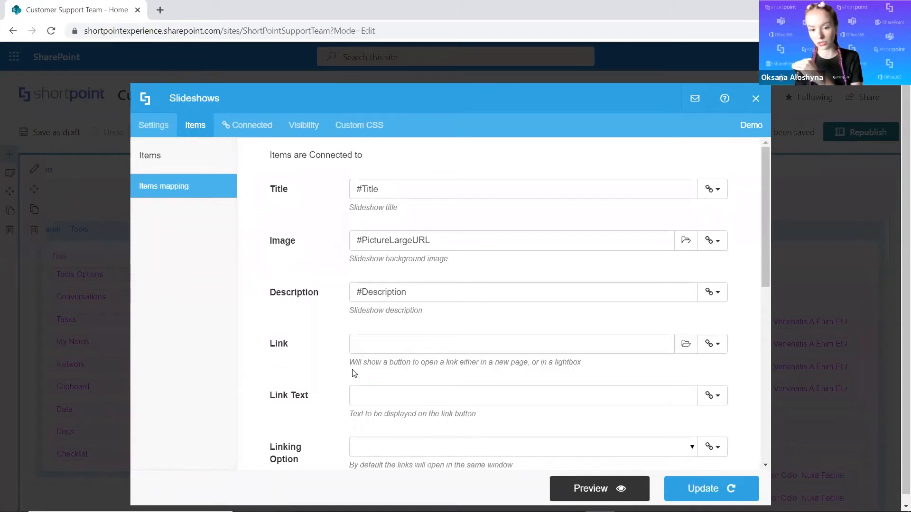
# Map the slideshow's Link to the News URL field, preview the link button on the slide, and return to the mapping.
pyautogui.scroll(-2, 407, 204)
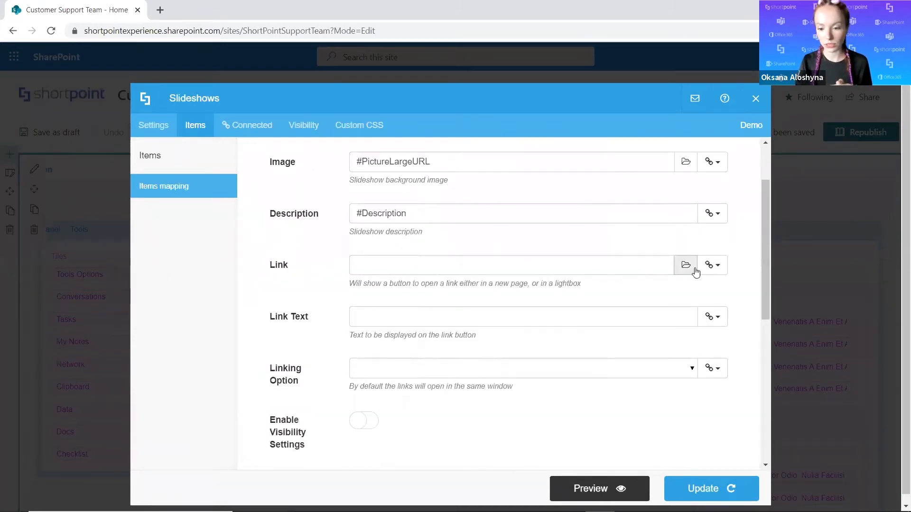
pyautogui.click(711, 265)
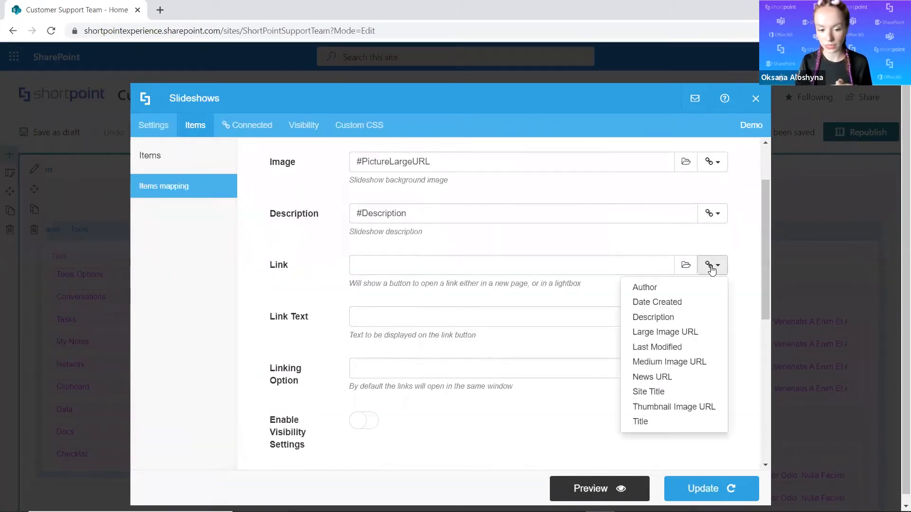
pyautogui.click(648, 379)
pyautogui.scroll(-3, 331, 286)
pyautogui.scroll(3, 322, 283)
pyautogui.click(606, 487)
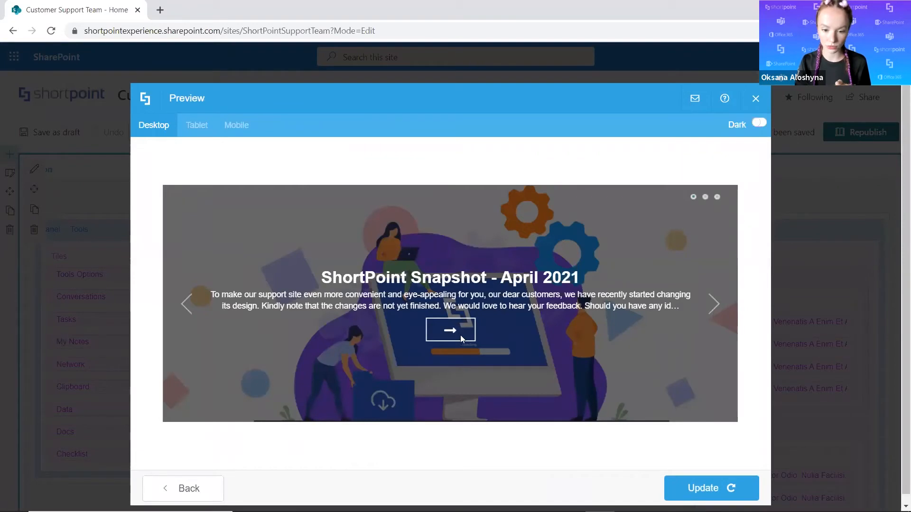
pyautogui.click(187, 487)
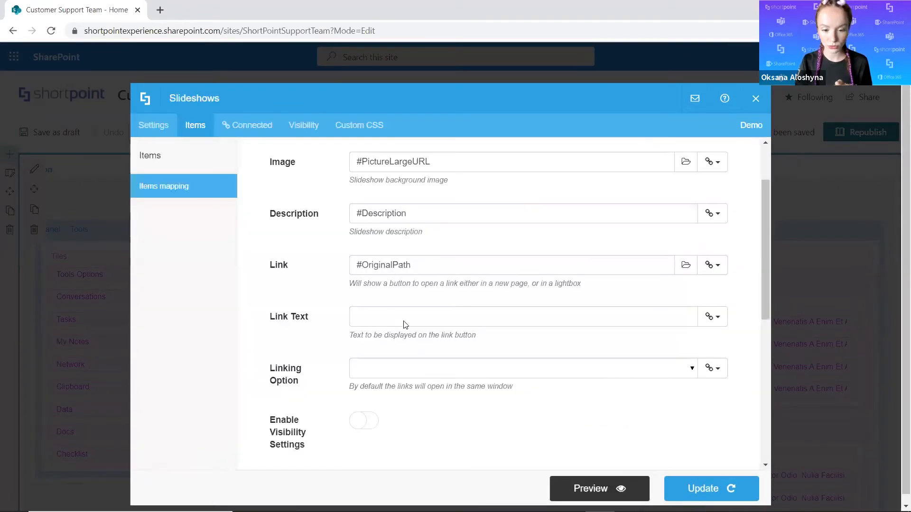
# Set the Link Text to "Read more", preview the labelled button on the slides, and return to the items mapping.
pyautogui.click(411, 318)
pyautogui.write('Read more')
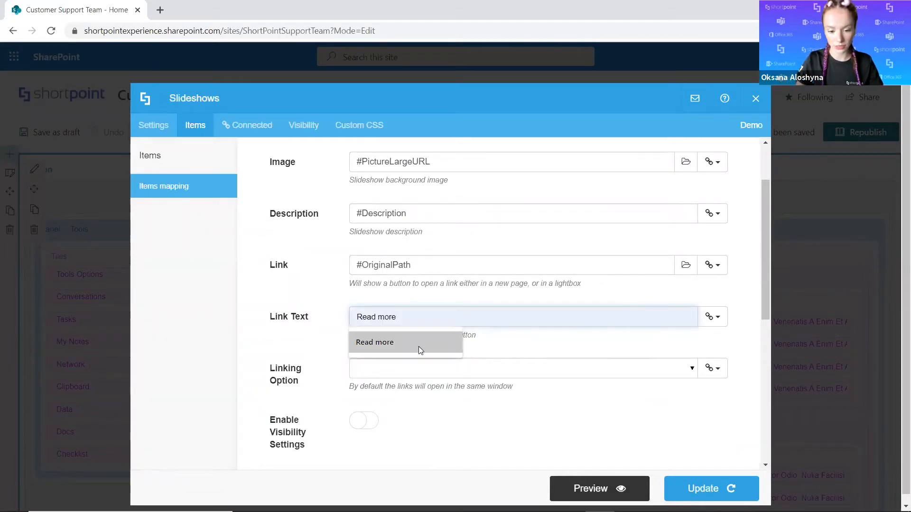
pyautogui.click(419, 346)
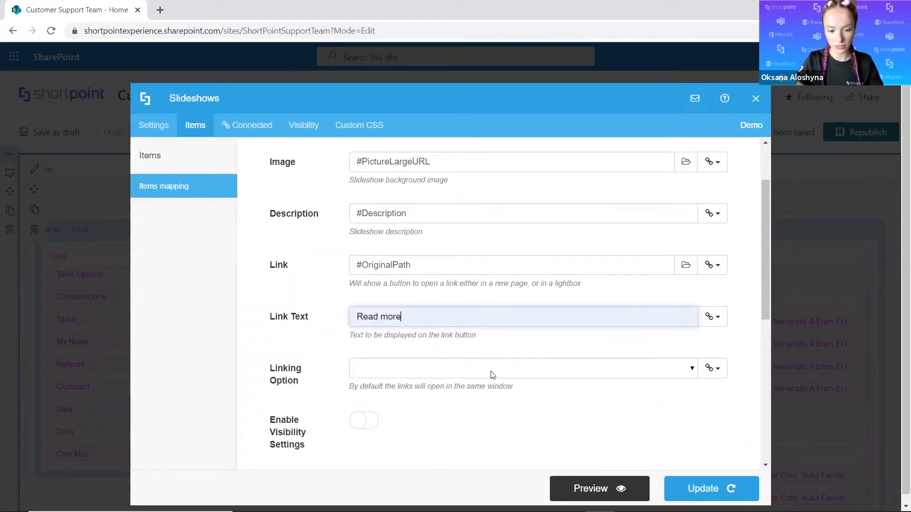
pyautogui.click(610, 486)
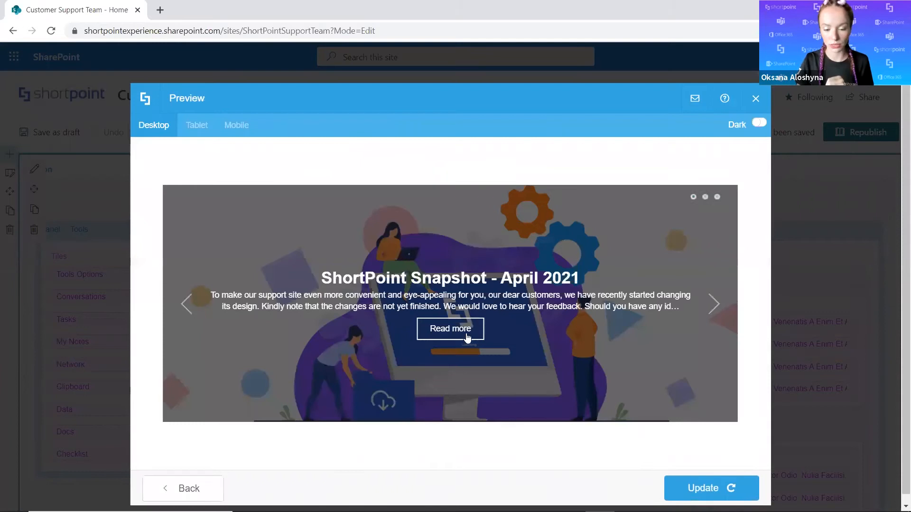
pyautogui.click(716, 305)
pyautogui.click(180, 488)
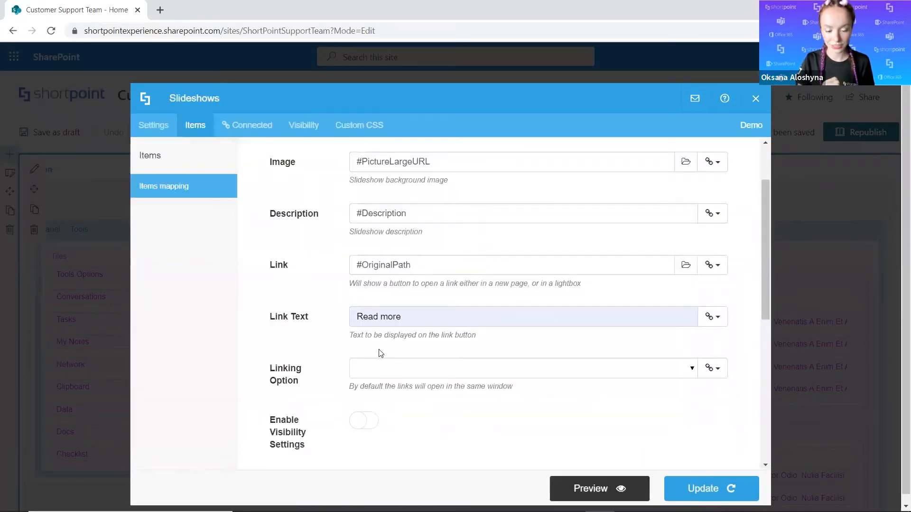
# Set the Linking Option to lightbox and update the slideshow with the completed mapping.
pyautogui.scroll(-3, 383, 338)
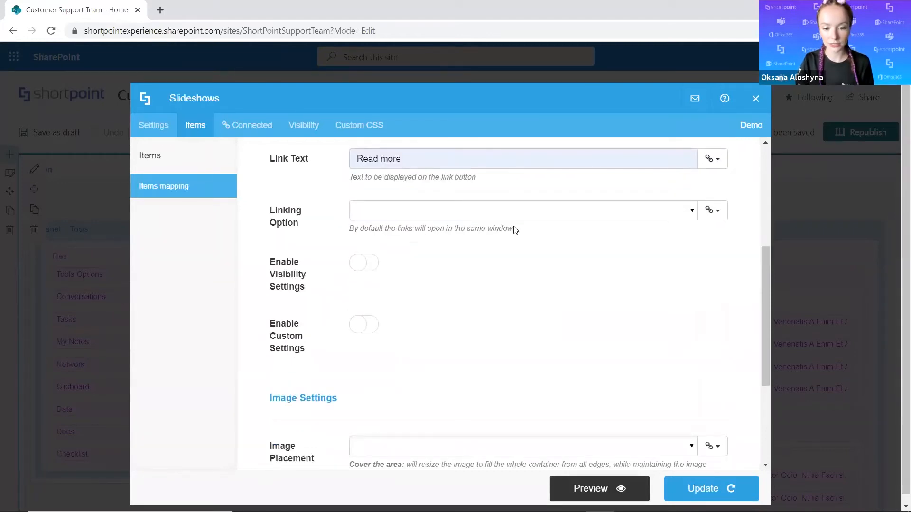
pyautogui.click(692, 211)
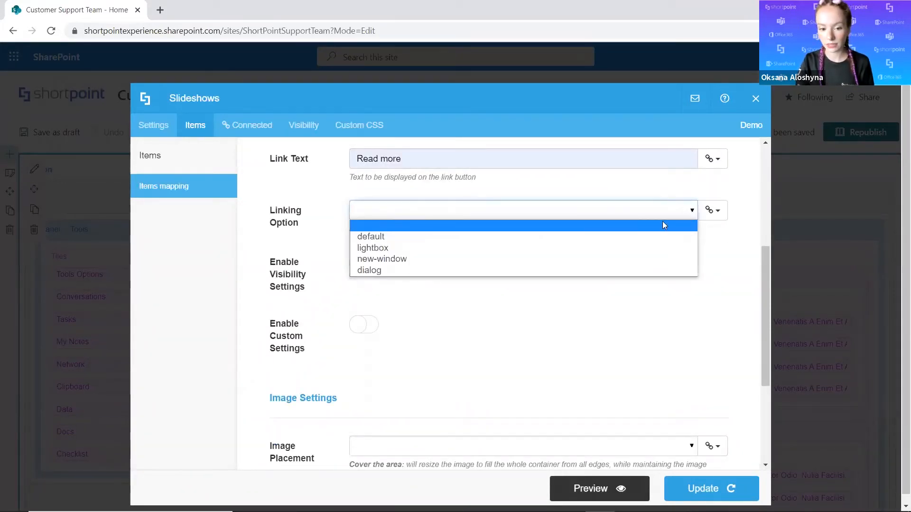
pyautogui.click(393, 248)
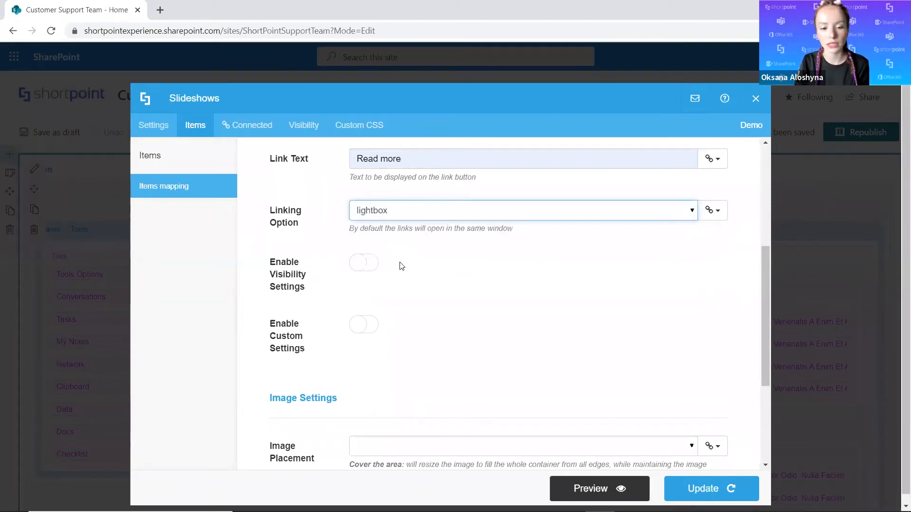
pyautogui.scroll(5, 522, 357)
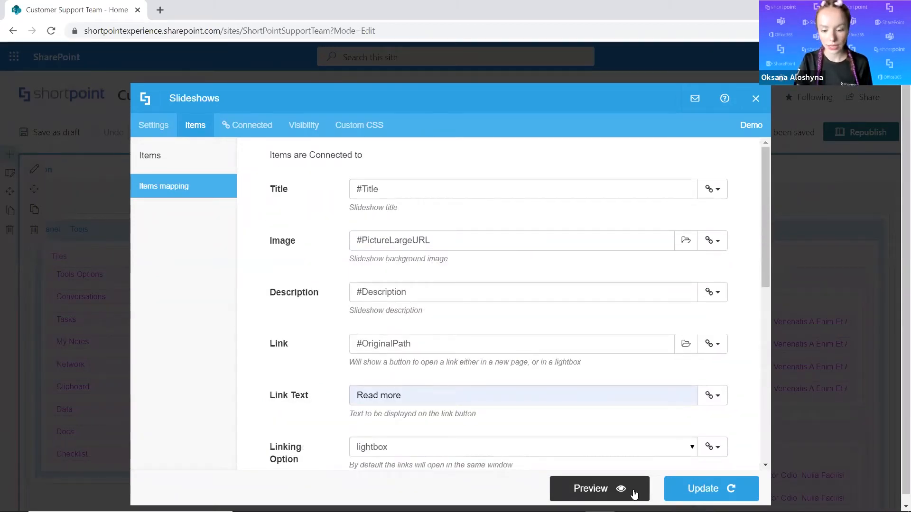
pyautogui.click(687, 492)
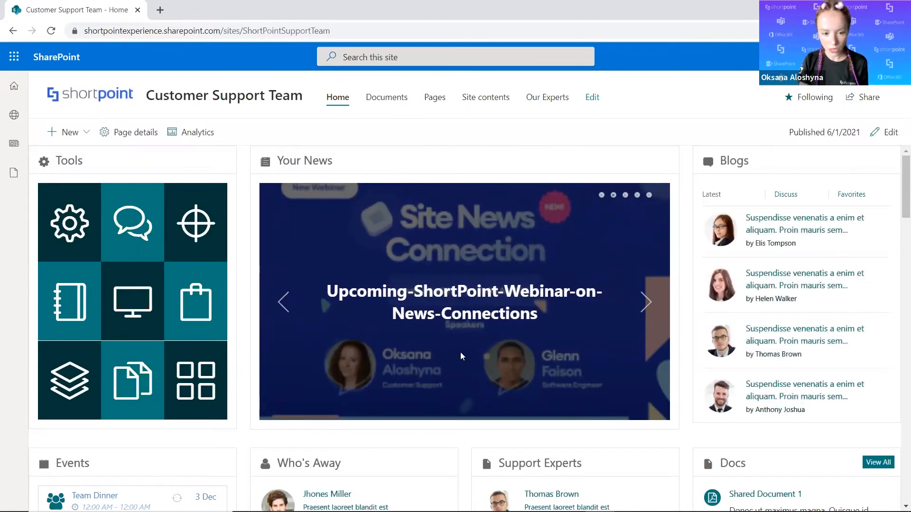
# Look over the published home page and go back through the news slides in the Your News slideshow.
pyautogui.scroll(-2, 460, 352)
pyautogui.scroll(2, 460, 352)
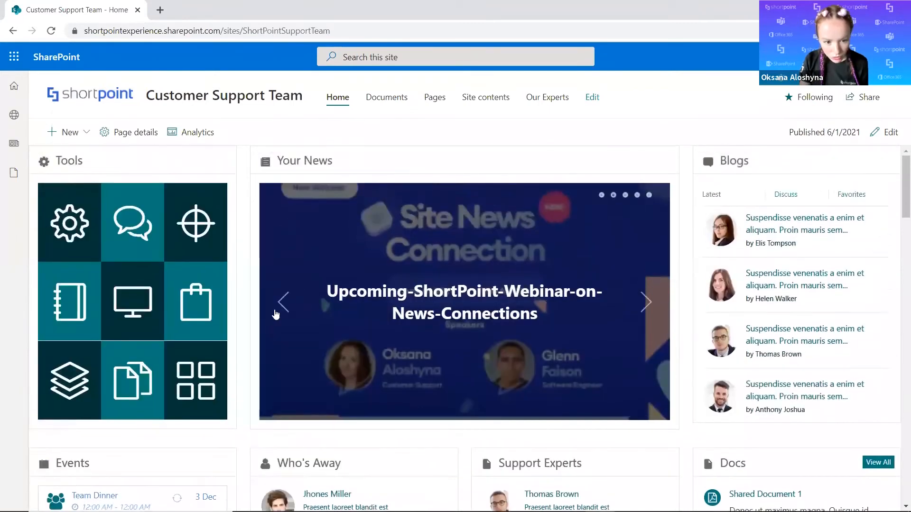
pyautogui.click(284, 303)
pyautogui.click(284, 307)
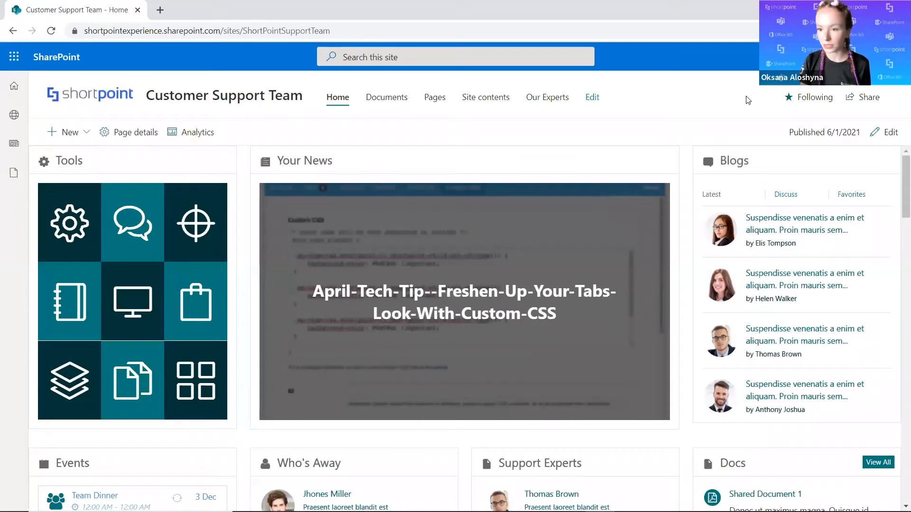
# Put the Customer Support Team home page into edit mode.
pyautogui.click(886, 132)
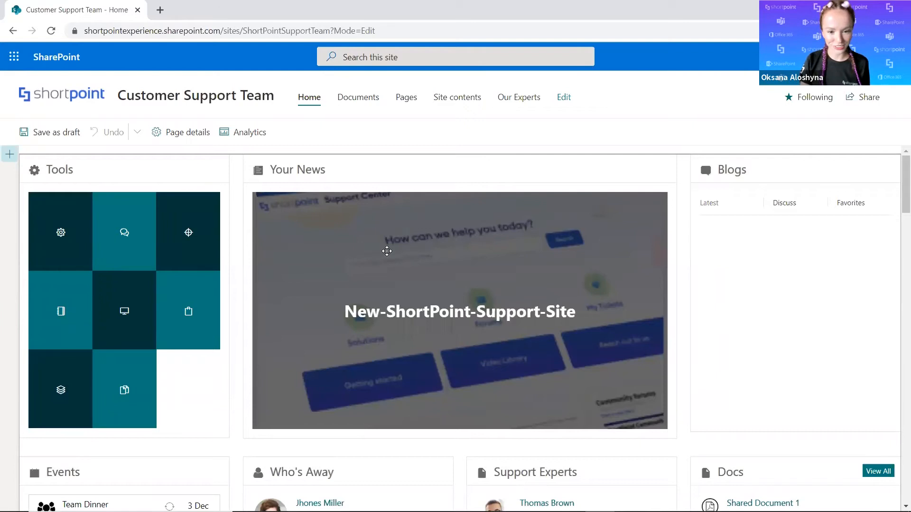
pyautogui.scroll(-1, 251, 289)
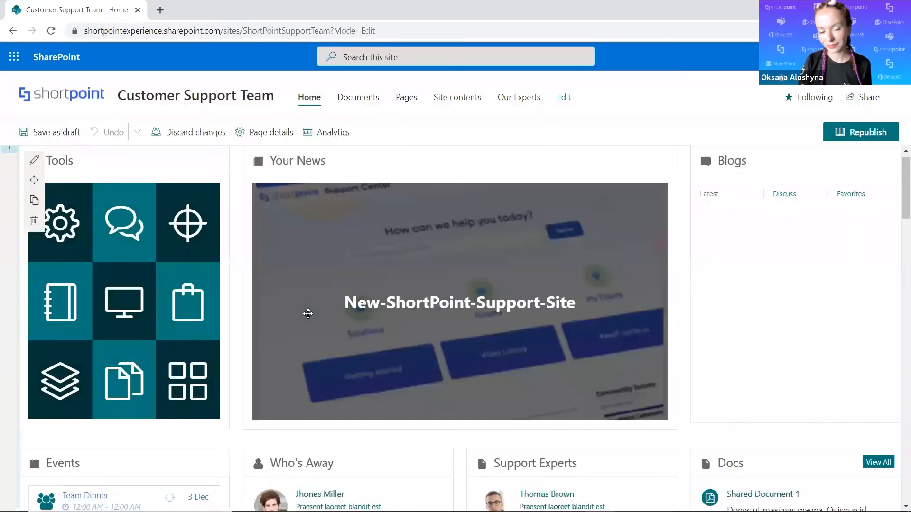
# Edit the ShortPoint web part on the home page and open the settings of the Your News slideshow.
pyautogui.click(35, 164)
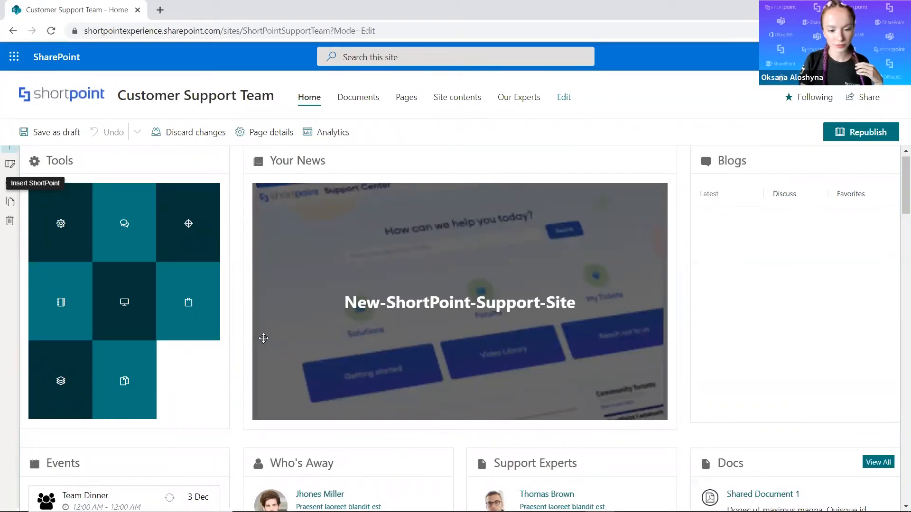
pyautogui.click(113, 322)
pyautogui.scroll(-3, 123, 325)
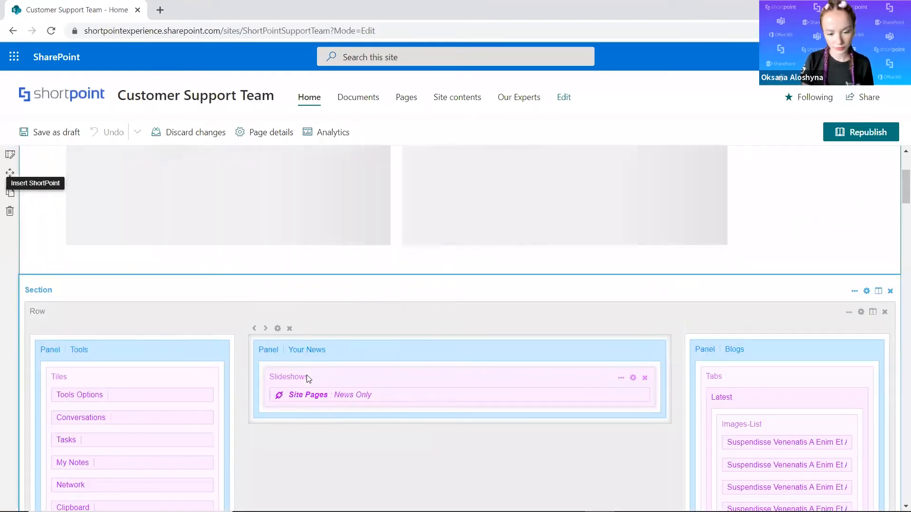
pyautogui.scroll(-5, 306, 376)
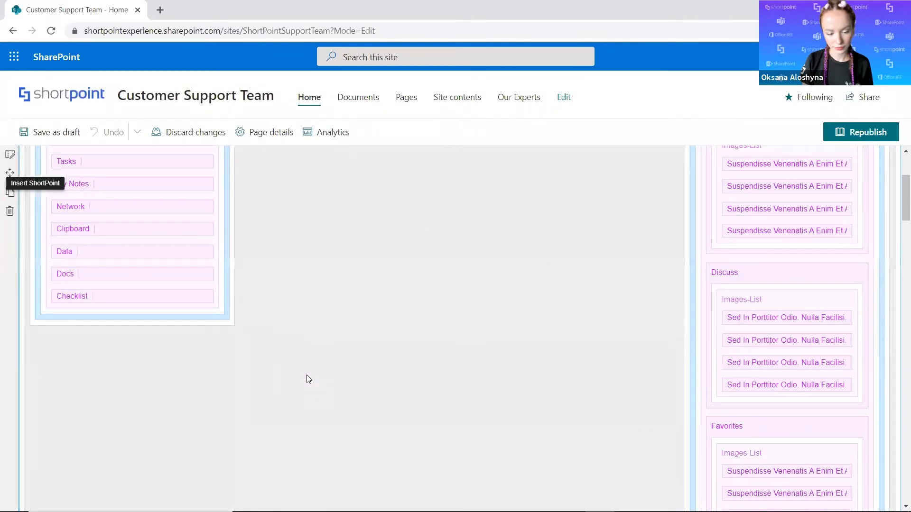
pyautogui.scroll(3, 332, 362)
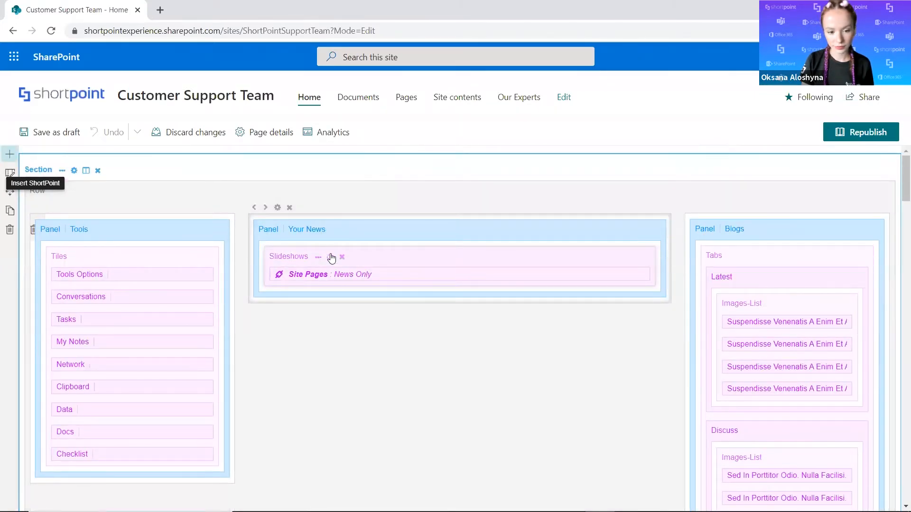
pyautogui.click(332, 258)
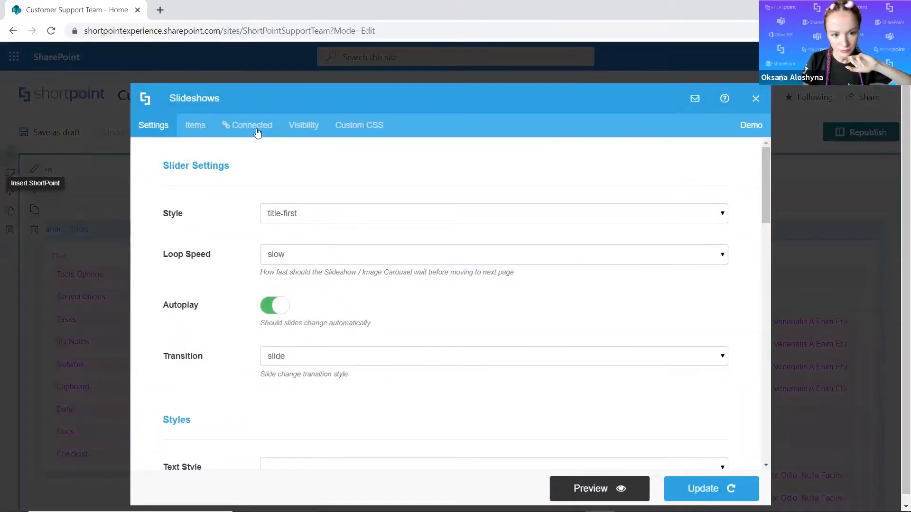
# Disconnect the slideshow from the current site's Site Pages library and return to the list of connections.
pyautogui.click(258, 132)
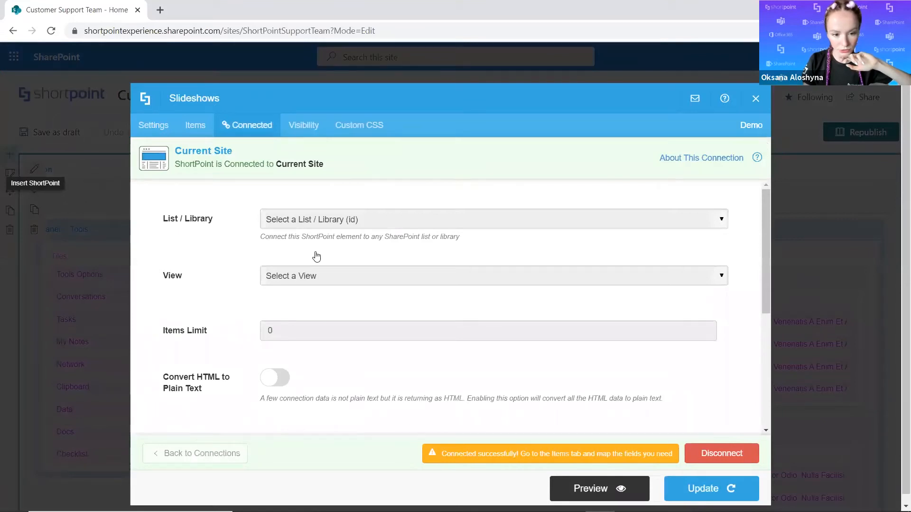
pyautogui.scroll(-2, 455, 296)
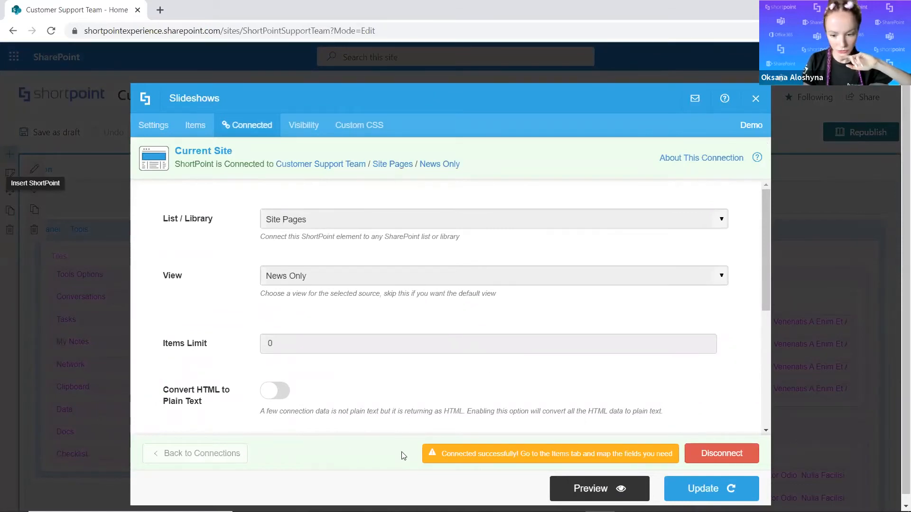
pyautogui.click(707, 456)
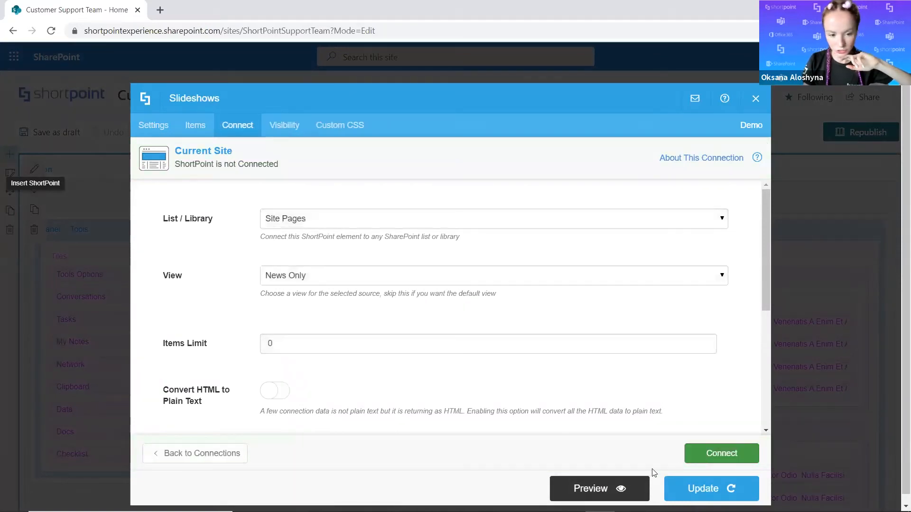
pyautogui.click(331, 225)
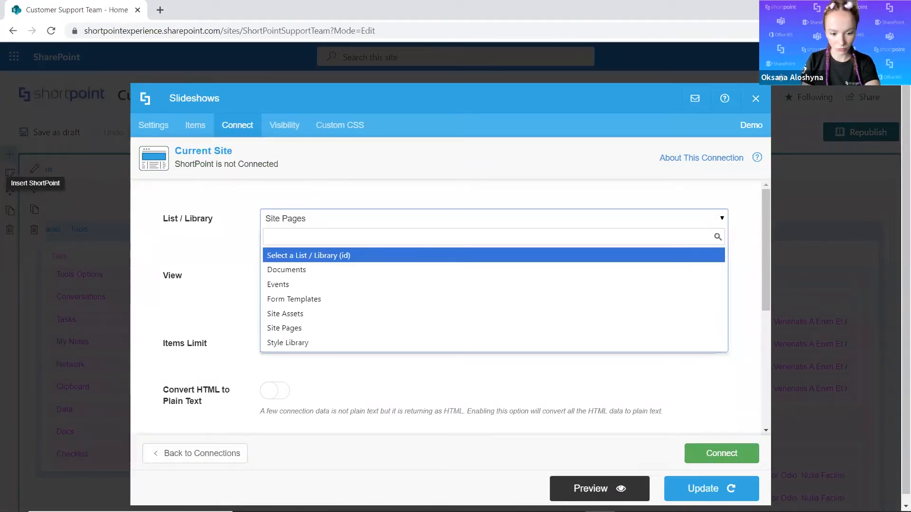
pyautogui.click(187, 453)
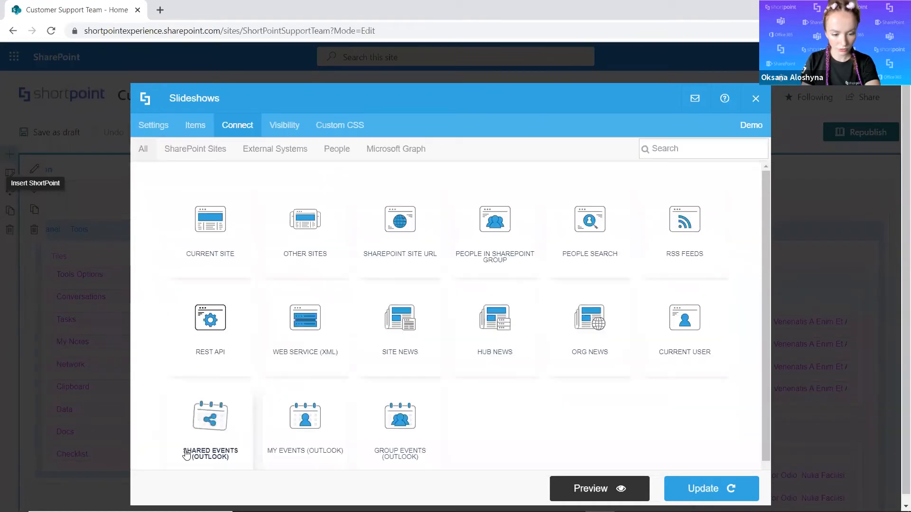
# Connect the slideshow to Site News with News from Current Site Collection as source and News from Entire Site Collection (All subsites) as site.
pyautogui.click(402, 330)
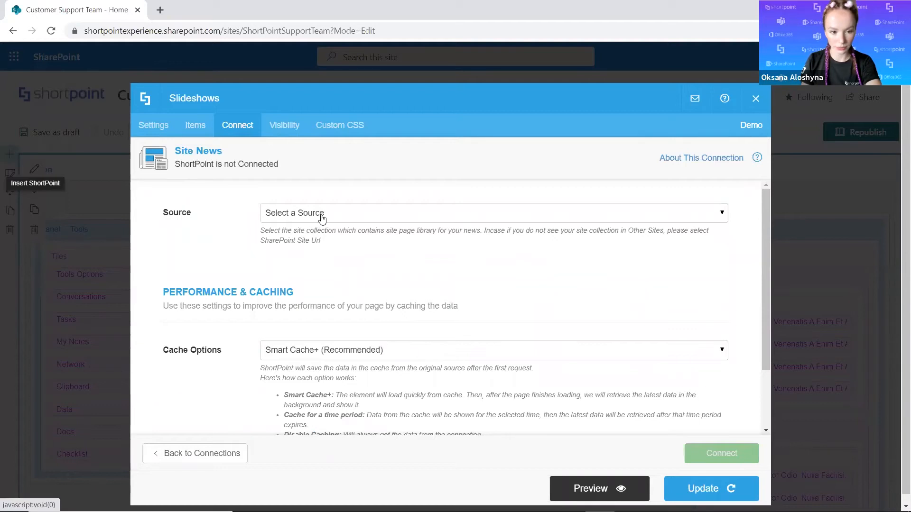
pyautogui.click(322, 218)
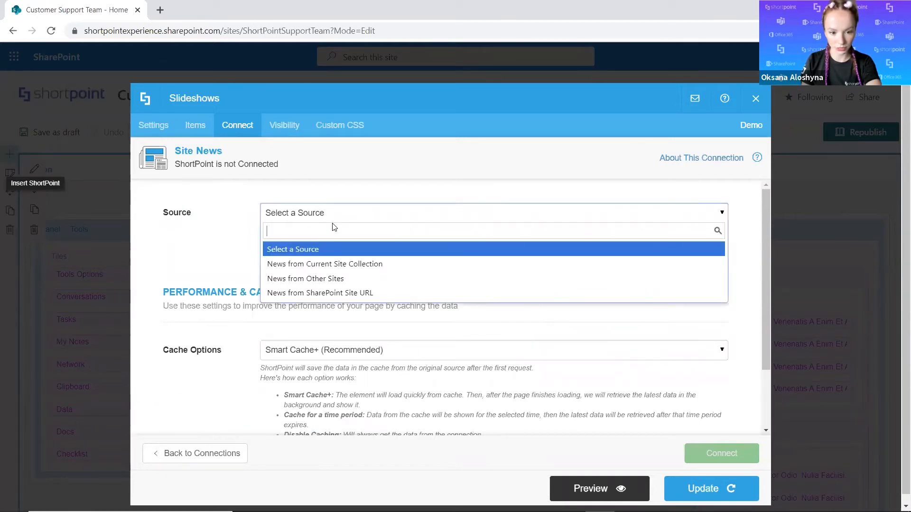
pyautogui.click(335, 261)
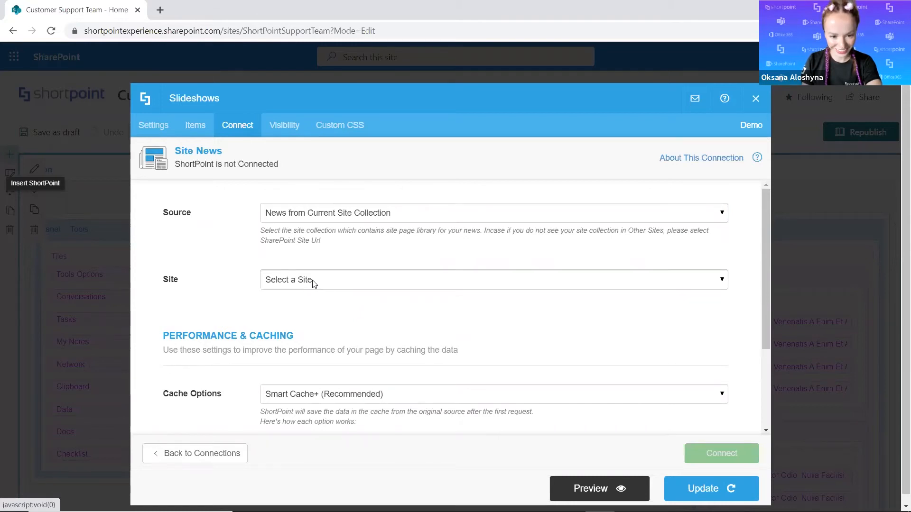
pyautogui.click(313, 283)
pyautogui.click(336, 331)
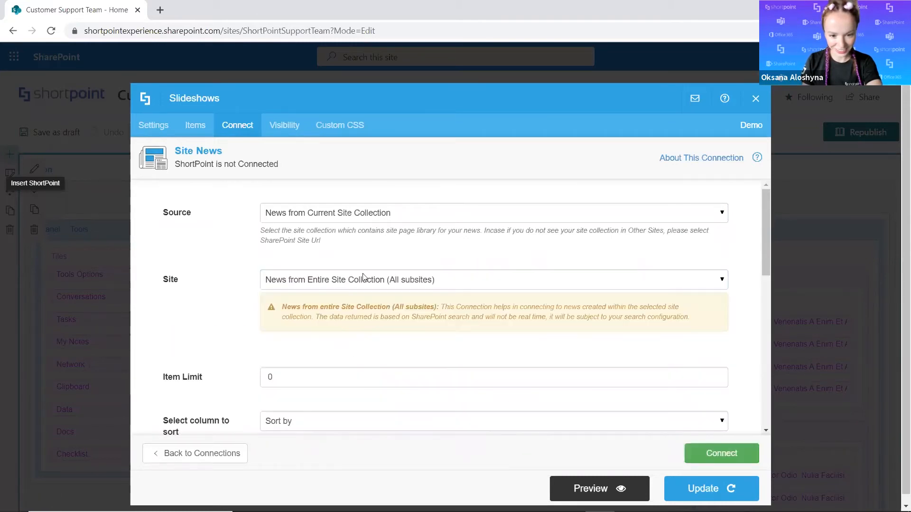
pyautogui.click(719, 453)
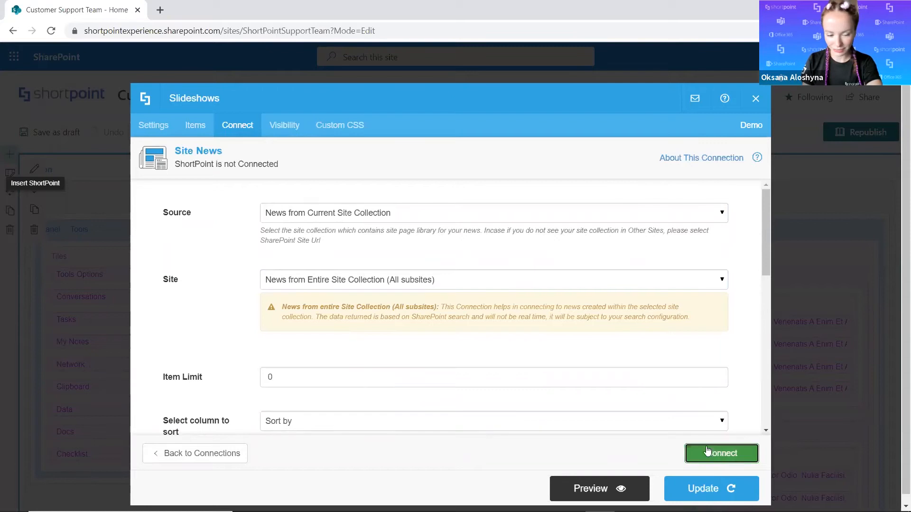
# Map the slide Description to the Description field and the Link to News URL in the items mapping.
pyautogui.click(207, 126)
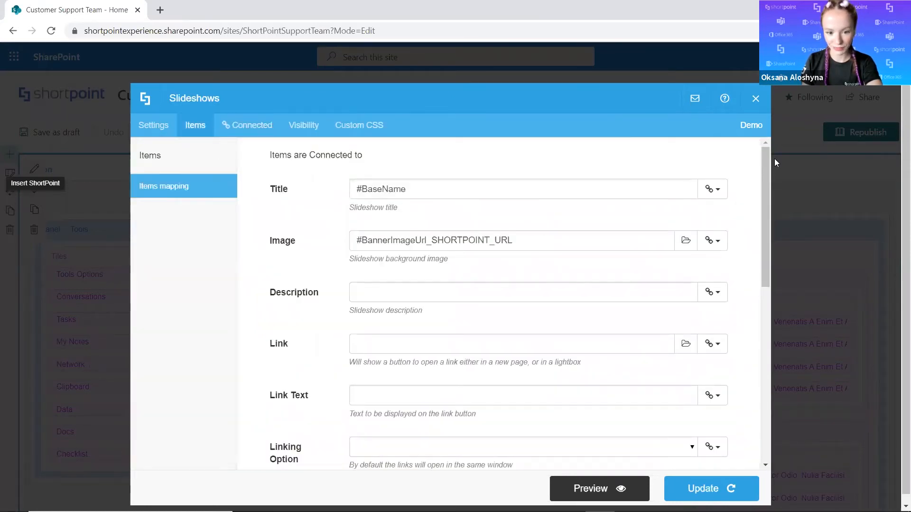
pyautogui.click(722, 299)
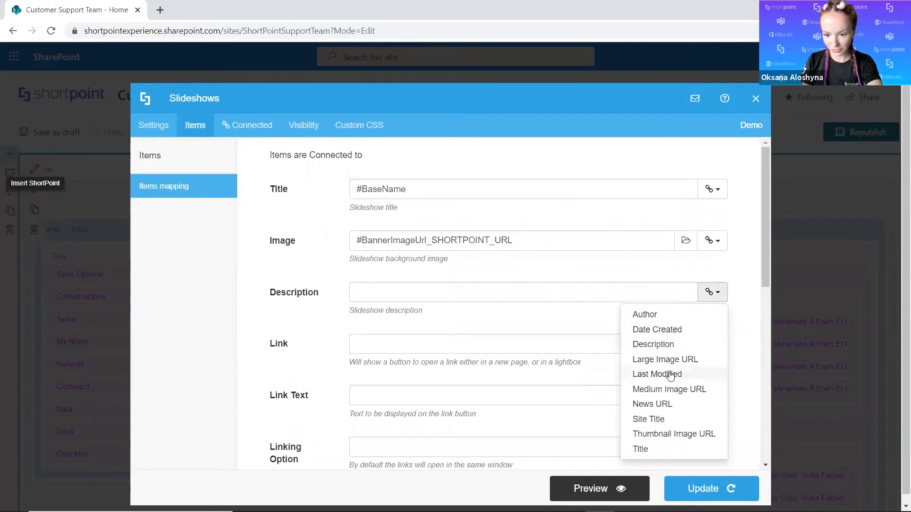
pyautogui.click(664, 349)
pyautogui.click(713, 343)
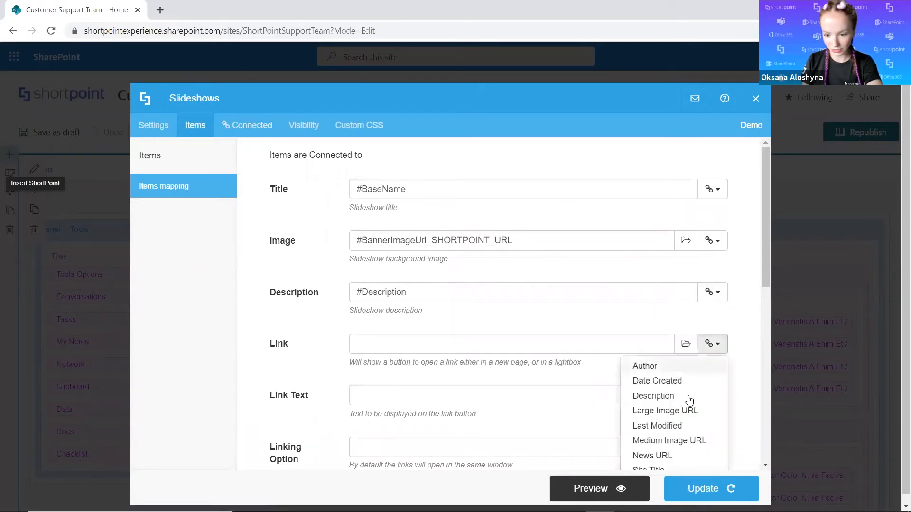
pyautogui.click(654, 455)
# Set the Link Text to "Read more", preview the slides, and return to the slideshow's items mapping.
pyautogui.click(599, 398)
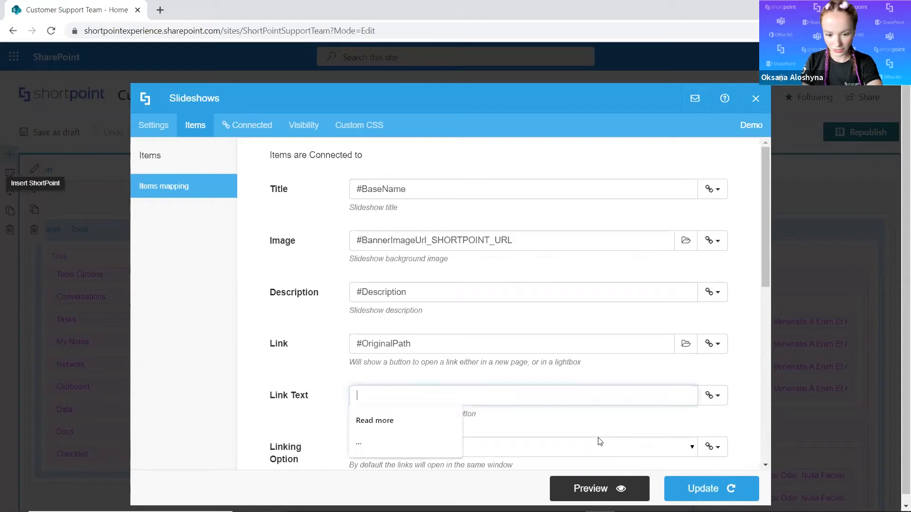
pyautogui.write('Read more')
pyautogui.click(563, 482)
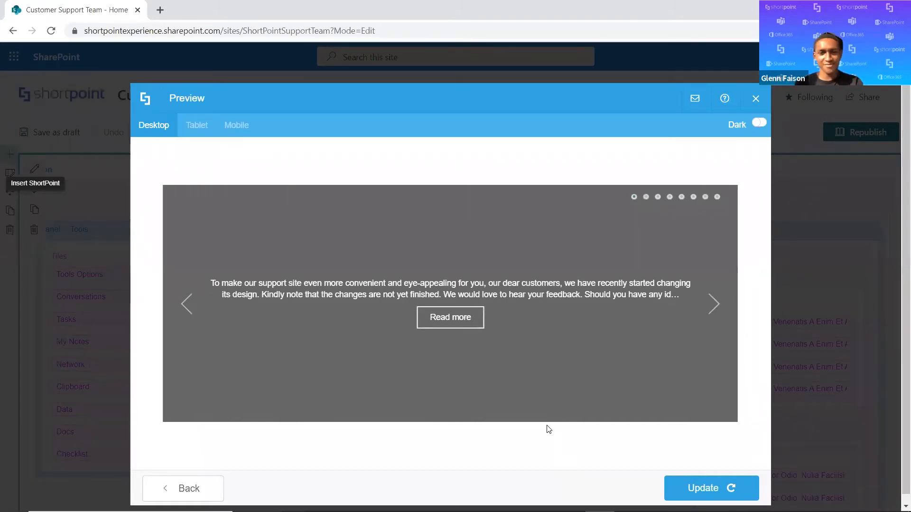
pyautogui.click(187, 487)
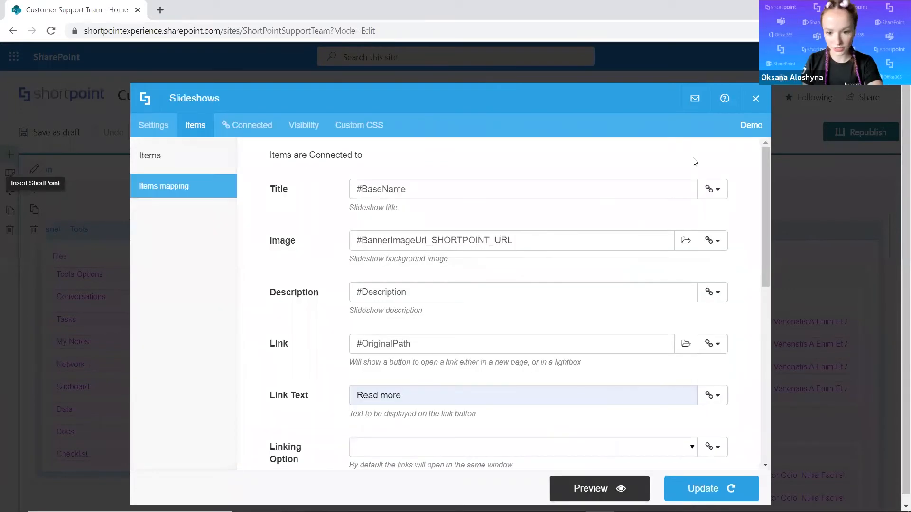
# Replace the slide Title mapping with the Title field of the site news.
pyautogui.click(642, 185)
pyautogui.hotkey('ctrl', 'a')
pyautogui.press('BackSpace')
pyautogui.click(711, 189)
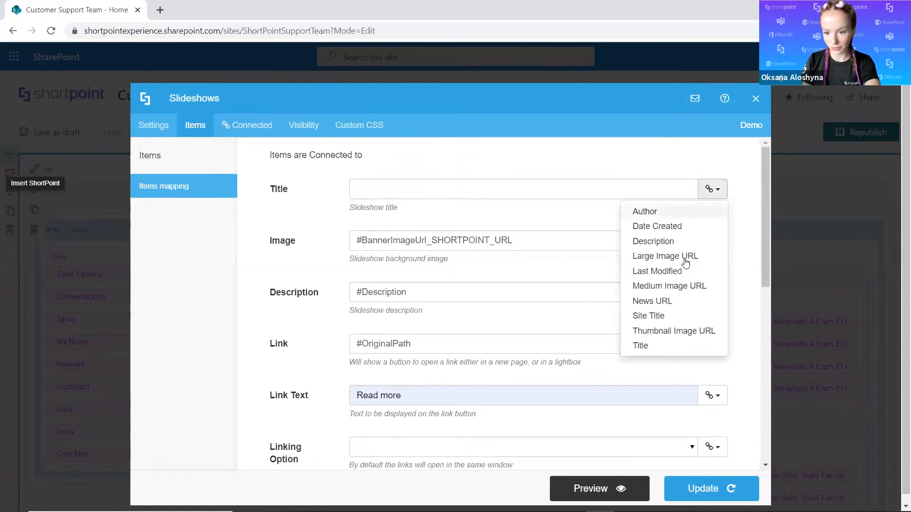
pyautogui.click(640, 345)
# Disconnect the Site News connection, set its Item Limit to 3, and connect it again.
pyautogui.scroll(-2, 454, 327)
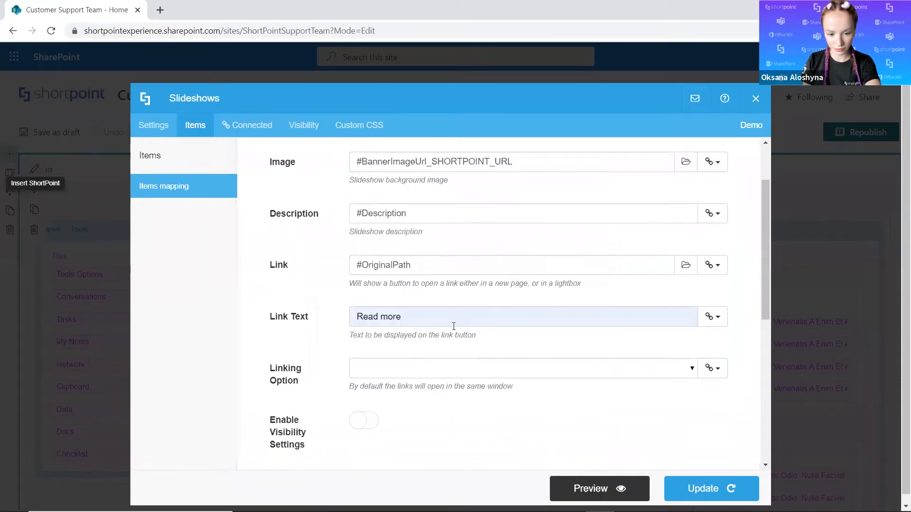
pyautogui.scroll(2, 445, 348)
pyautogui.click(251, 125)
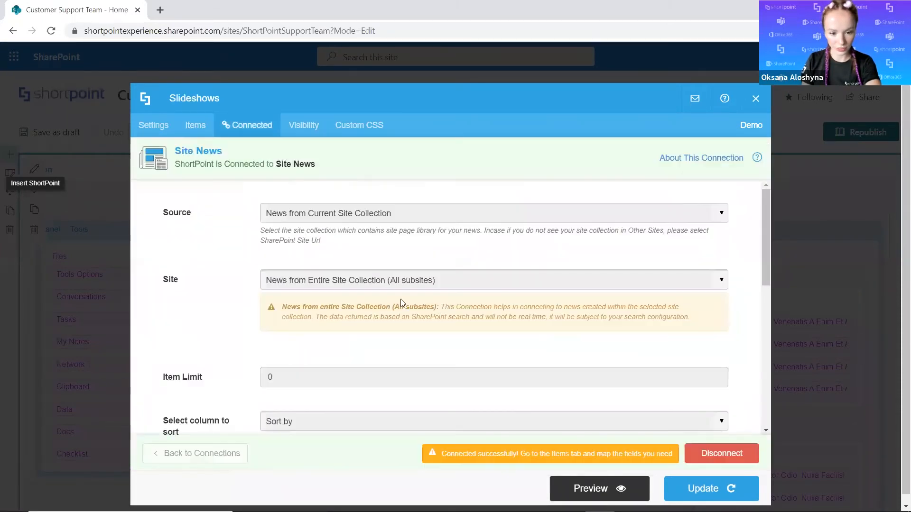
pyautogui.scroll(-2, 469, 351)
pyautogui.click(697, 453)
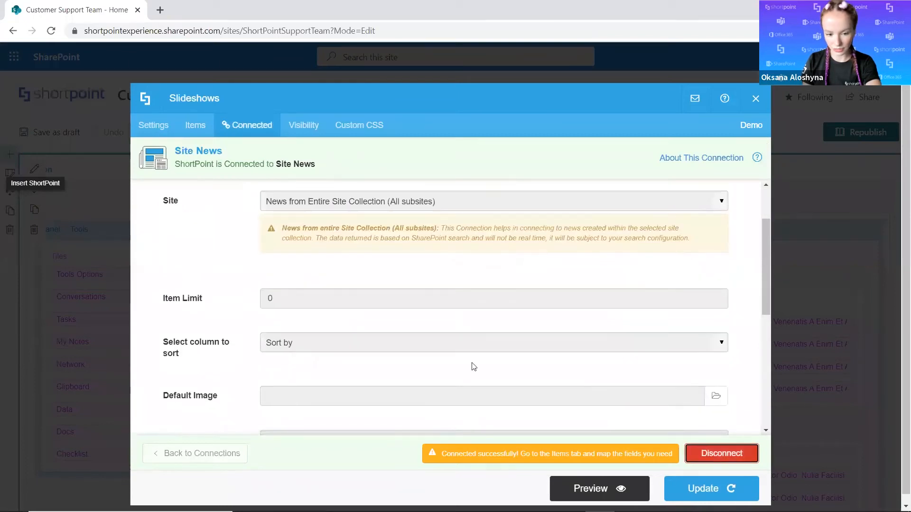
pyautogui.click(291, 291)
pyautogui.press('BackSpace')
pyautogui.write('3')
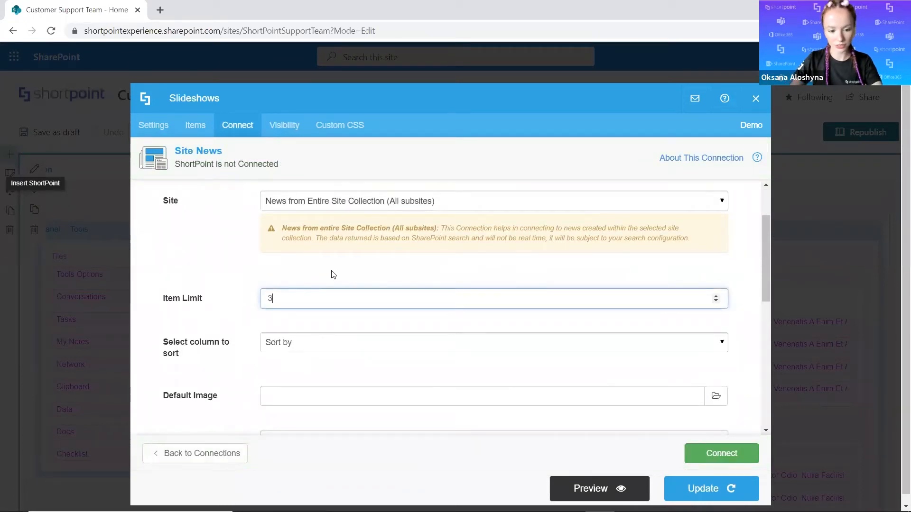
pyautogui.click(738, 461)
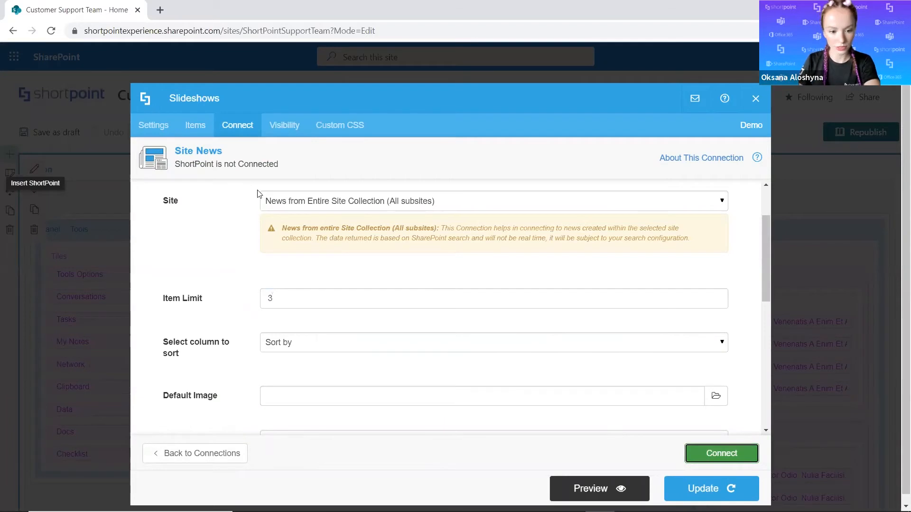
# Replace the slide Image mapping with Large Image URL in the items mapping.
pyautogui.click(195, 125)
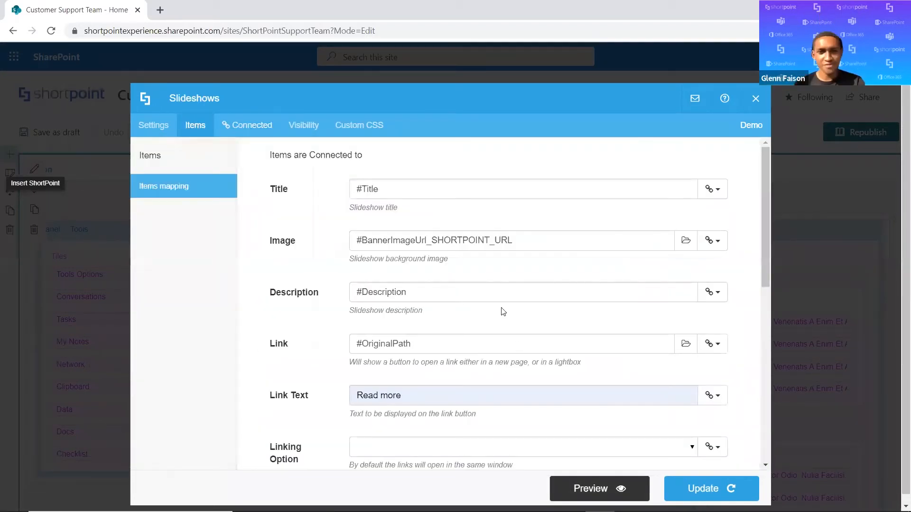
pyautogui.moveTo(520, 245); pyautogui.dragTo(351, 243)
pyautogui.press('BackSpace')
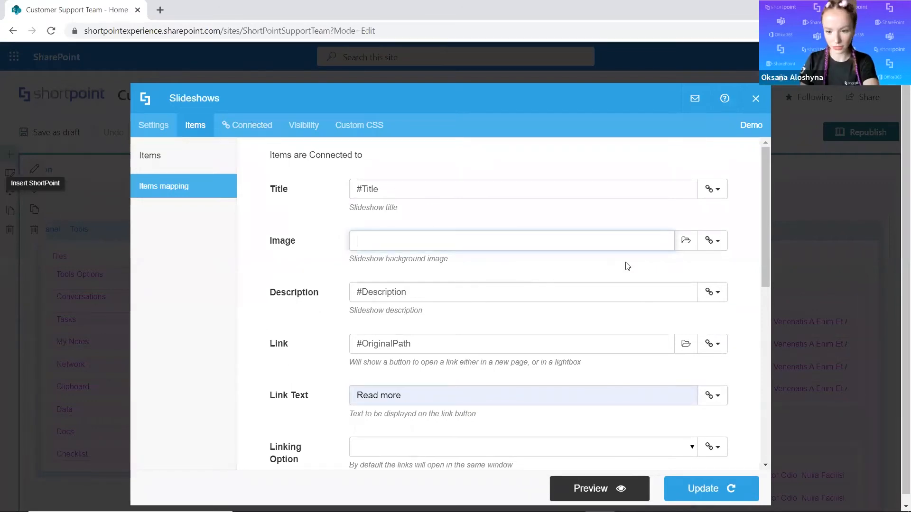
pyautogui.click(714, 243)
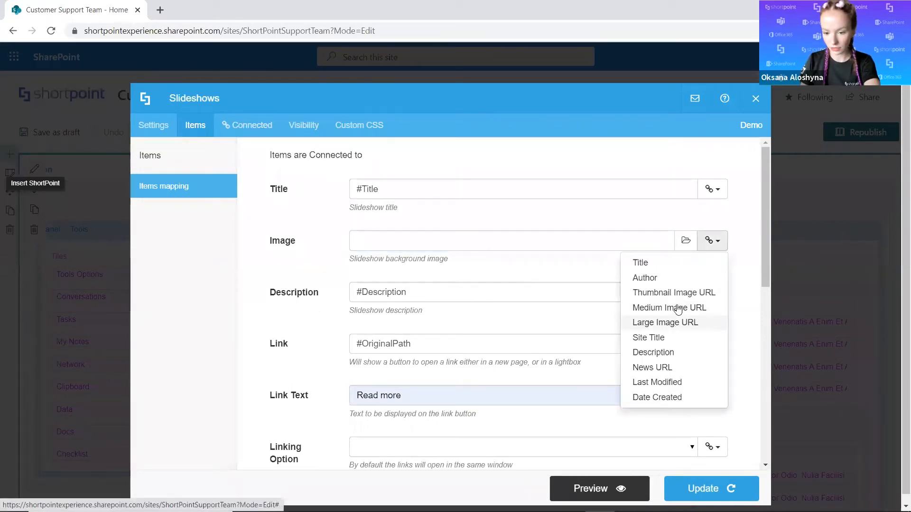
pyautogui.click(665, 323)
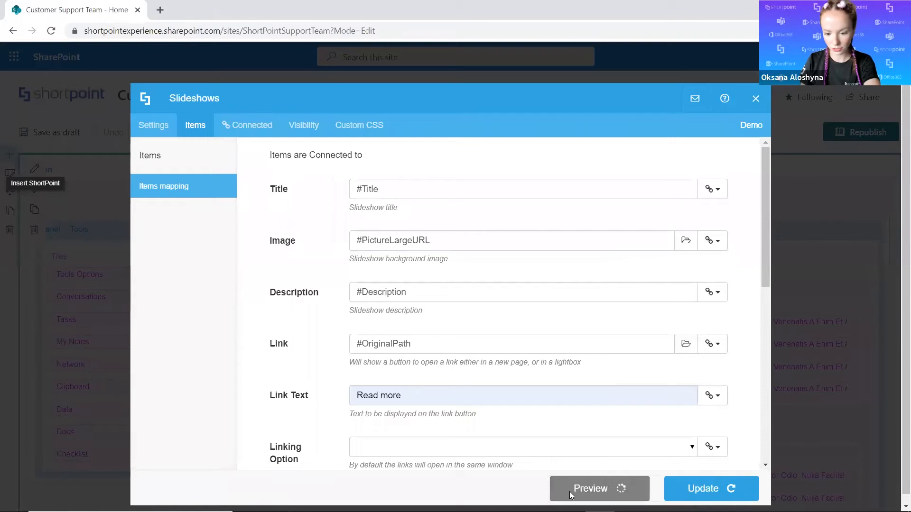
# Preview and update the slideshow with its Site News mapping, and look over the republished home page.
pyautogui.click(569, 491)
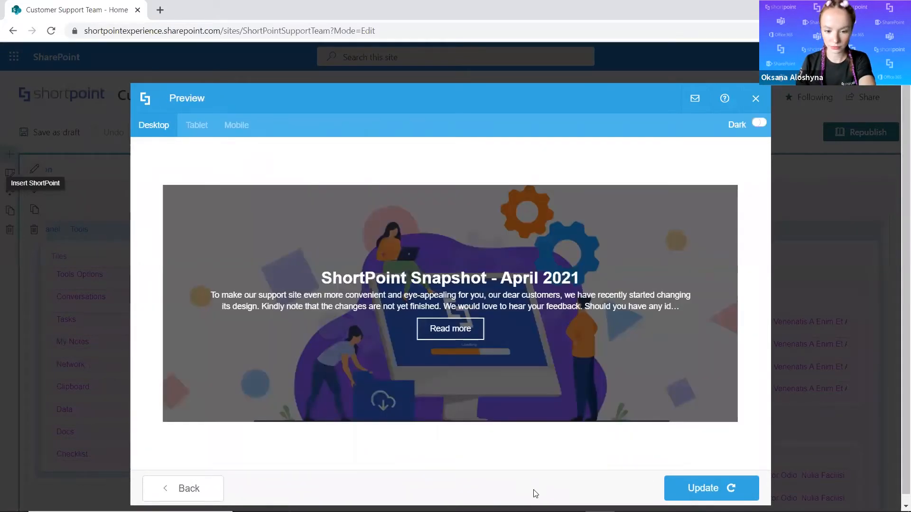
pyautogui.click(712, 489)
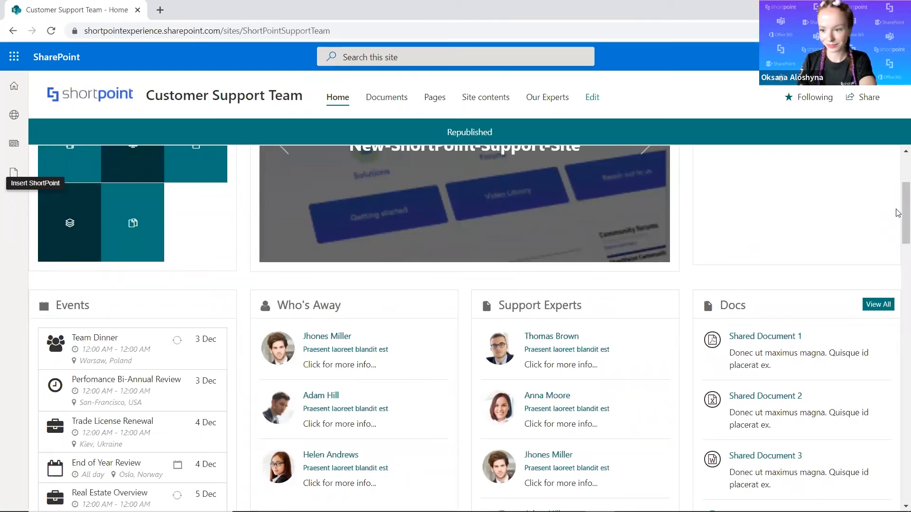
pyautogui.scroll(-3, 898, 168)
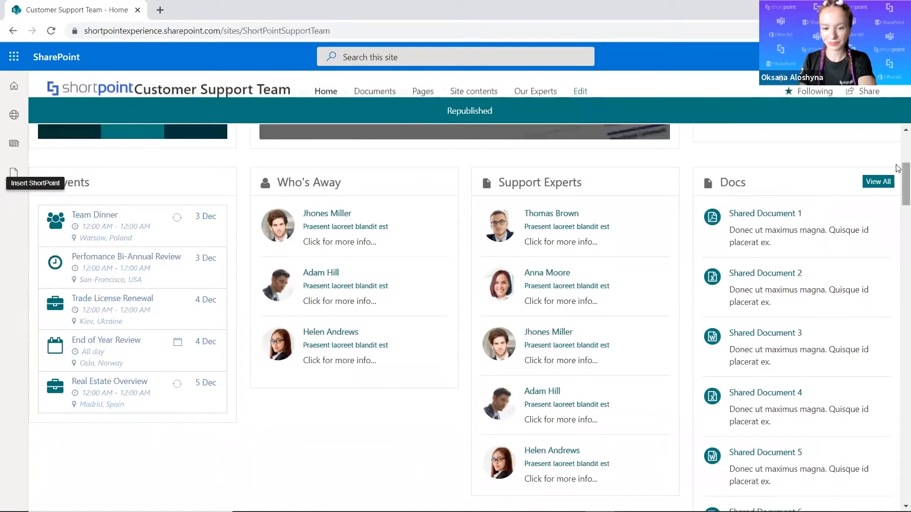
pyautogui.scroll(3, 898, 161)
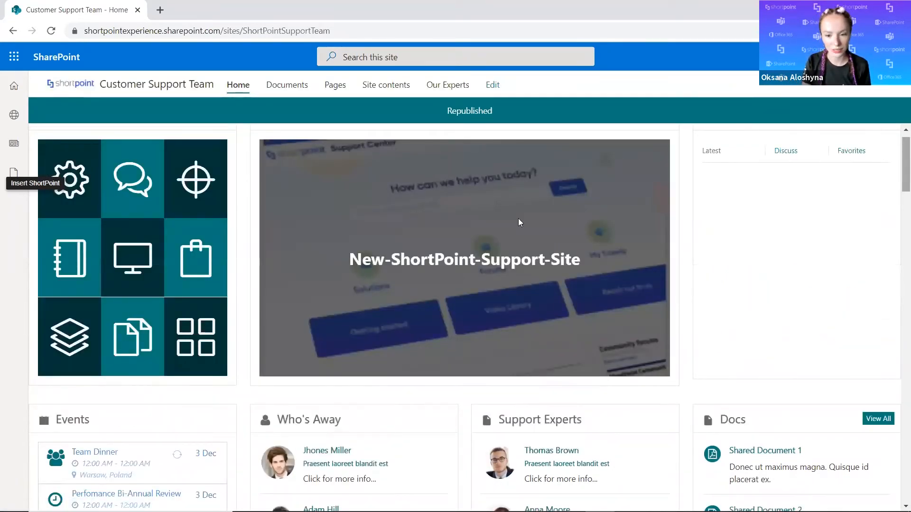
# Open the home page for editing and open the settings of the Images-List in the Blogs panel's Latest tab.
pyautogui.moveTo(529, 202)
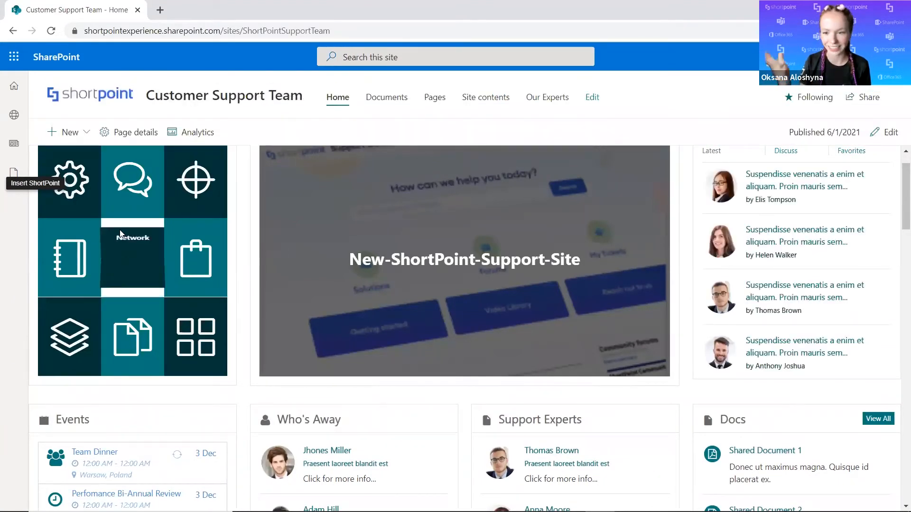
pyautogui.click(882, 133)
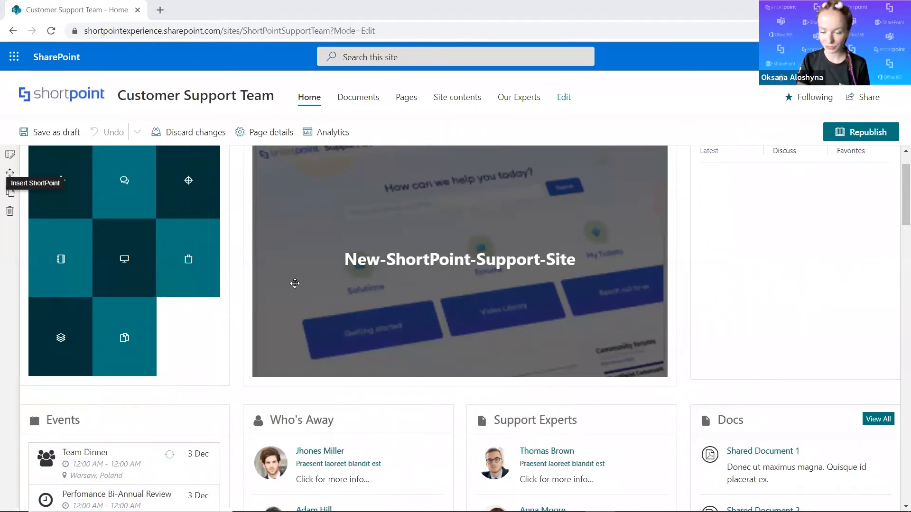
pyautogui.scroll(1, 134, 298)
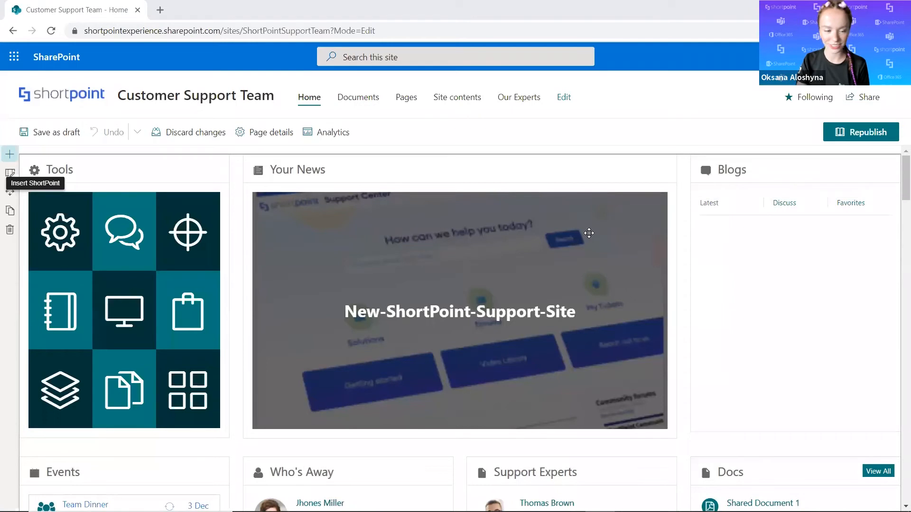
pyautogui.click(38, 203)
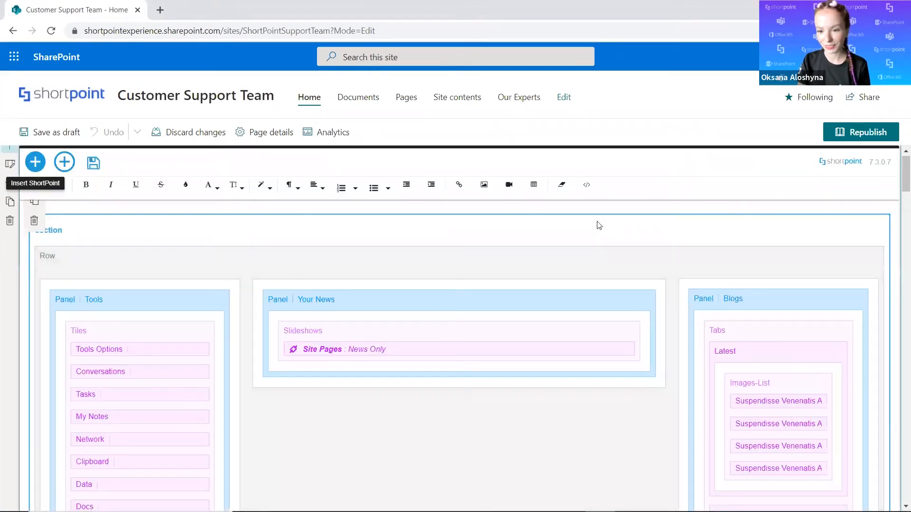
pyautogui.scroll(-2, 545, 374)
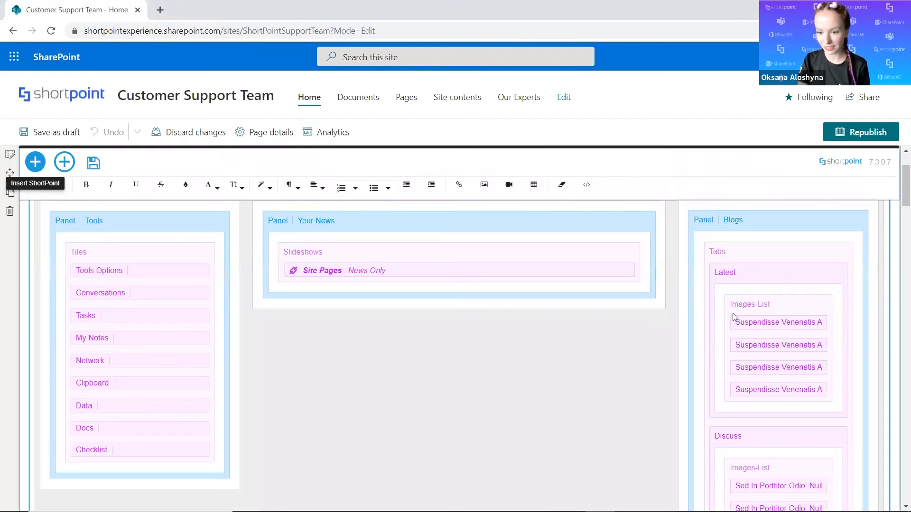
pyautogui.click(780, 301)
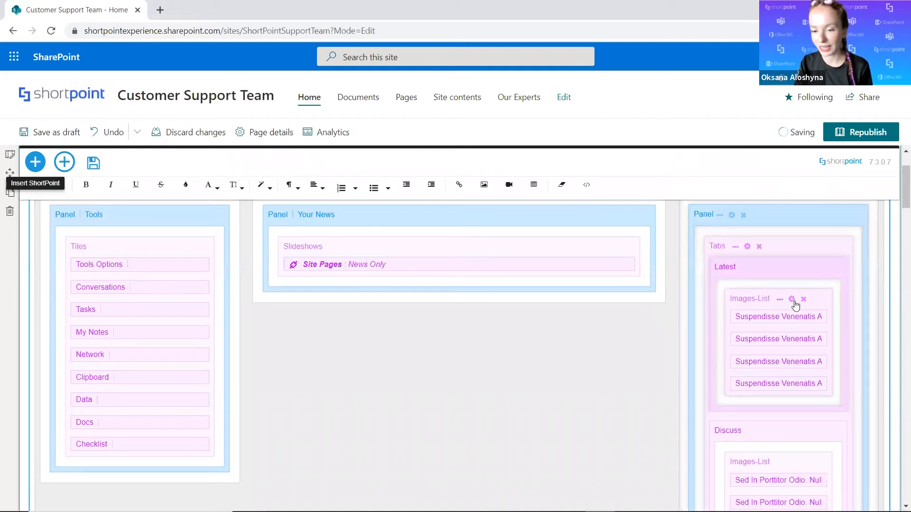
pyautogui.click(792, 300)
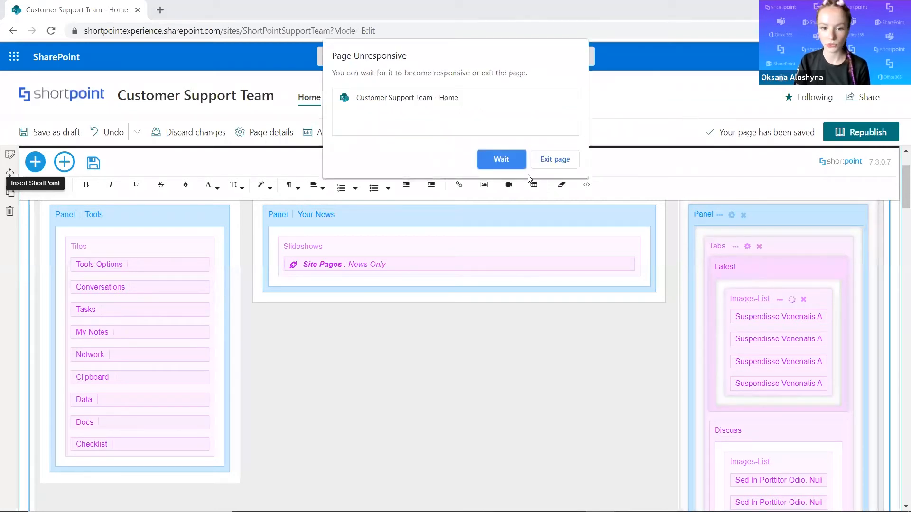
pyautogui.click(501, 160)
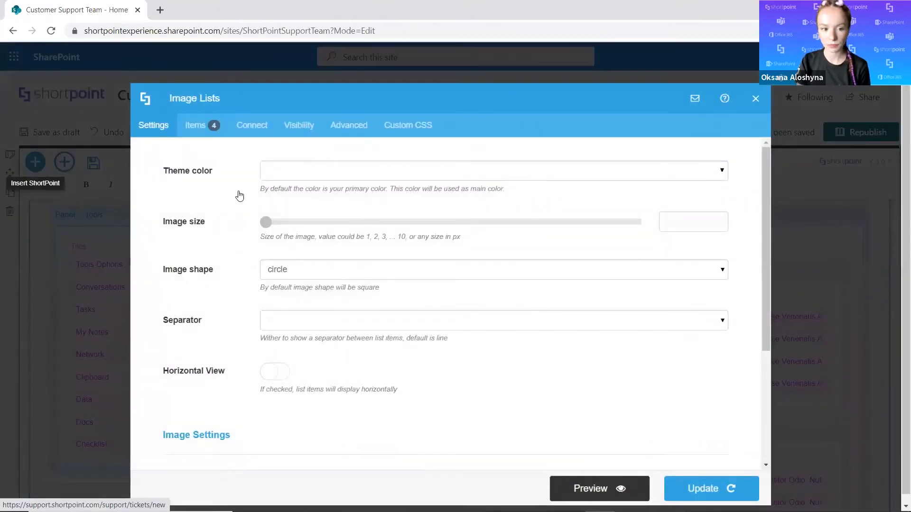
# Choose Org News as the connection for the Latest image list.
pyautogui.click(250, 132)
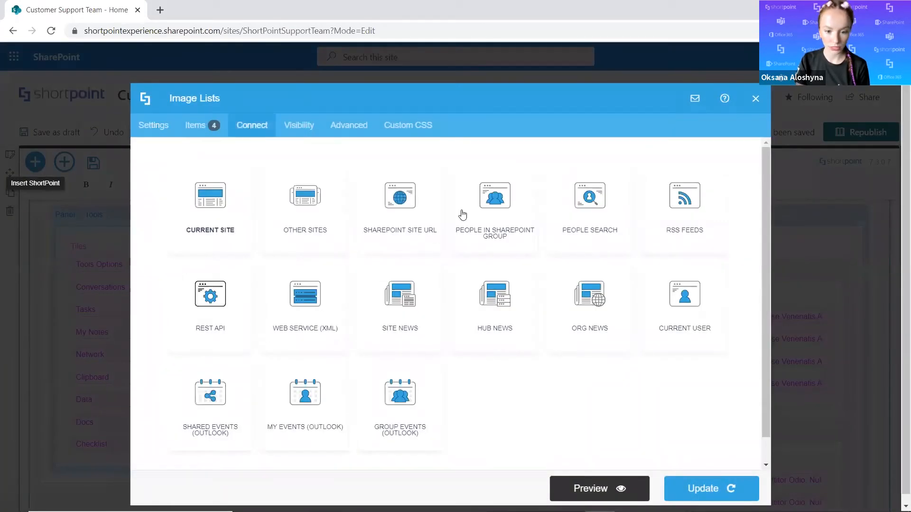
pyautogui.scroll(-1, 586, 293)
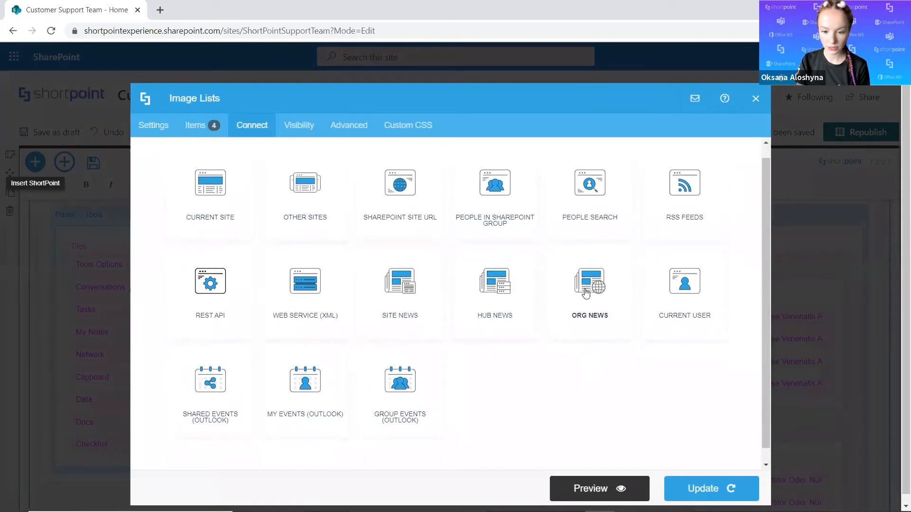
pyautogui.click(577, 315)
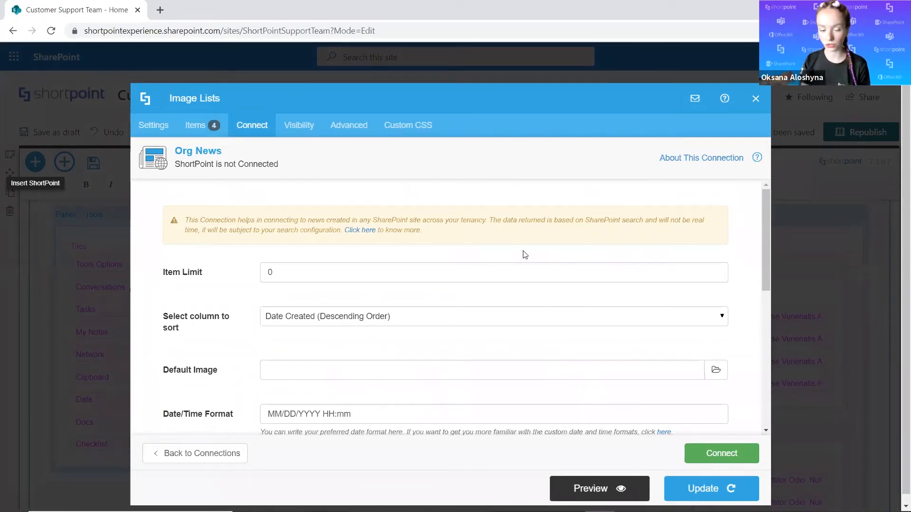
# Examine the Org News connection's item limit, sorting, default image, date format, use case and caching settings.
pyautogui.scroll(-2, 443, 264)
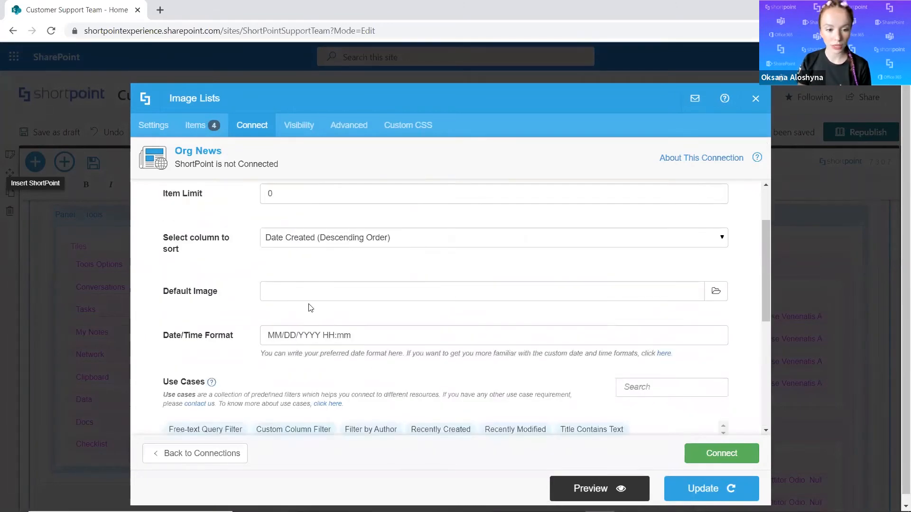
pyautogui.scroll(1, 304, 295)
pyautogui.scroll(1, 293, 288)
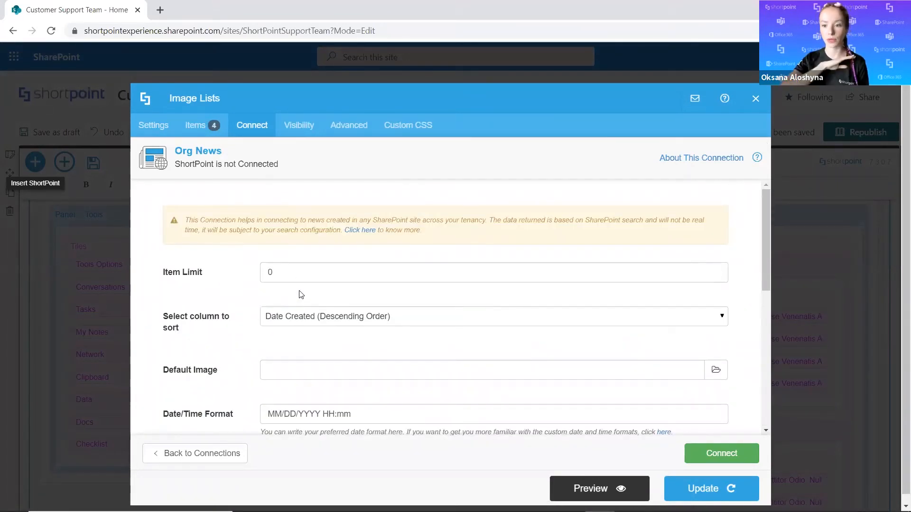
pyautogui.scroll(-2, 299, 295)
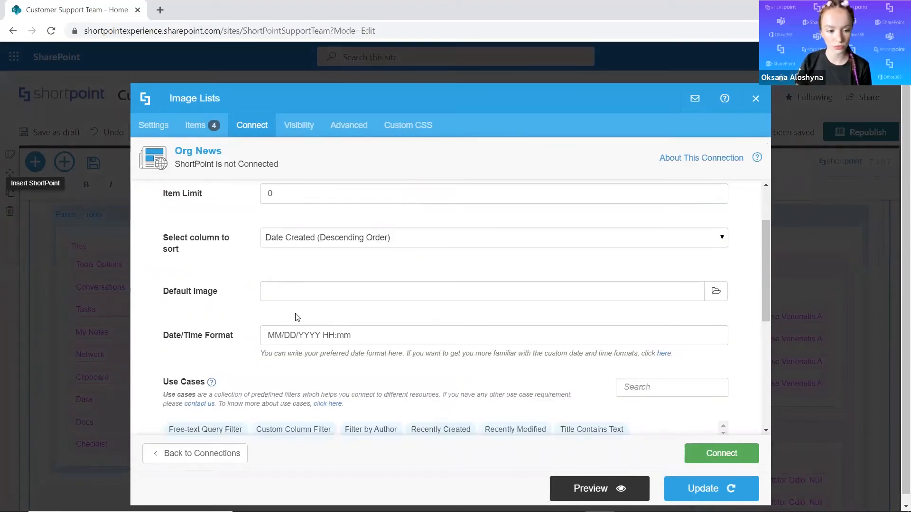
pyautogui.scroll(-2, 290, 247)
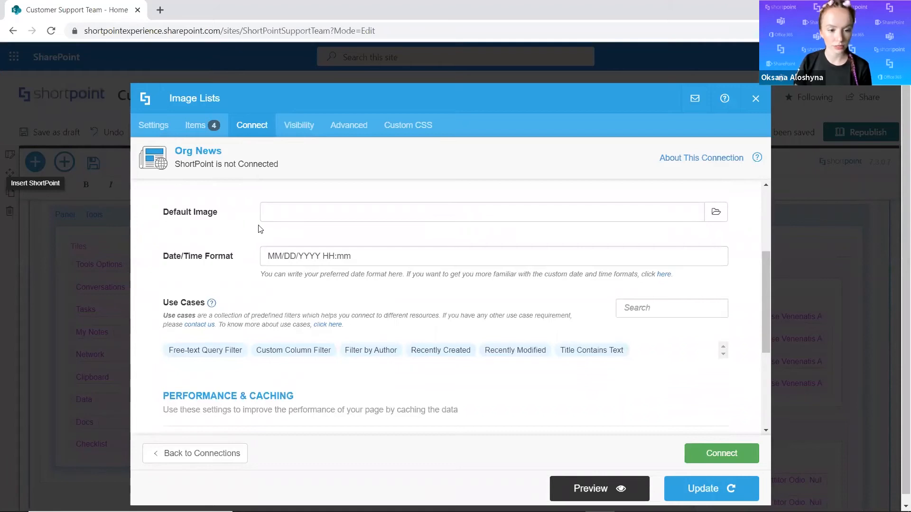
pyautogui.scroll(-2, 299, 237)
pyautogui.scroll(2, 303, 256)
pyautogui.scroll(-2, 314, 297)
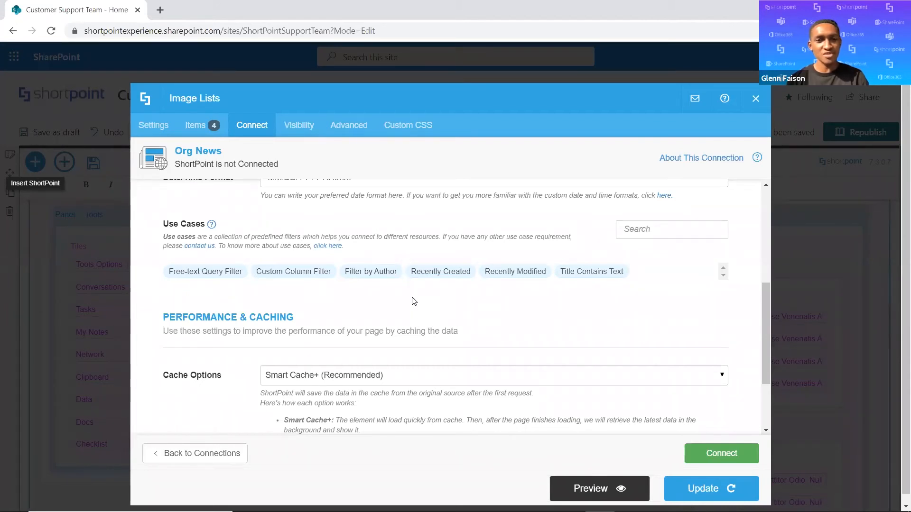
# Select the Recently Created use case for Org News and examine its Latest Date parameter.
pyautogui.click(450, 278)
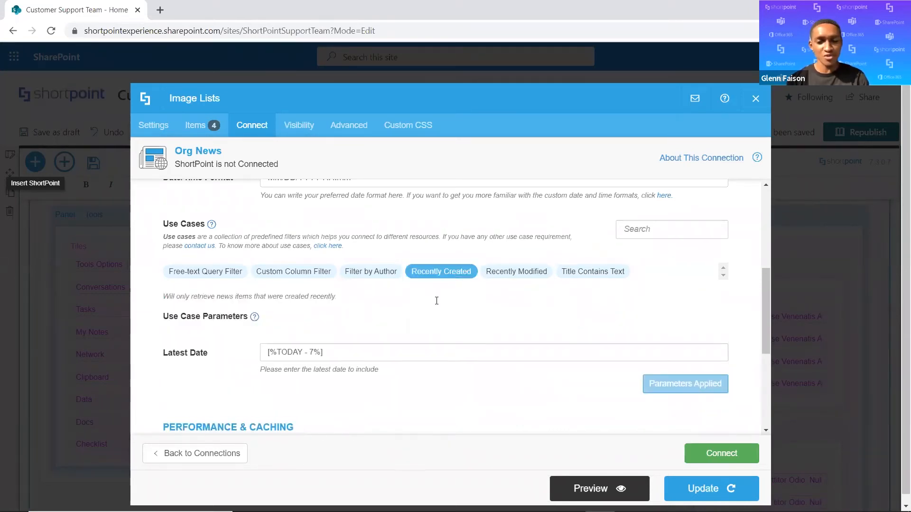
pyautogui.scroll(-2, 436, 304)
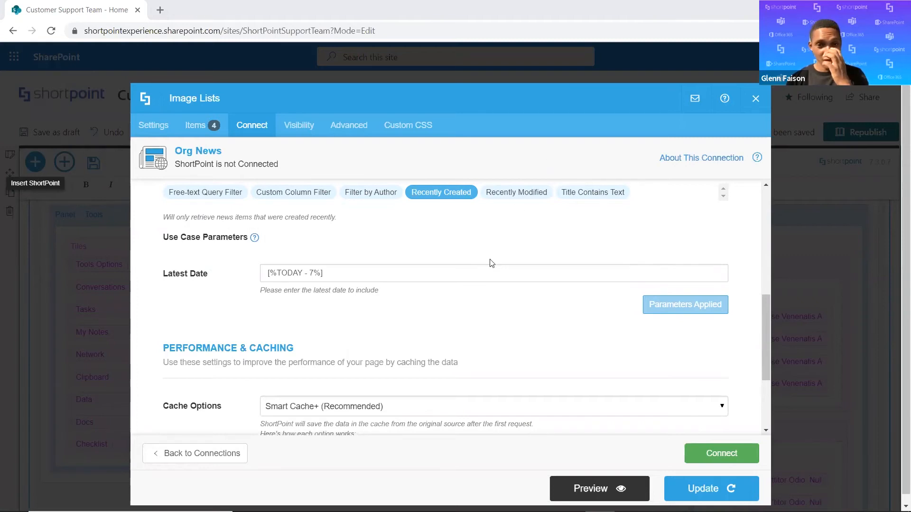
pyautogui.scroll(2, 491, 275)
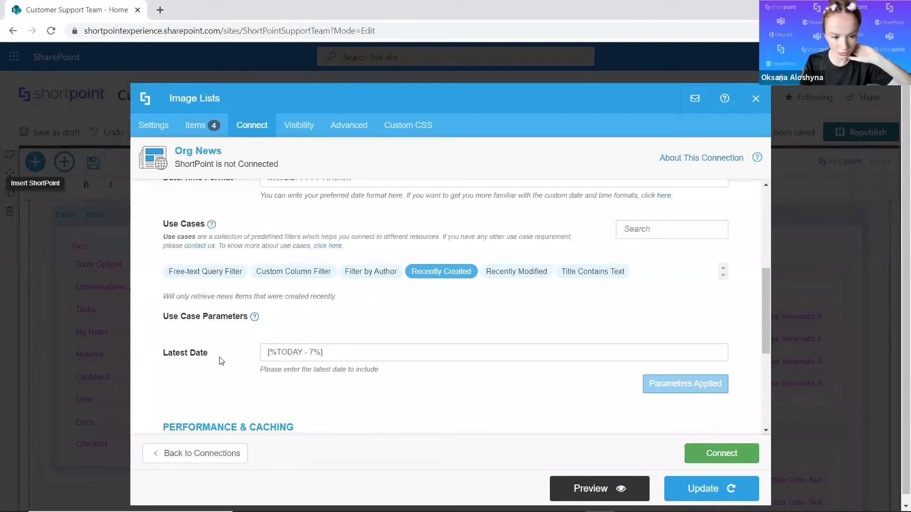
pyautogui.click(303, 357)
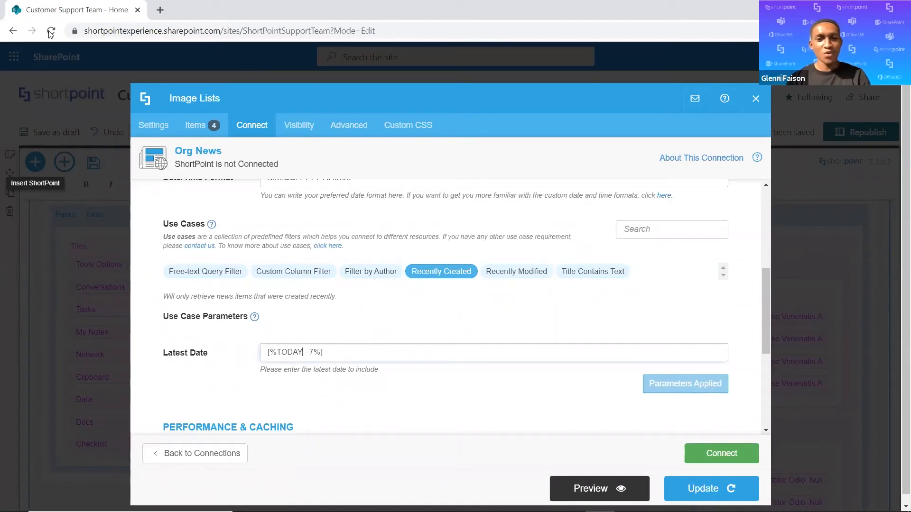
# Duplicate the browser tab of the home page and return to the original one.
pyautogui.rightClick(113, 7)
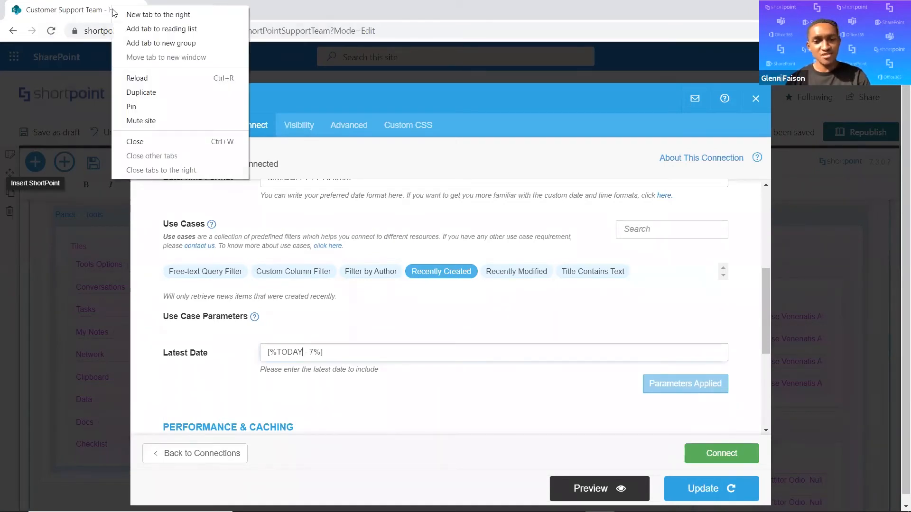
pyautogui.click(133, 92)
pyautogui.click(95, 9)
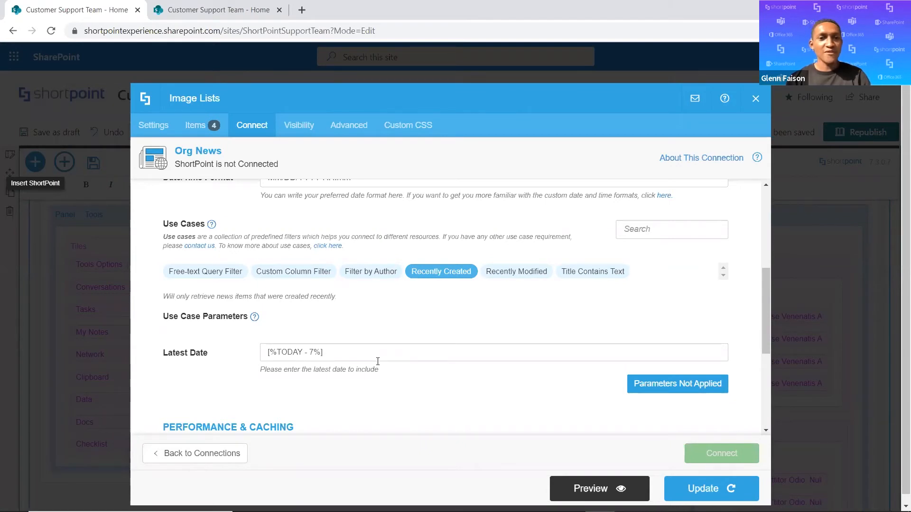
# Set the Recently Created use case's Latest Date to [%TODAY - 10%] and apply the parameters.
pyautogui.scroll(-2, 391, 332)
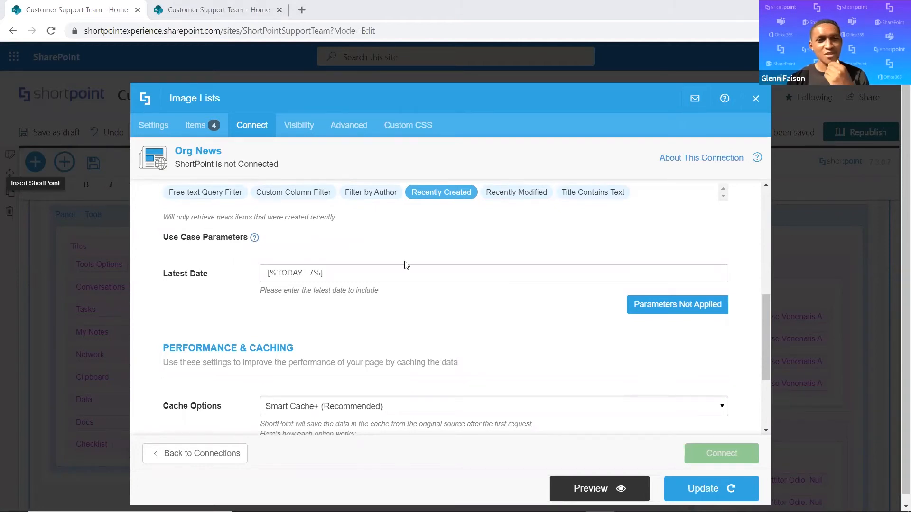
pyautogui.scroll(2, 420, 309)
pyautogui.click(326, 353)
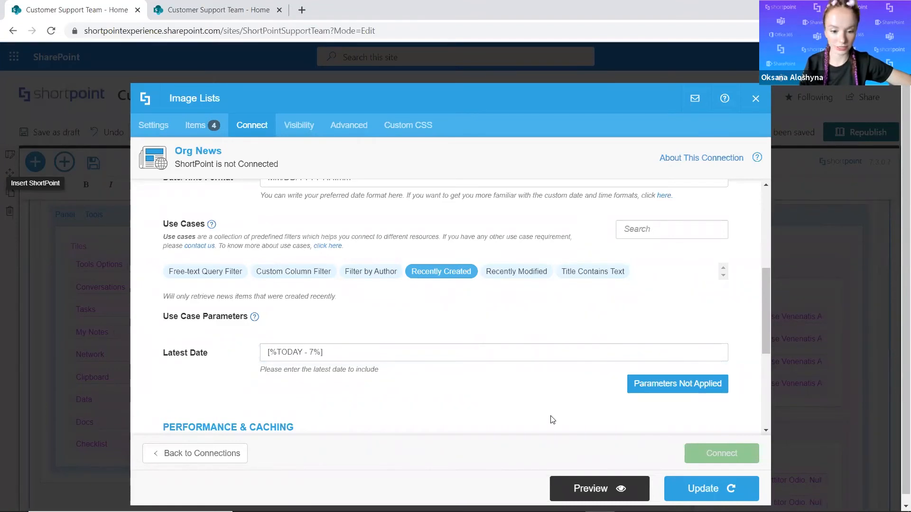
pyautogui.click(314, 354)
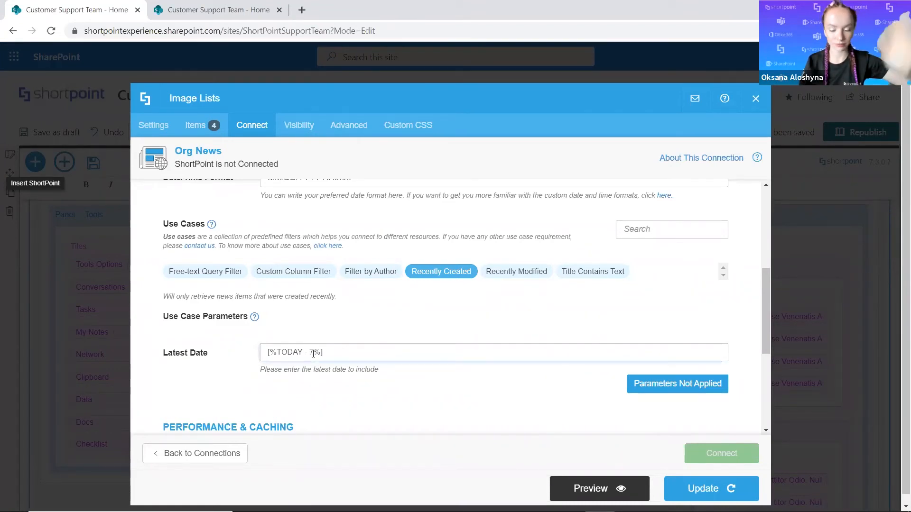
pyautogui.press('BackSpace')
pyautogui.write('10')
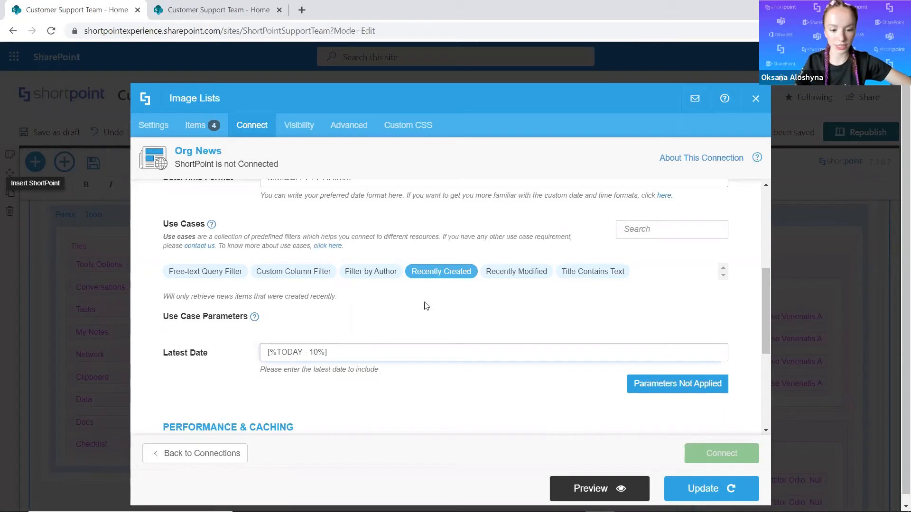
pyautogui.click(645, 386)
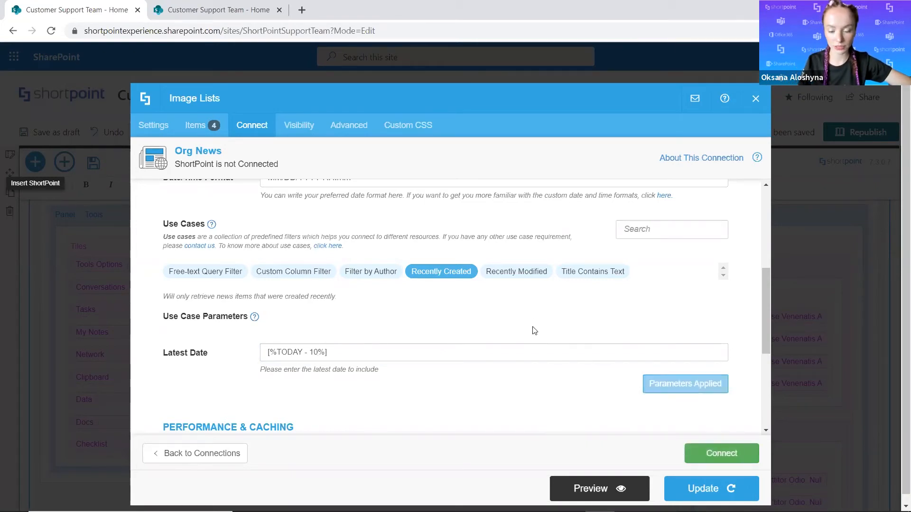
pyautogui.scroll(5, 534, 331)
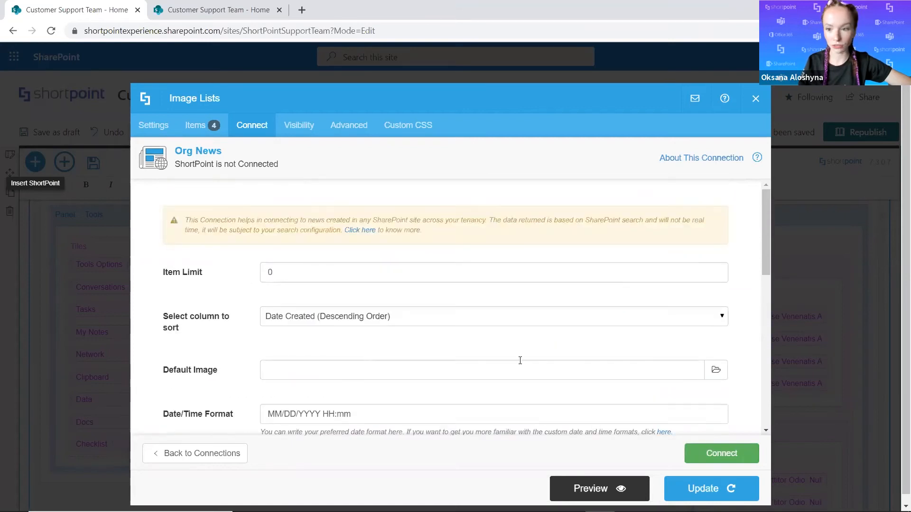
# Switch to the duplicated home page and open the settings of its Images-List in the Blogs panel's Latest tab.
pyautogui.click(207, 13)
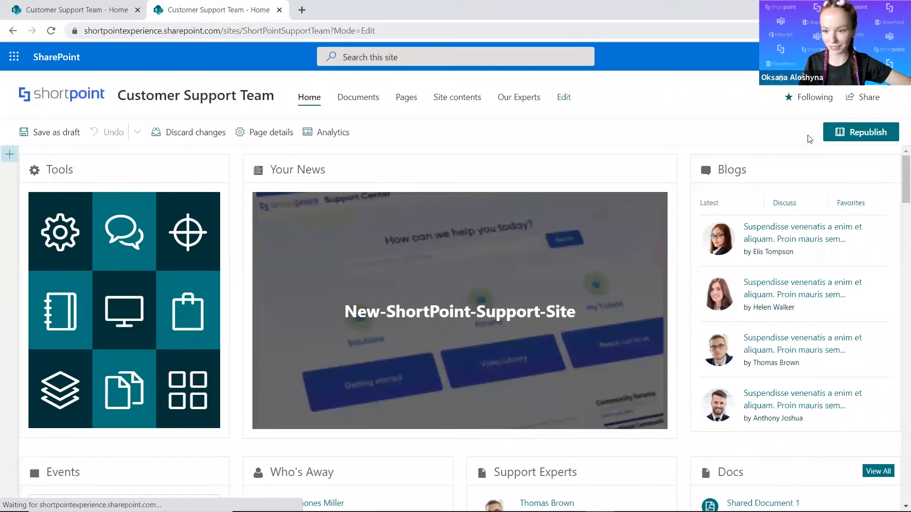
pyautogui.click(55, 201)
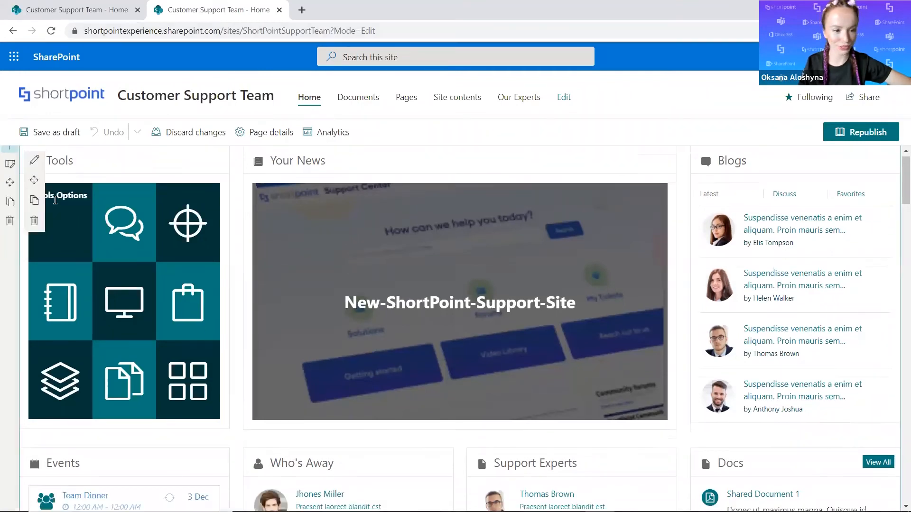
pyautogui.click(35, 161)
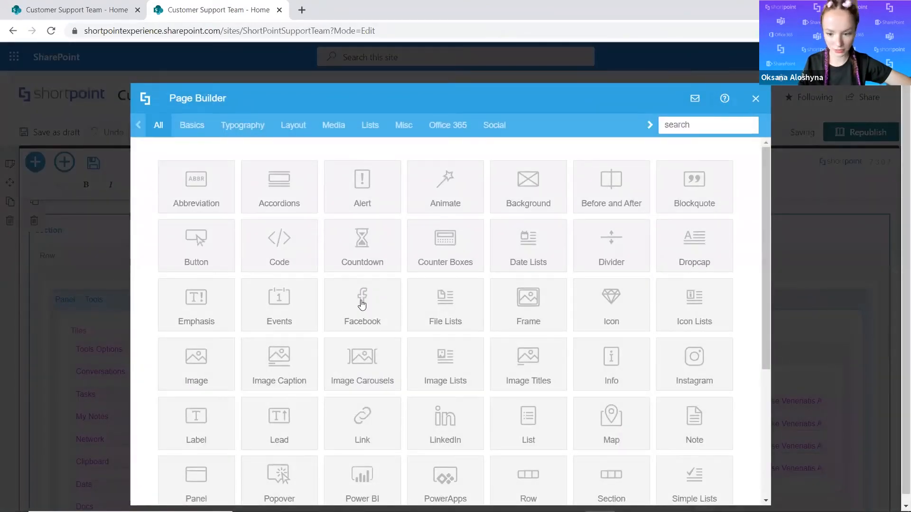
pyautogui.click(790, 380)
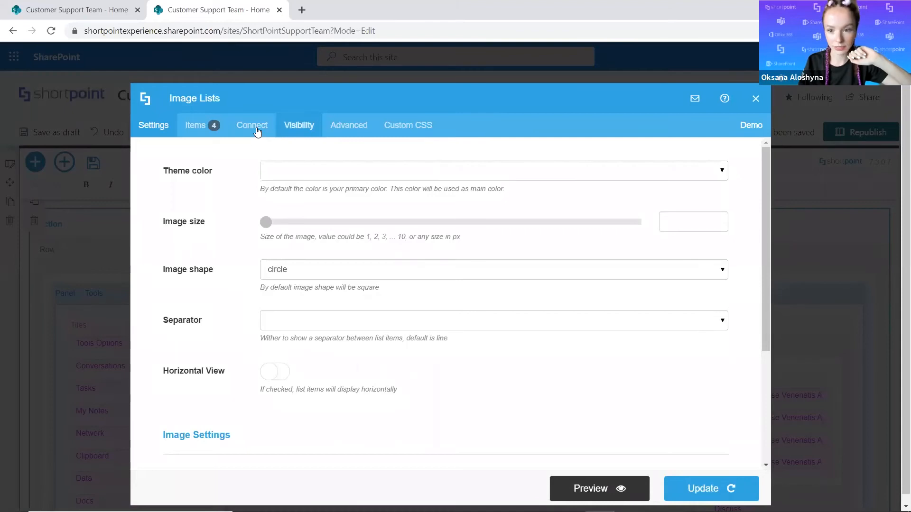
# Choose Org News as the image list's connection and look through its connection settings.
pyautogui.click(257, 132)
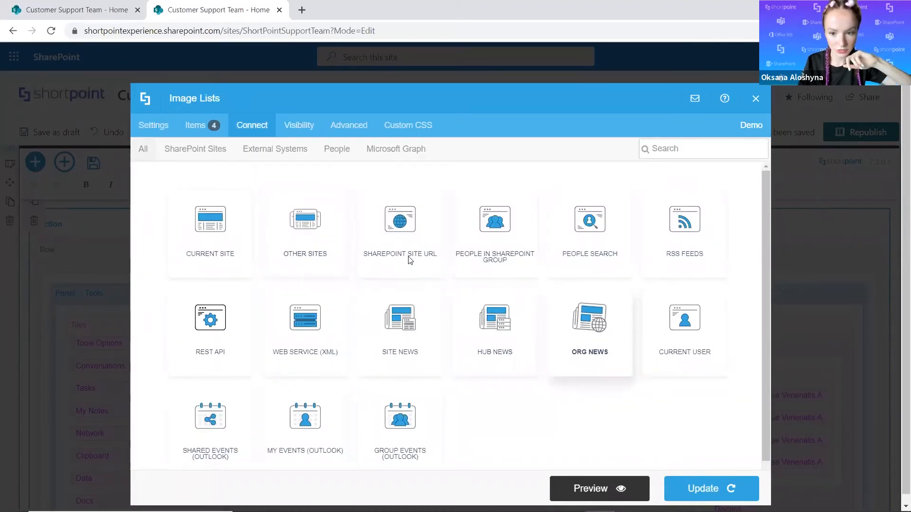
pyautogui.click(590, 332)
pyautogui.scroll(-2, 398, 236)
pyautogui.scroll(2, 323, 242)
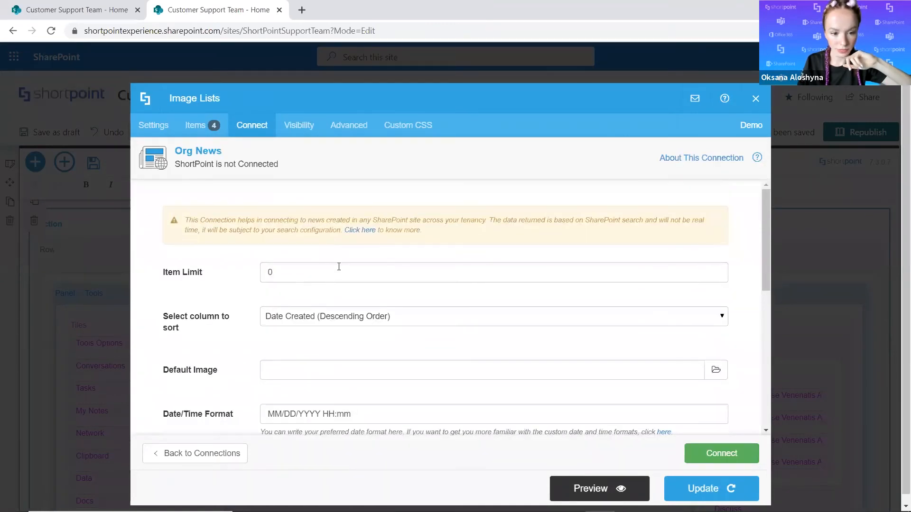
pyautogui.click(318, 272)
pyautogui.scroll(-2, 314, 280)
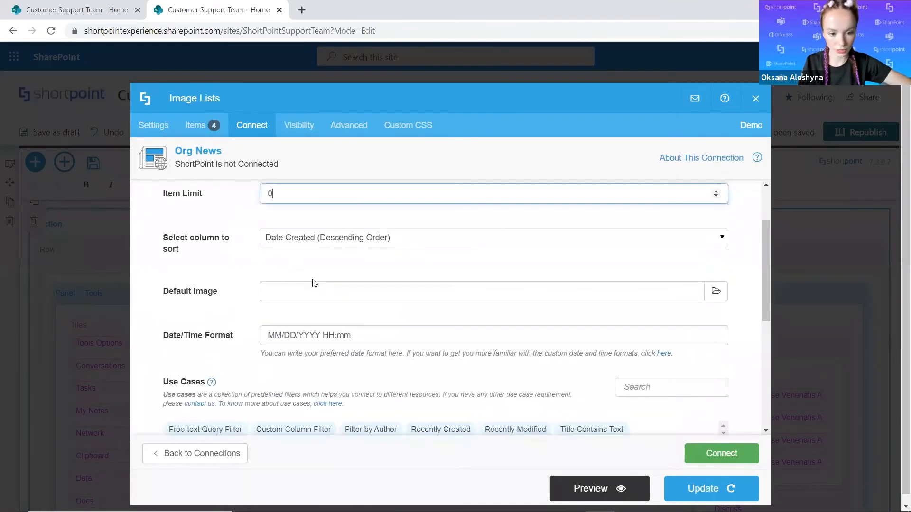
pyautogui.scroll(-2, 309, 259)
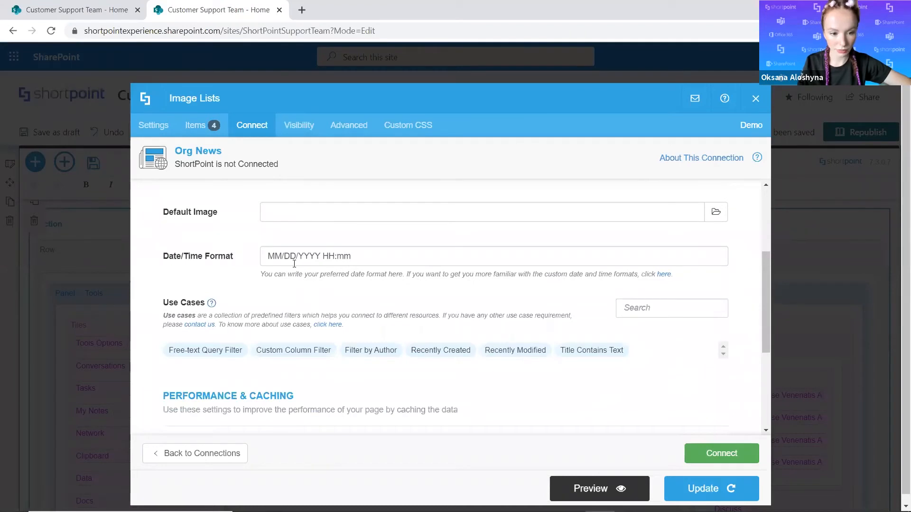
pyautogui.scroll(2, 280, 268)
pyautogui.scroll(-4, 356, 240)
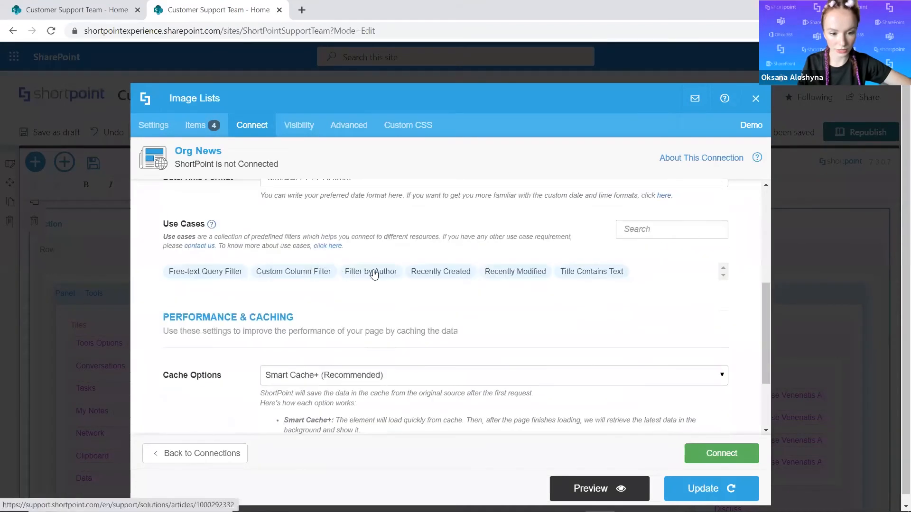
# Apply the Recently Created use case with Latest Date [%TODAY - 10%] and connect the image list to Org News.
pyautogui.click(465, 273)
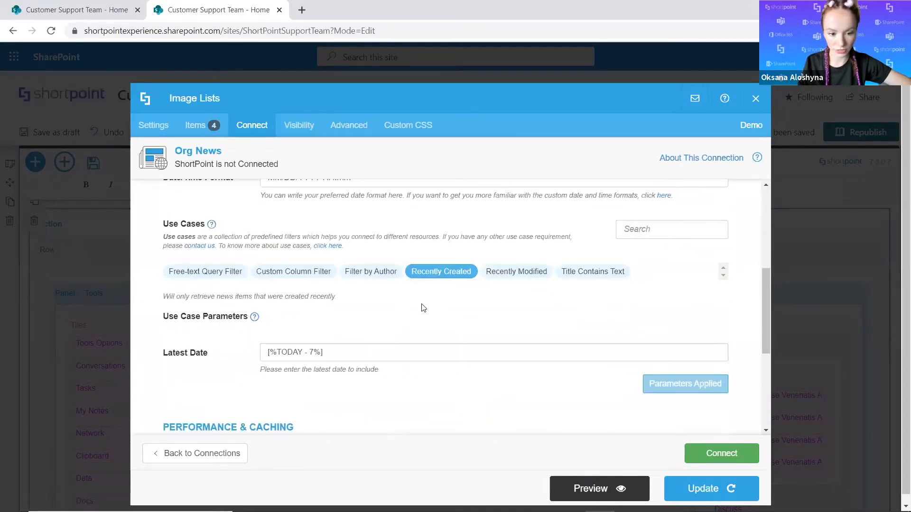
pyautogui.scroll(-2, 343, 271)
pyautogui.doubleClick(316, 272)
pyautogui.write('10')
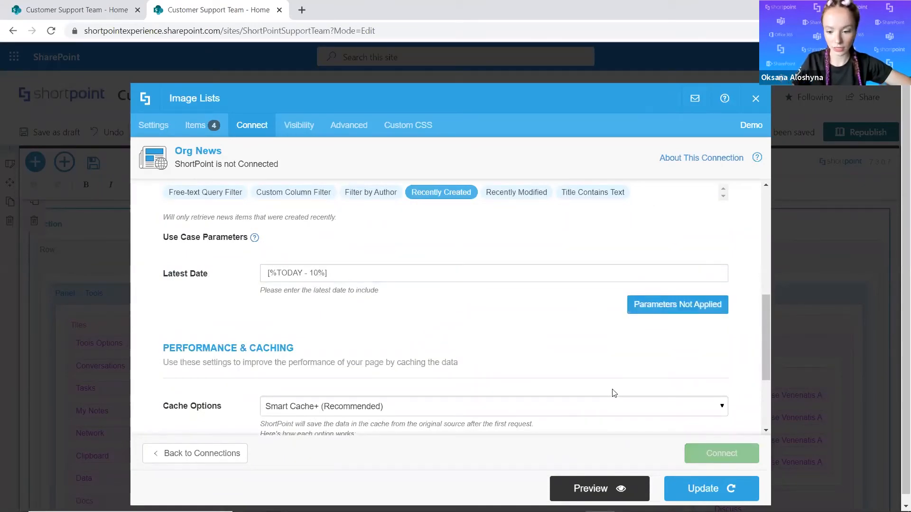
pyautogui.scroll(2, 640, 368)
pyautogui.click(659, 385)
pyautogui.scroll(-2, 499, 356)
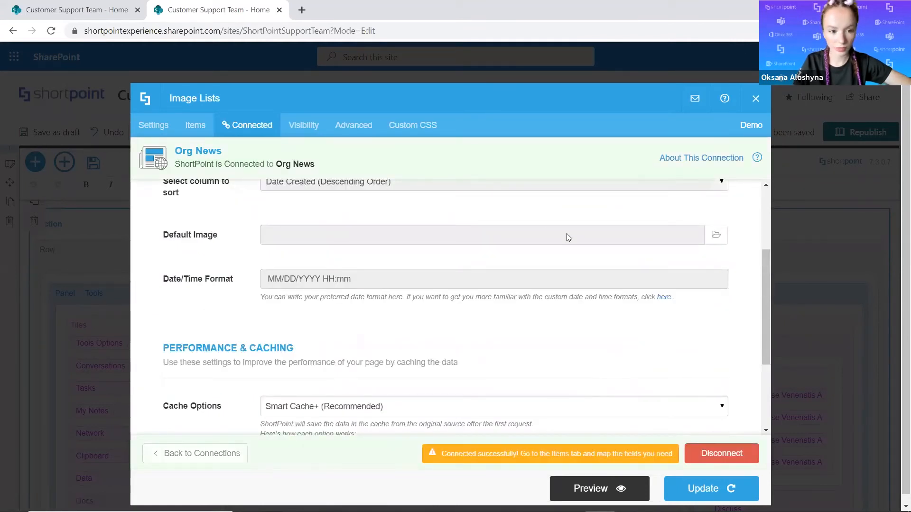
# Clear the placeholder values from the Image, Subtitle and Title fields in the image list's items mapping.
pyautogui.click(195, 127)
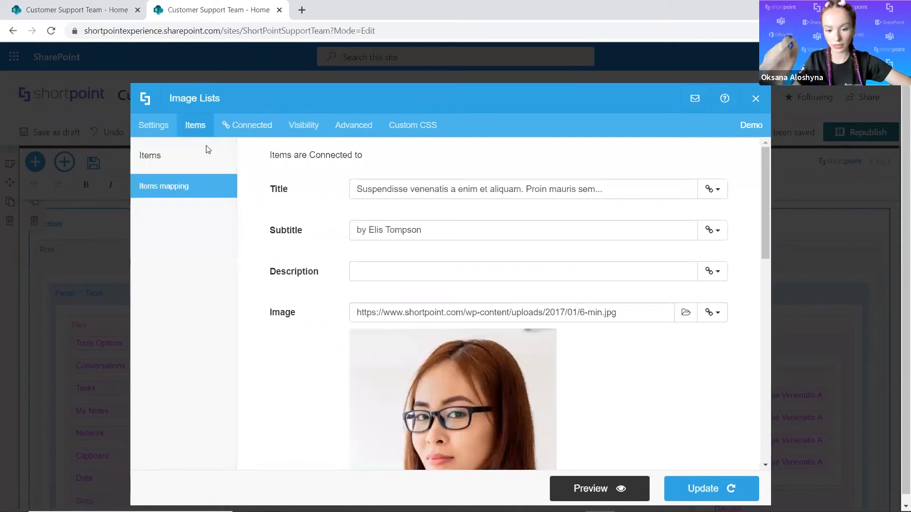
pyautogui.moveTo(634, 312); pyautogui.dragTo(291, 325)
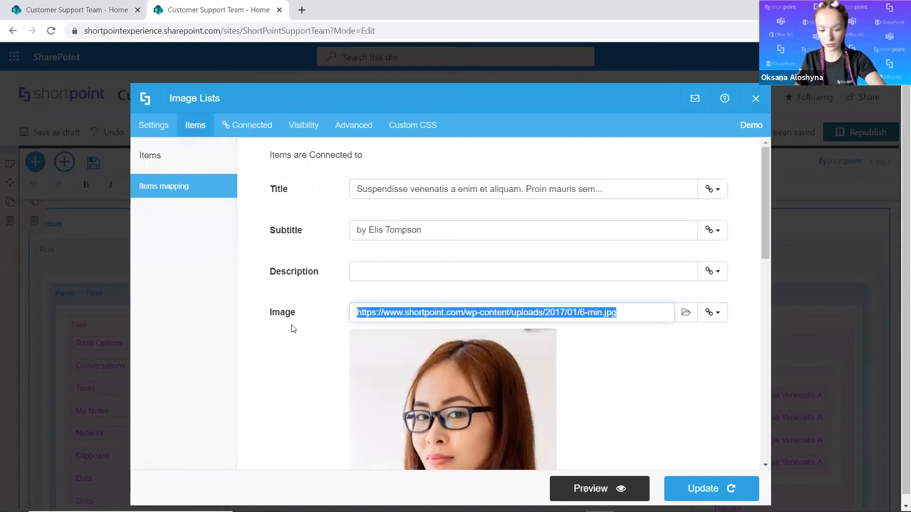
pyautogui.press('BackSpace')
pyautogui.moveTo(442, 234); pyautogui.dragTo(341, 243)
pyautogui.press('BackSpace')
pyautogui.moveTo(628, 182); pyautogui.dragTo(351, 195)
pyautogui.press('BackSpace')
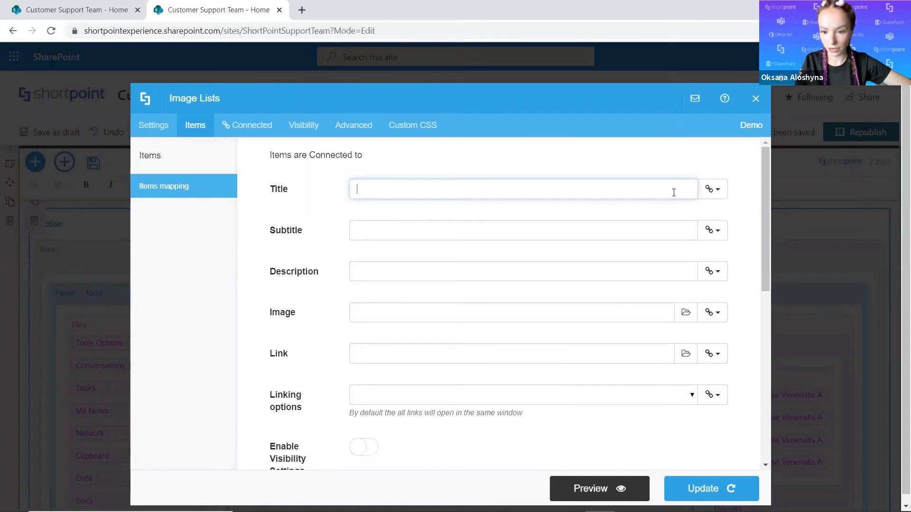
# Map the items' Title field to Title and the Subtitle field to Date Created.
pyautogui.click(712, 189)
pyautogui.click(633, 343)
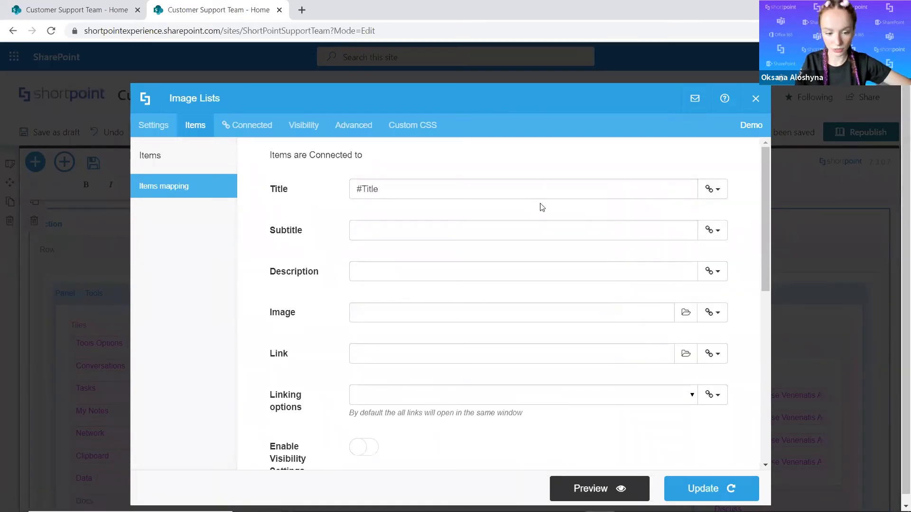
pyautogui.click(712, 230)
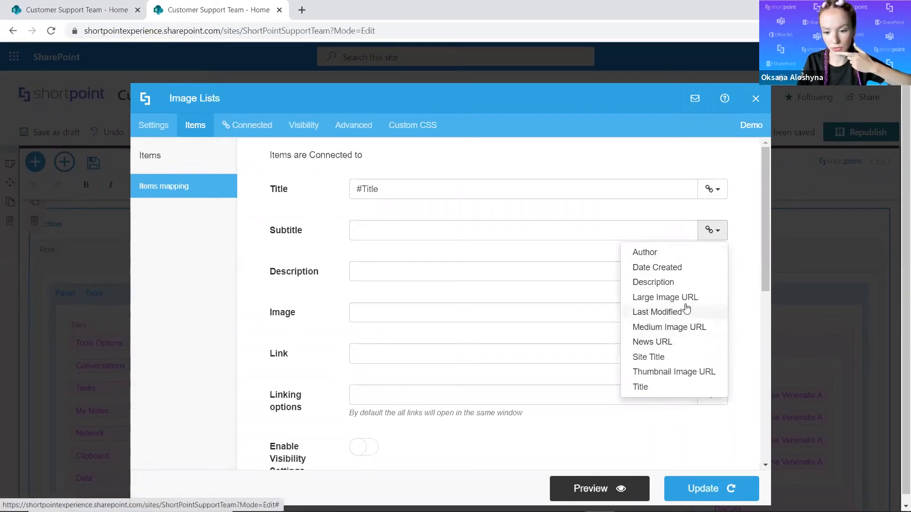
pyautogui.click(704, 269)
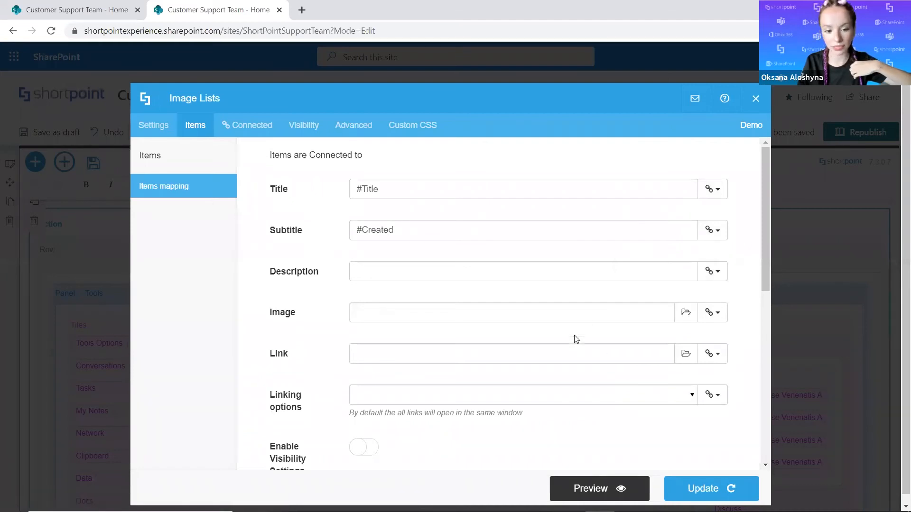
# Map the items' Image field to Thumbnail Image URL and preview the image list.
pyautogui.scroll(-2, 617, 323)
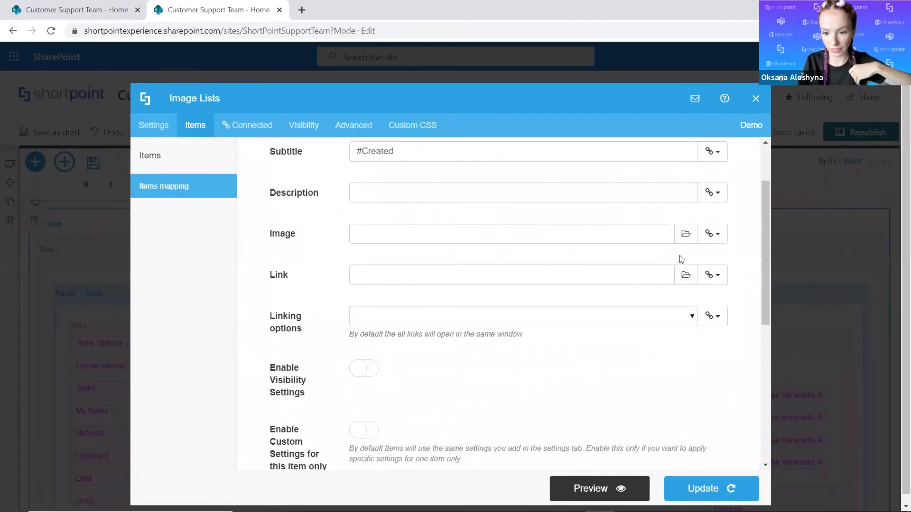
pyautogui.click(717, 235)
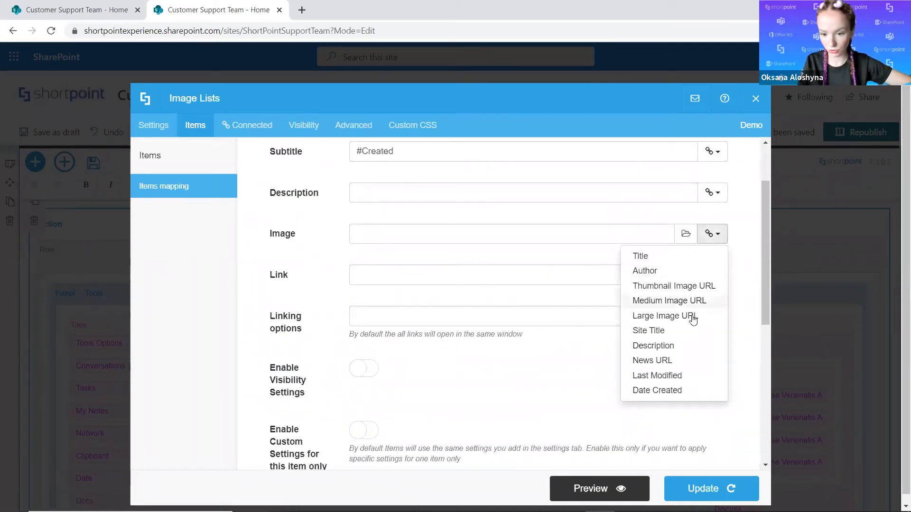
pyautogui.click(685, 288)
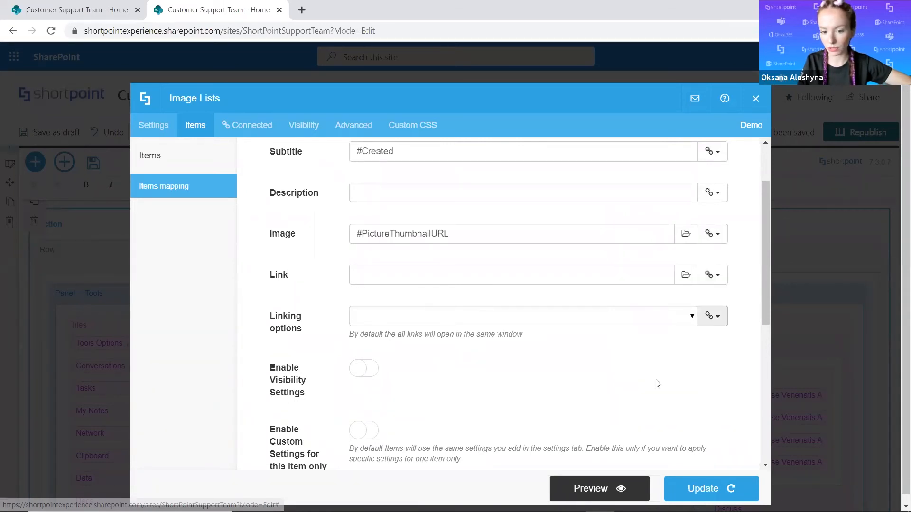
pyautogui.click(608, 489)
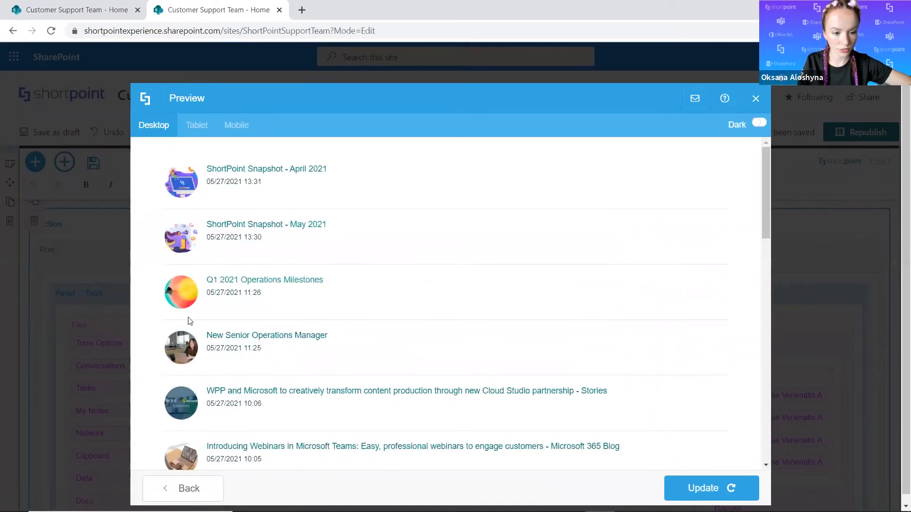
pyautogui.click(190, 489)
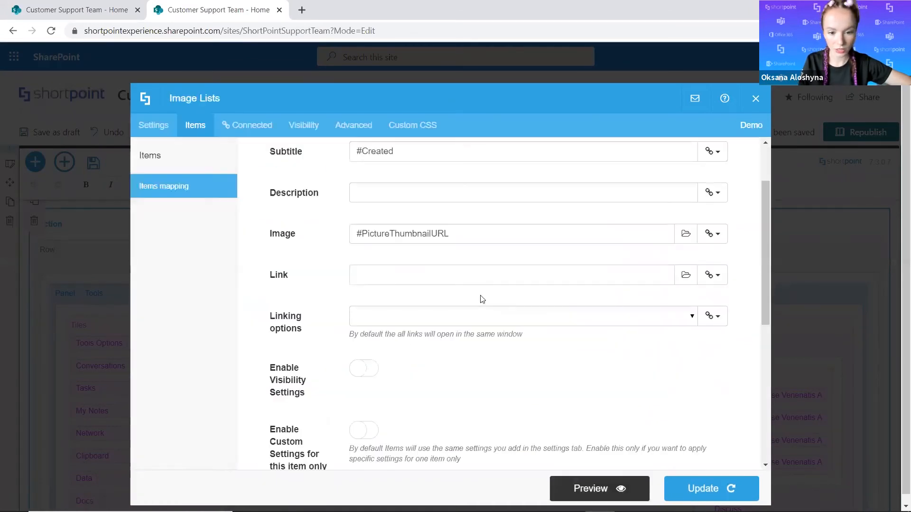
# Map the items' Description field to Description and look through the preview of the image list.
pyautogui.scroll(1, 487, 283)
pyautogui.click(713, 271)
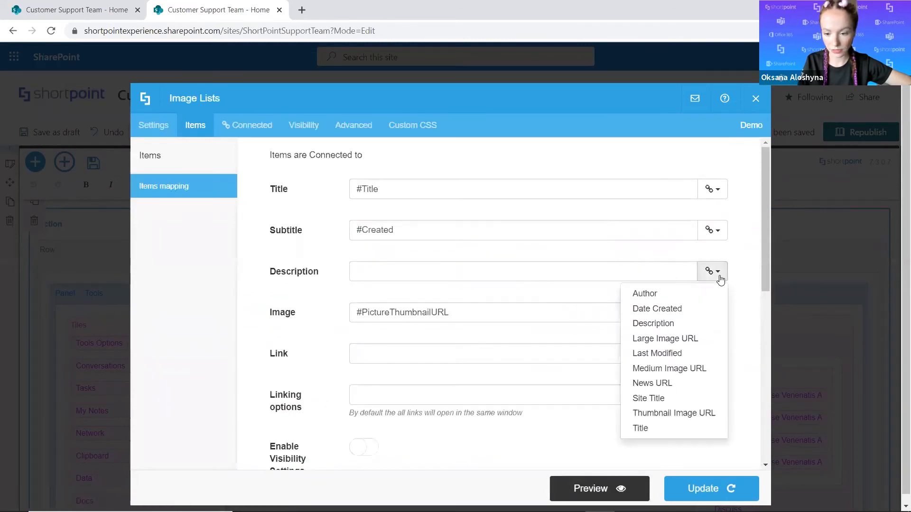
pyautogui.click(685, 327)
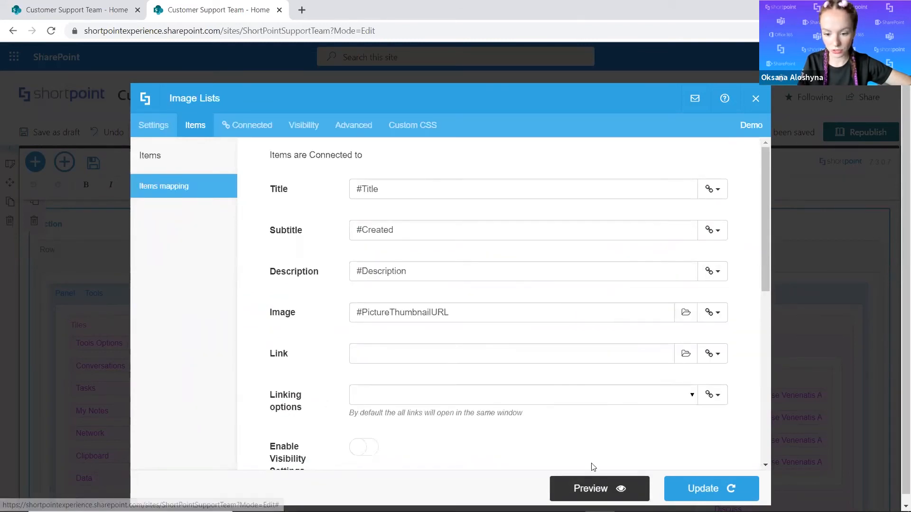
pyautogui.click(591, 488)
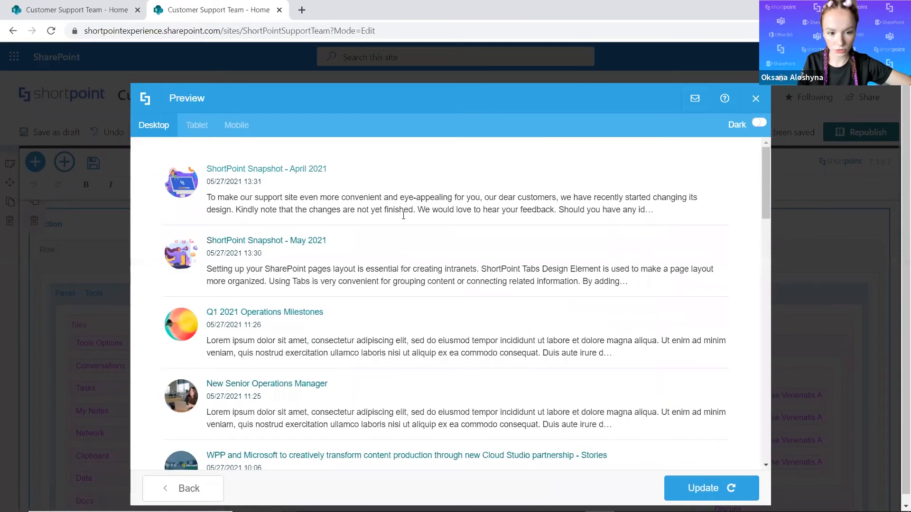
pyautogui.scroll(-1, 366, 304)
pyautogui.scroll(-3, 365, 304)
pyautogui.scroll(3, 284, 380)
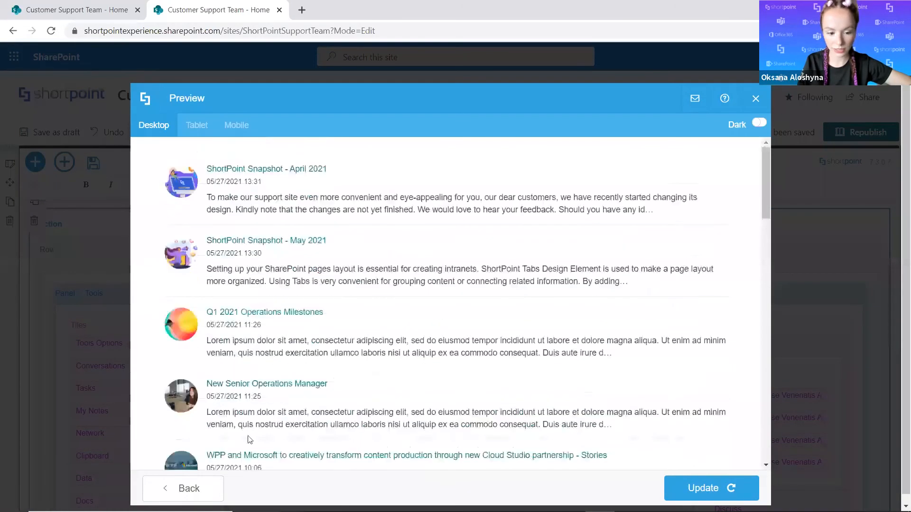
pyautogui.click(209, 488)
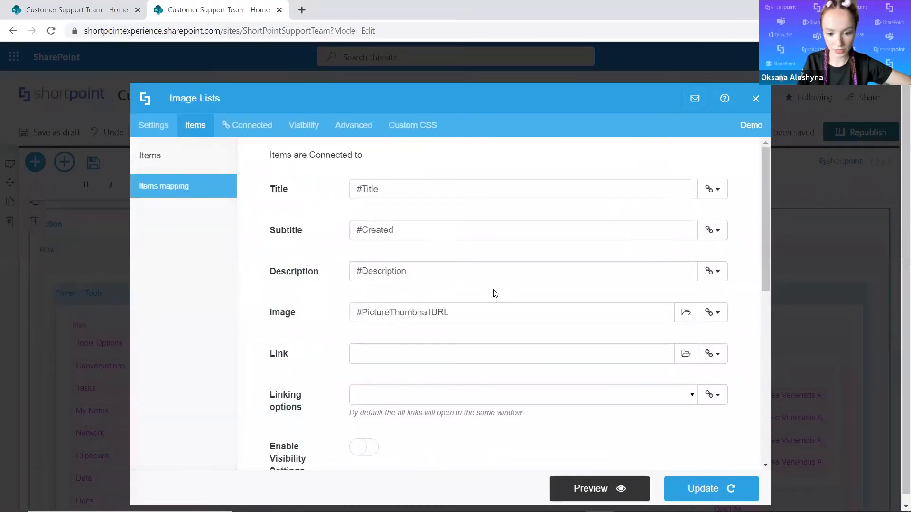
# Map the items' Link field to News URL, check the preview and update the image list.
pyautogui.scroll(-2, 560, 285)
pyautogui.click(714, 275)
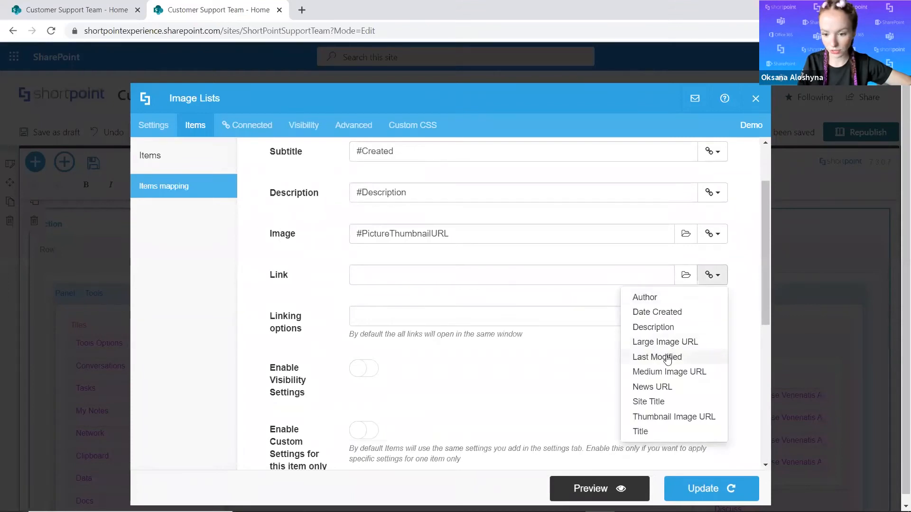
pyautogui.click(657, 388)
pyautogui.scroll(-2, 474, 340)
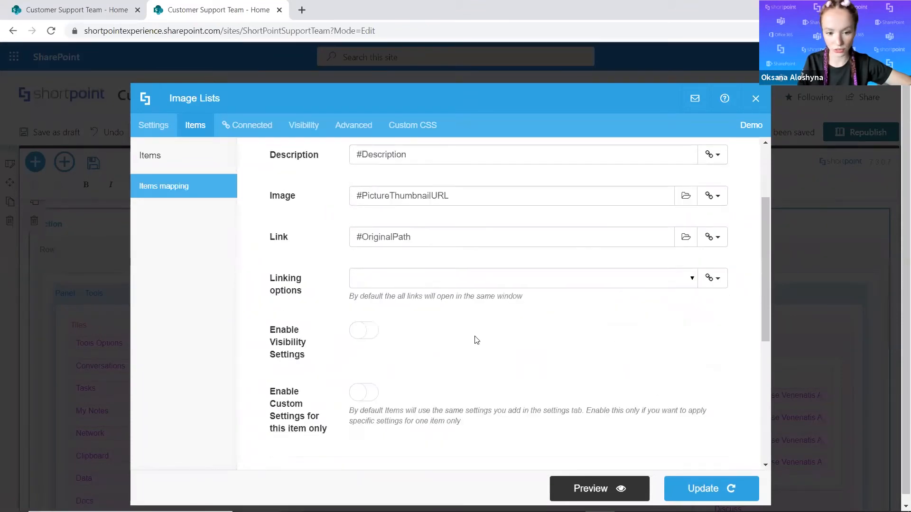
pyautogui.click(629, 489)
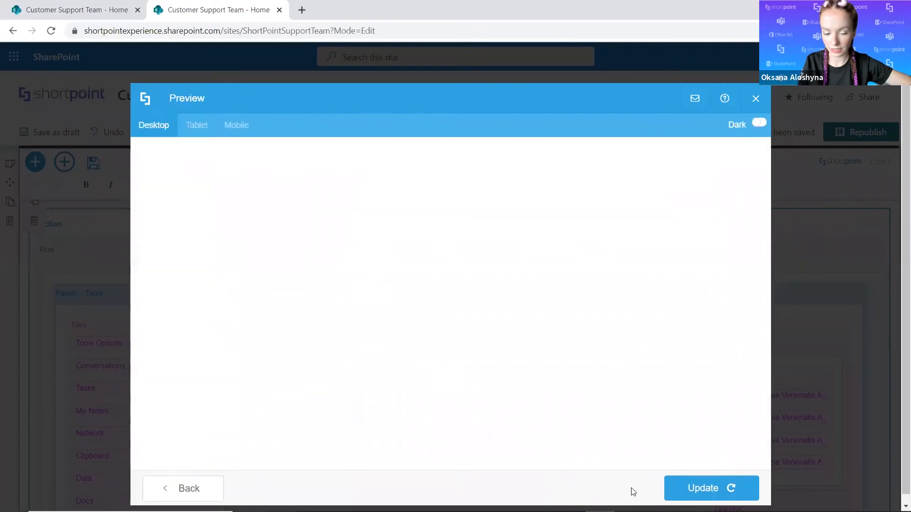
pyautogui.click(683, 489)
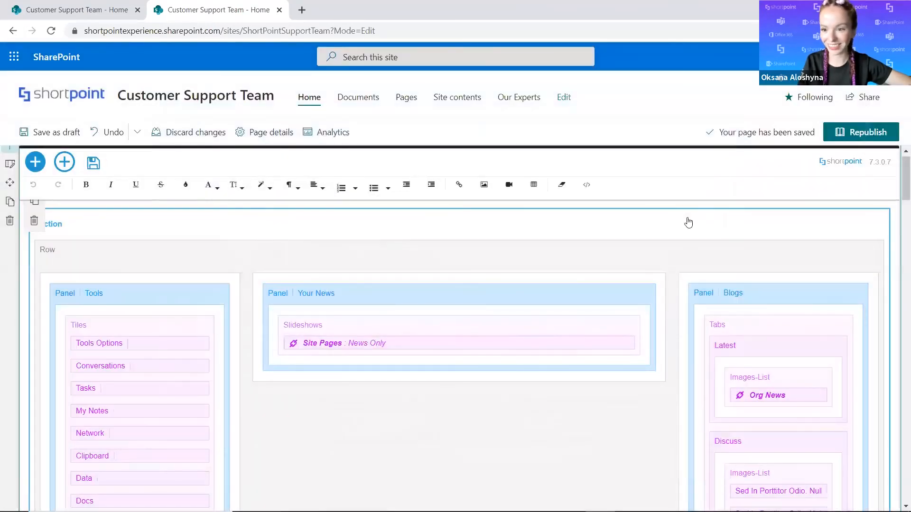
# Save the page design and look through the news items in the Blogs panel's Latest tab.
pyautogui.click(92, 164)
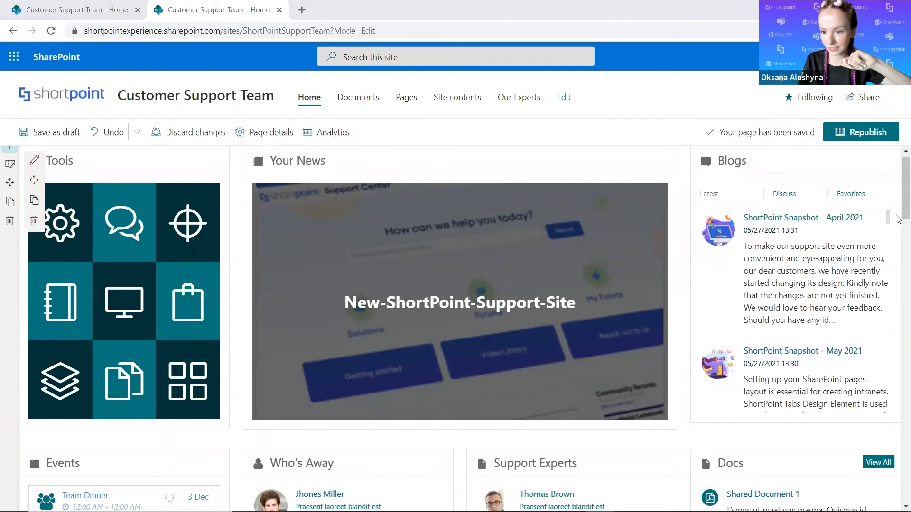
pyautogui.scroll(-2, 898, 202)
pyautogui.scroll(2, 878, 252)
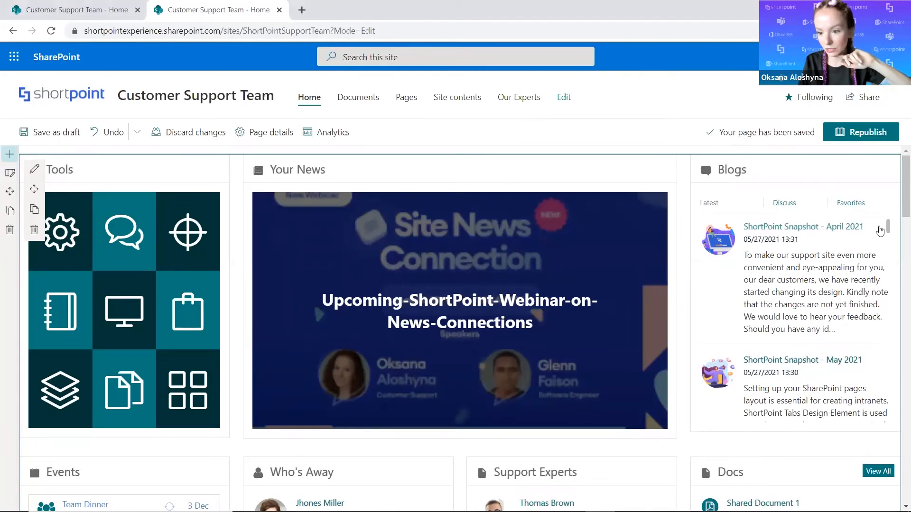
pyautogui.scroll(-3, 888, 232)
pyautogui.scroll(-7, 888, 247)
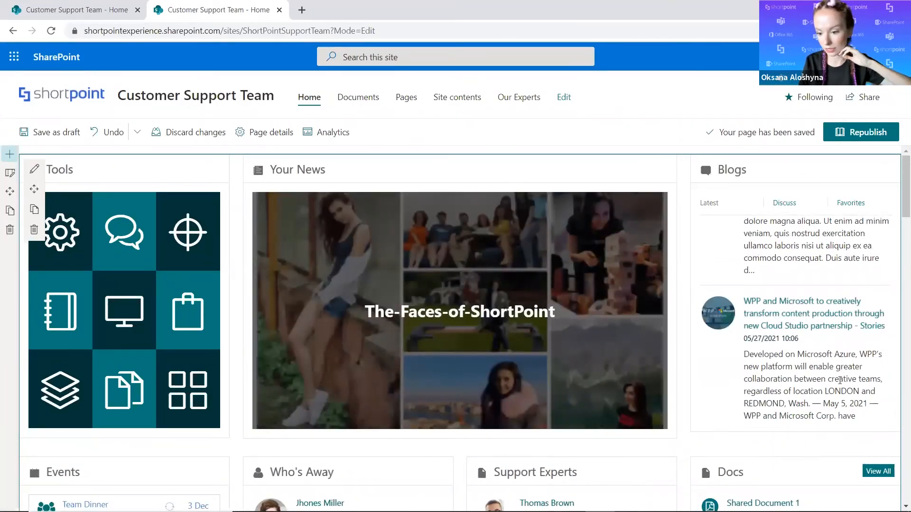
pyautogui.scroll(3, 850, 346)
pyautogui.scroll(-6, 858, 336)
pyautogui.scroll(-10, 854, 346)
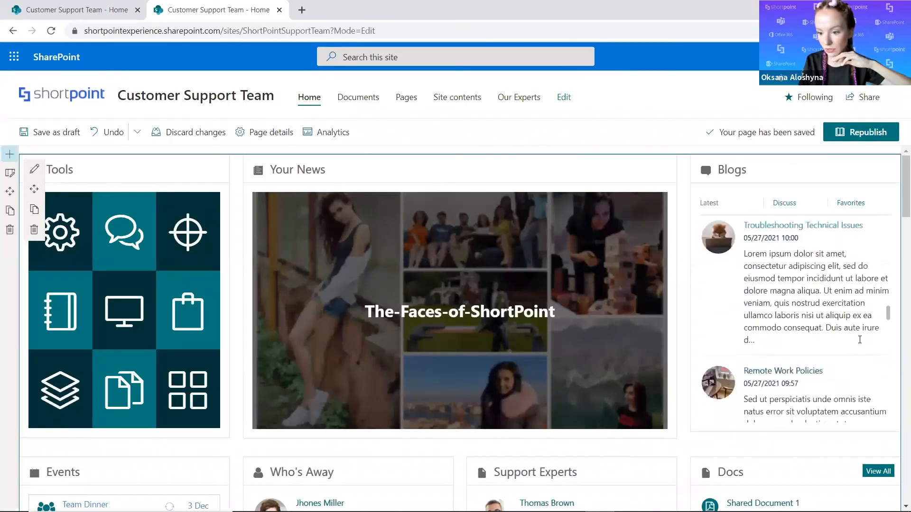
pyautogui.scroll(-10, 840, 375)
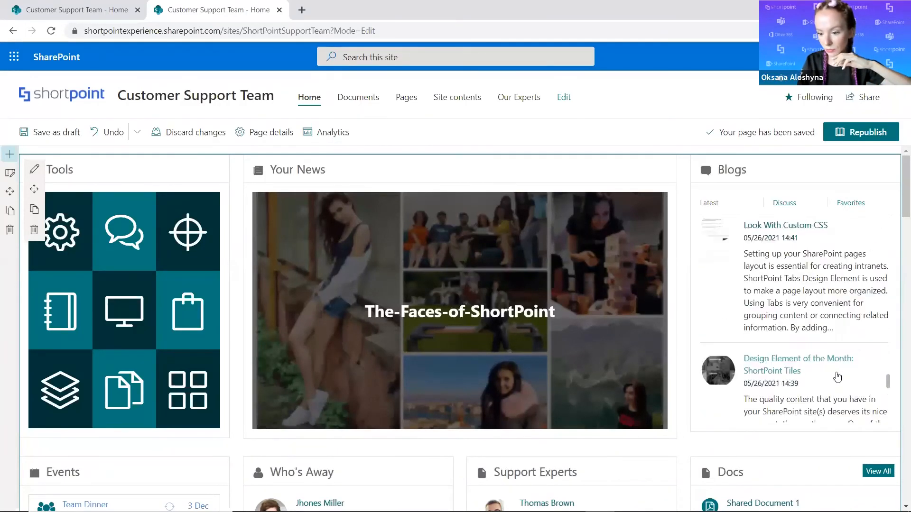
pyautogui.scroll(20, 830, 381)
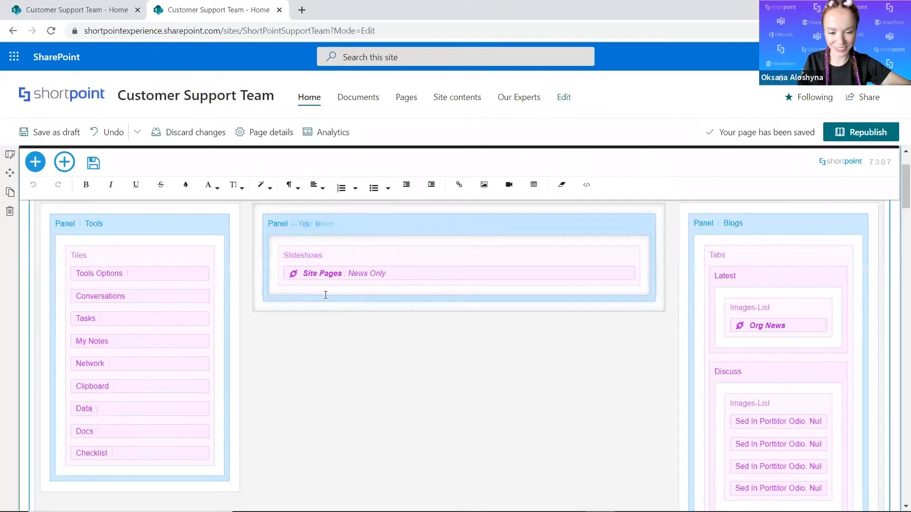
# Open the settings of the Slideshows element in the Your News panel.
pyautogui.click(345, 257)
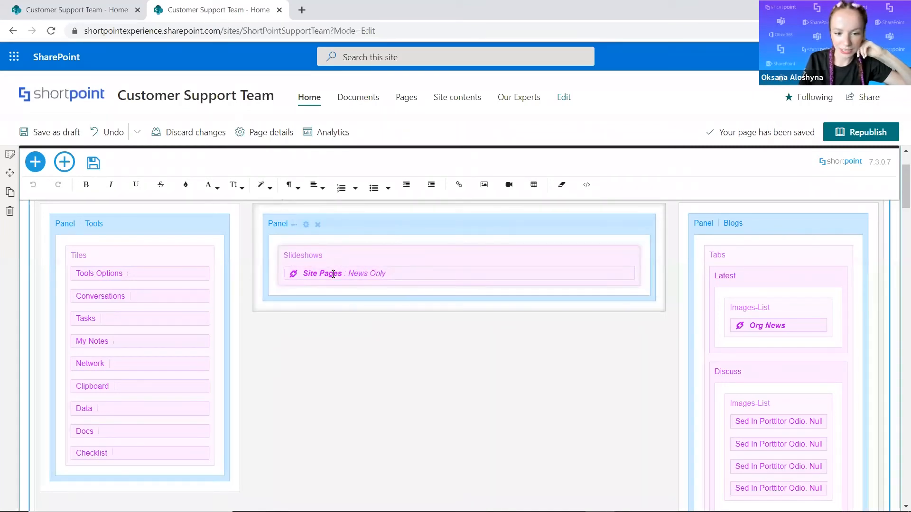
pyautogui.click(346, 257)
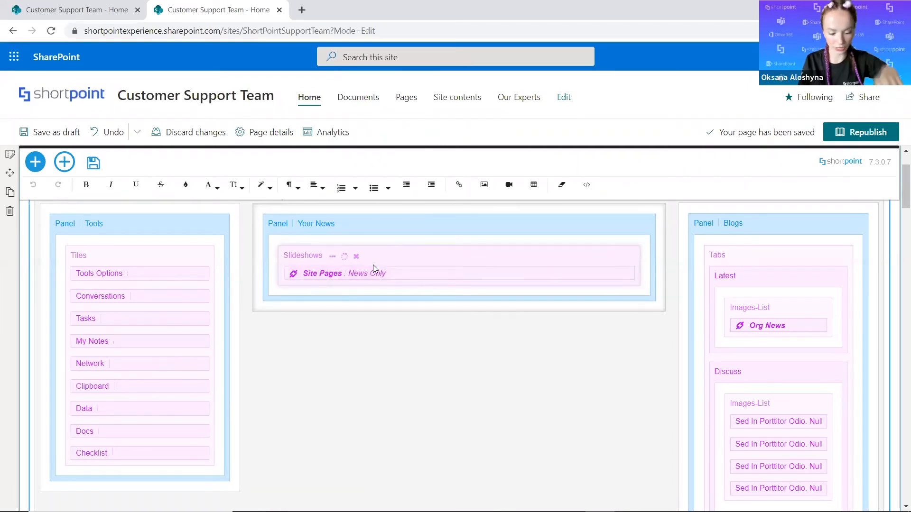
# Switch to the ShortPoint webinar slideshow and move through the slides around the Demo slide.
pyautogui.hotkey('alt', 'Tab')
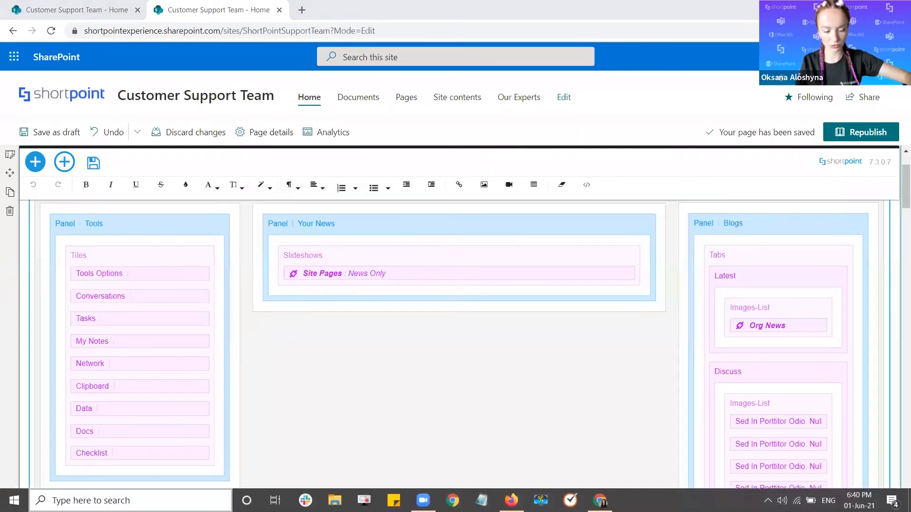
pyautogui.hotkey('alt', 'Tab')
pyautogui.hotkey('alt', 'Tab')
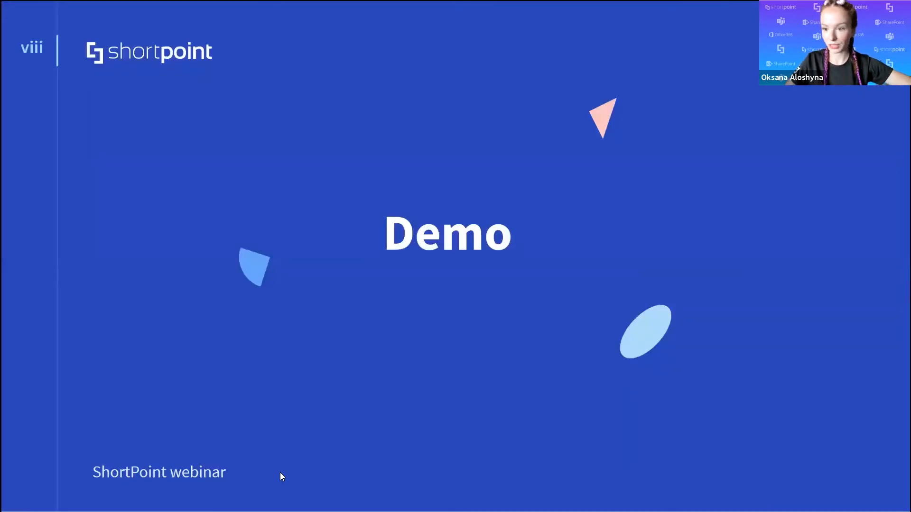
pyautogui.press('Left')
pyautogui.press('Right')
pyautogui.press('Right')
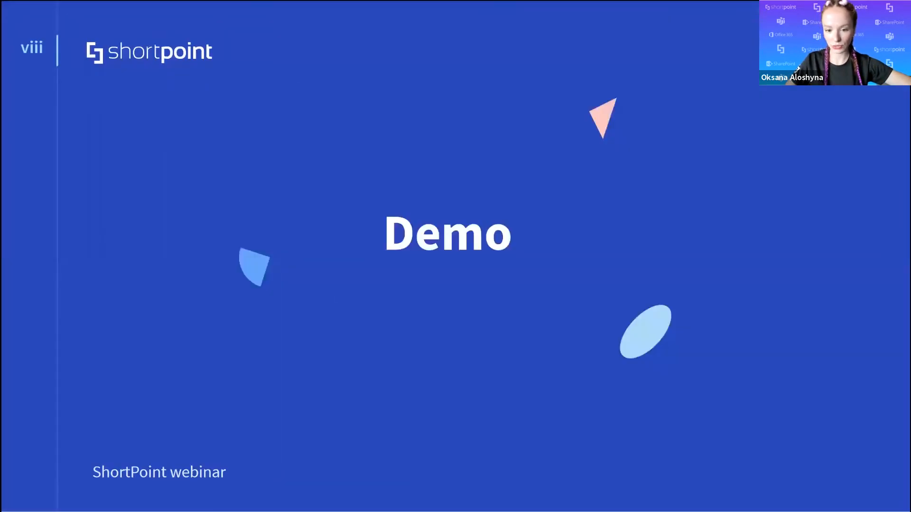
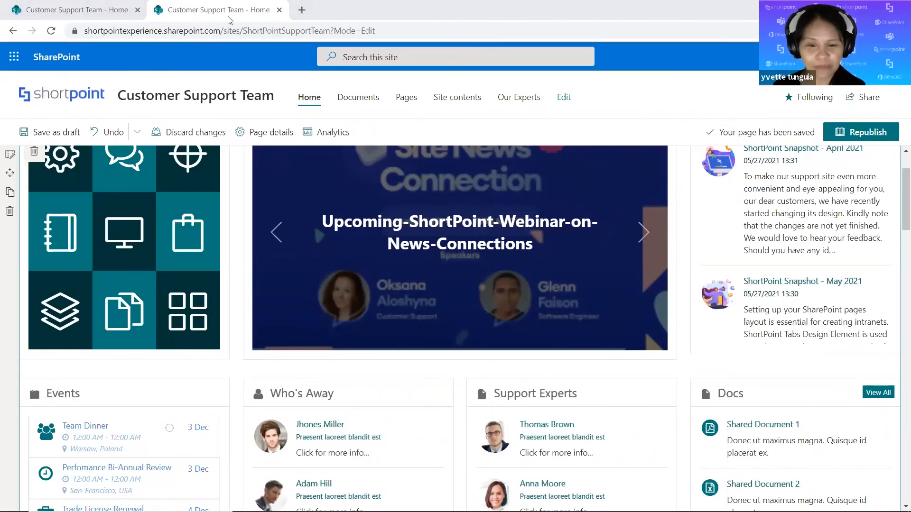
# Reload the Customer Support Team home page in edit mode.
pyautogui.rightClick(239, 11)
pyautogui.click(256, 95)
pyautogui.click(280, 10)
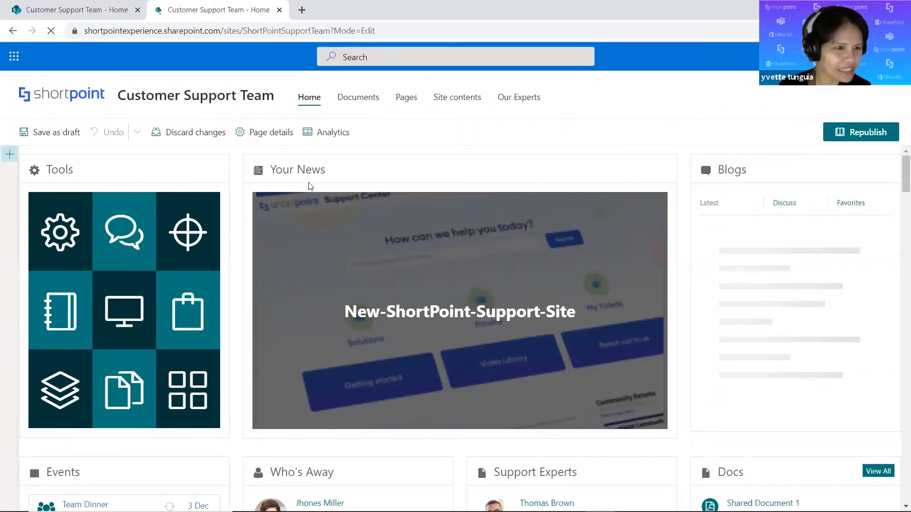
# Edit the ShortPoint web part and open the settings of the Slideshows element in the Your News panel.
pyautogui.click(267, 195)
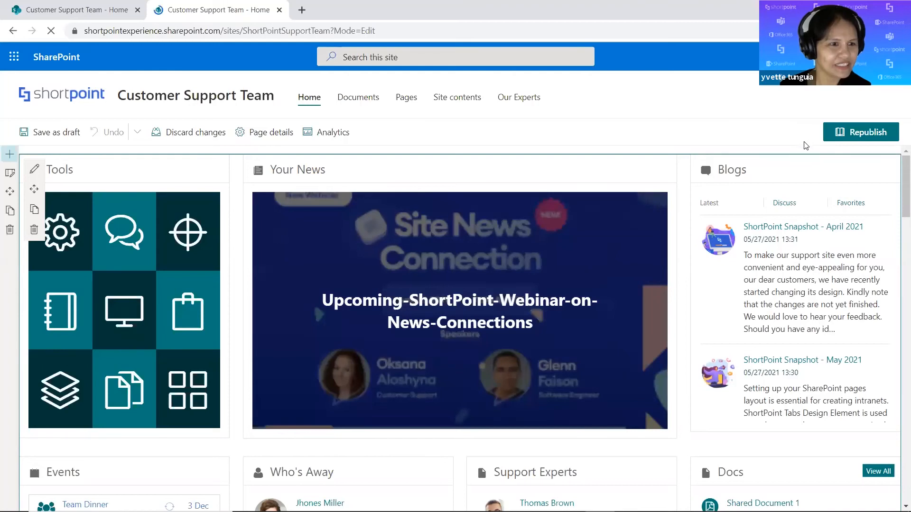
pyautogui.click(36, 172)
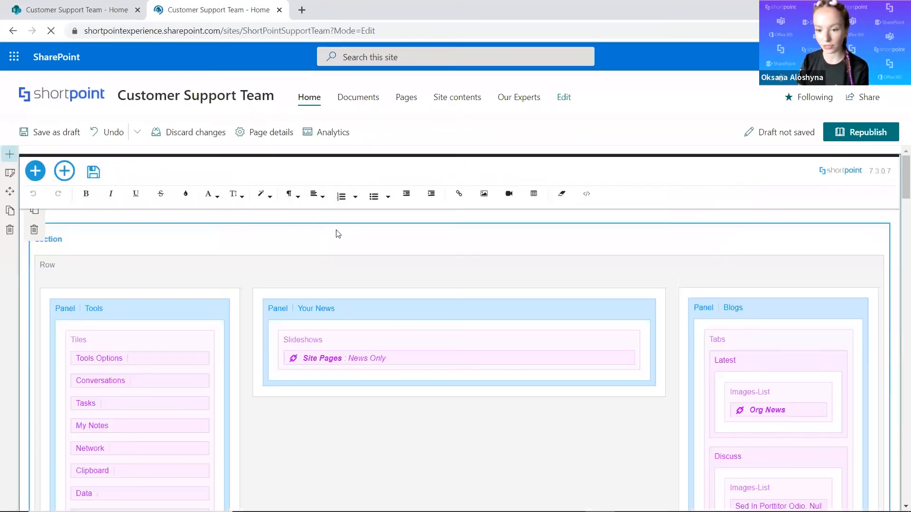
pyautogui.scroll(-2, 335, 256)
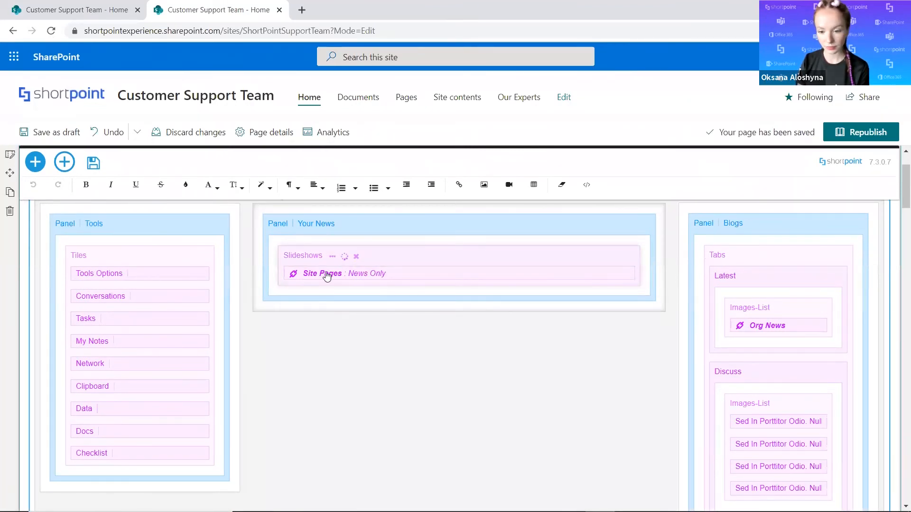
pyautogui.click(487, 246)
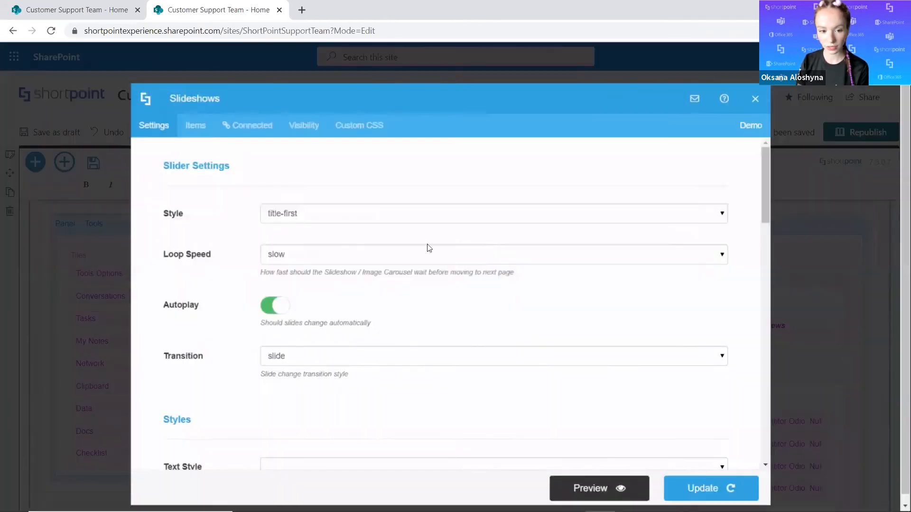
# Disconnect the slideshow from the current site's Site Pages library and return to the available connection types.
pyautogui.click(265, 131)
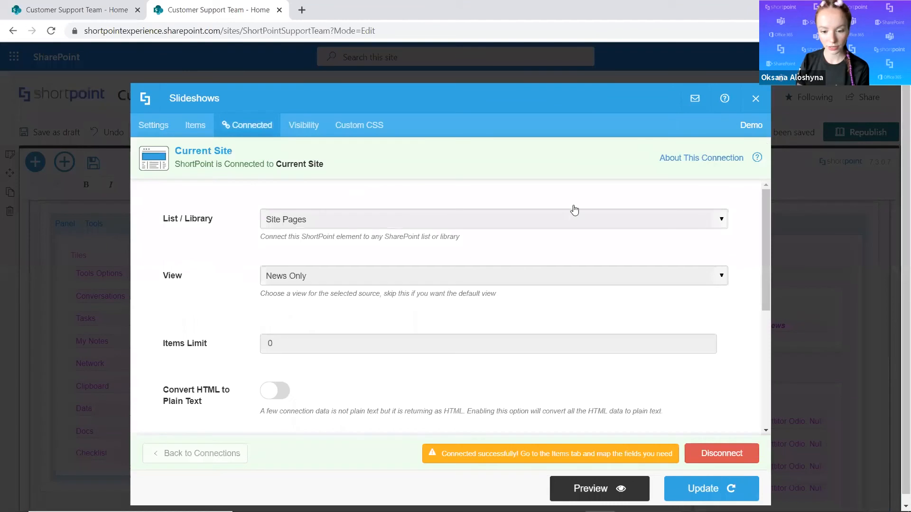
pyautogui.click(707, 453)
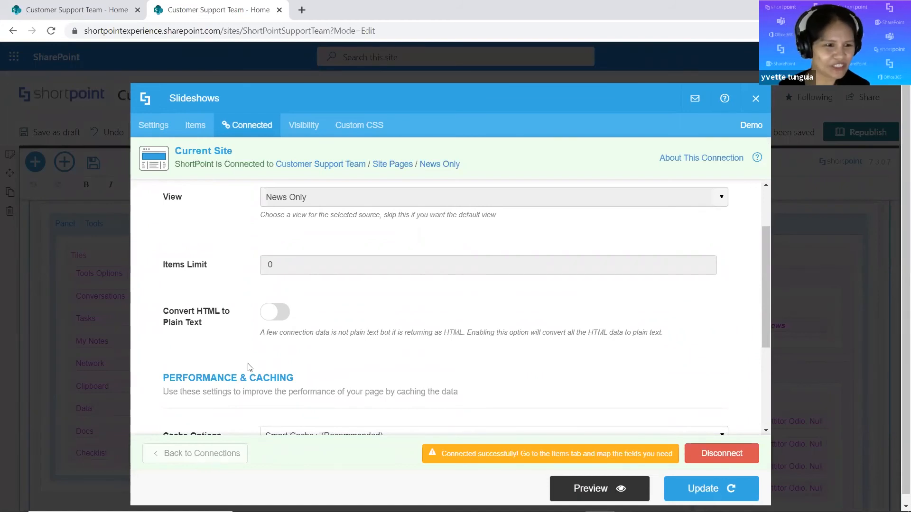
pyautogui.click(709, 457)
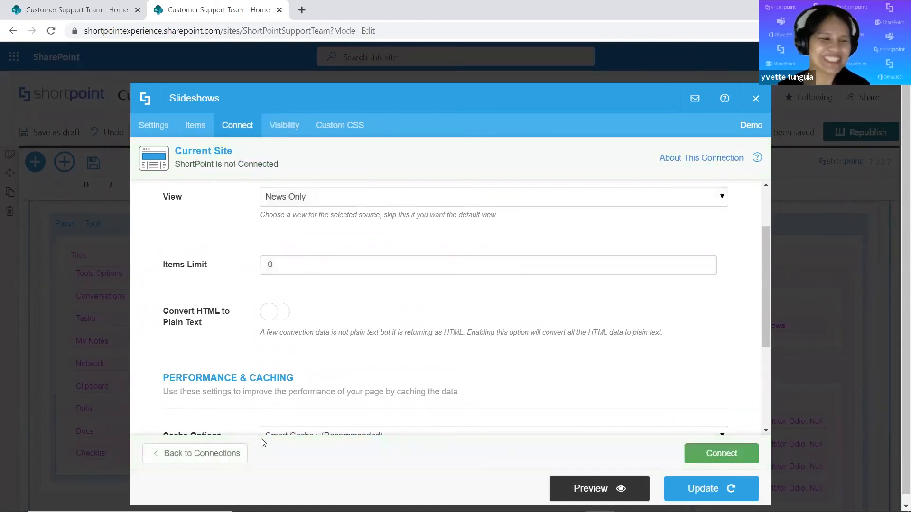
pyautogui.click(223, 454)
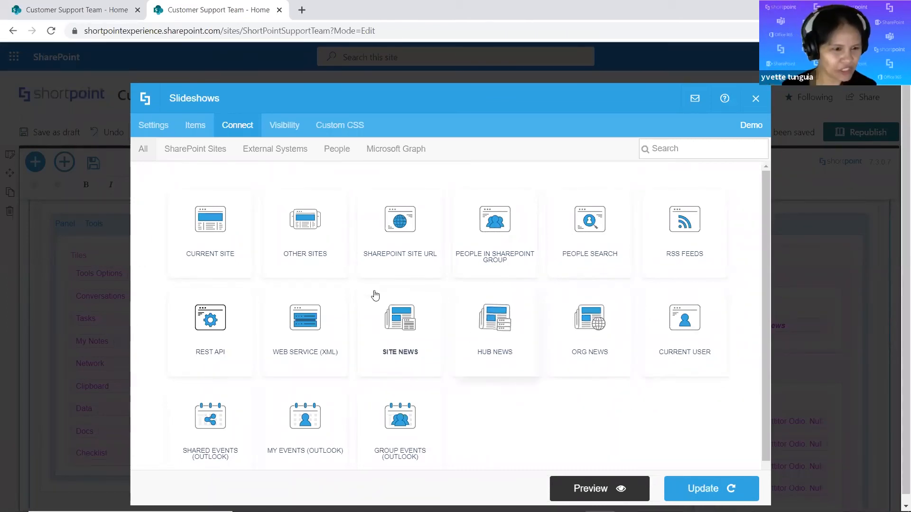
# Look through the lists and libraries offered by the Current Site connection, leaving it without connecting.
pyautogui.click(227, 254)
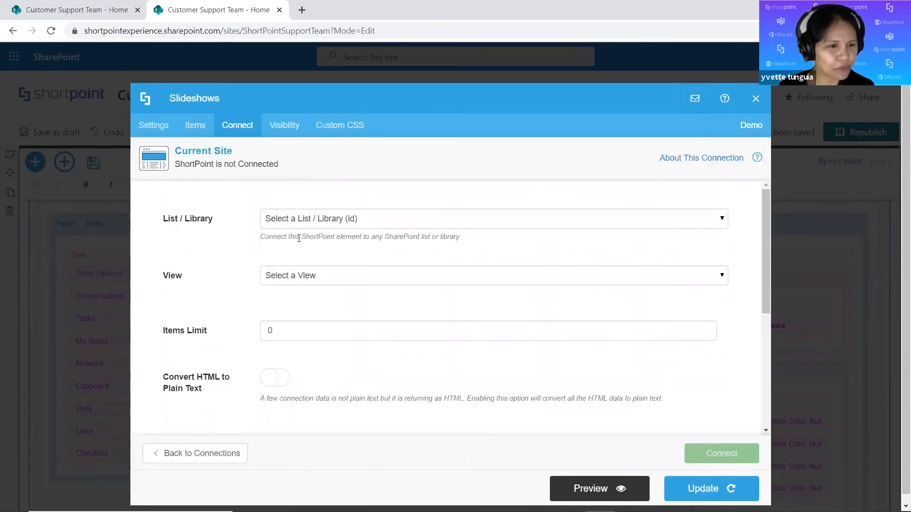
pyautogui.click(333, 223)
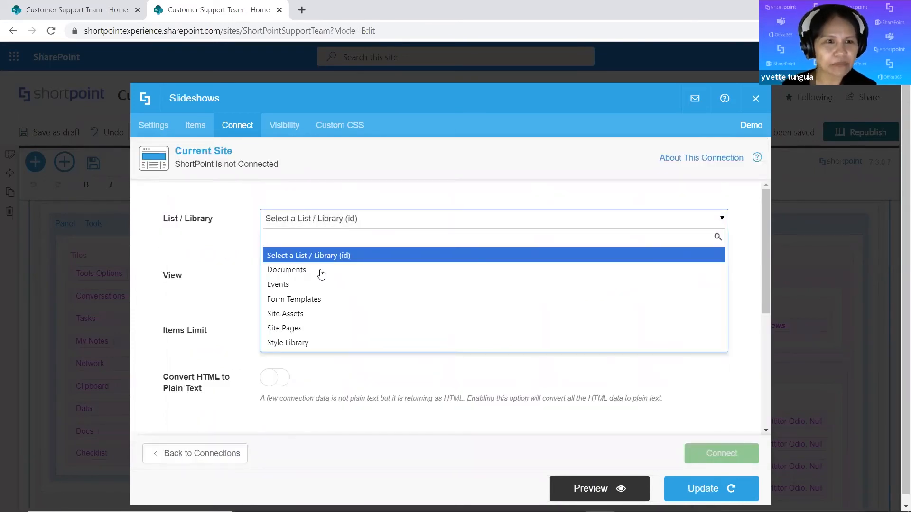
pyautogui.click(161, 449)
pyautogui.click(166, 448)
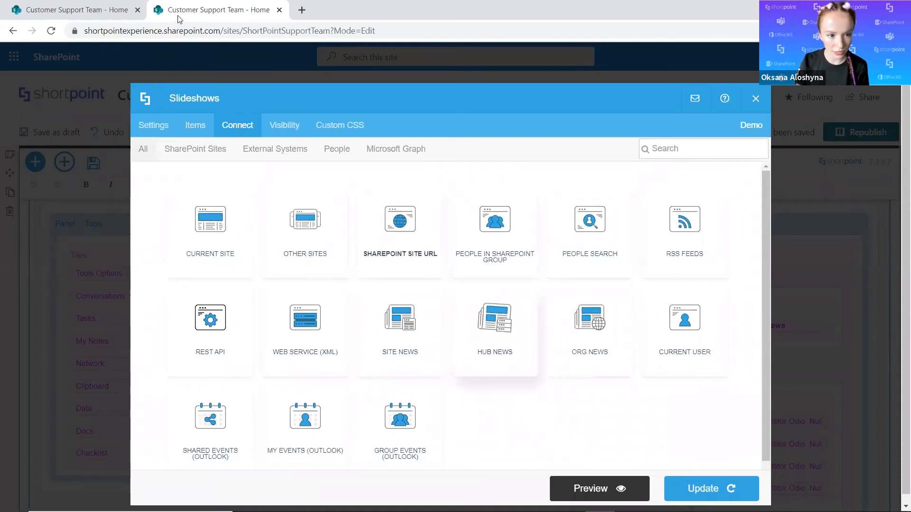
# Review the slideshow's general settings, from slider style and text options to size, performance and image placement.
pyautogui.click(146, 126)
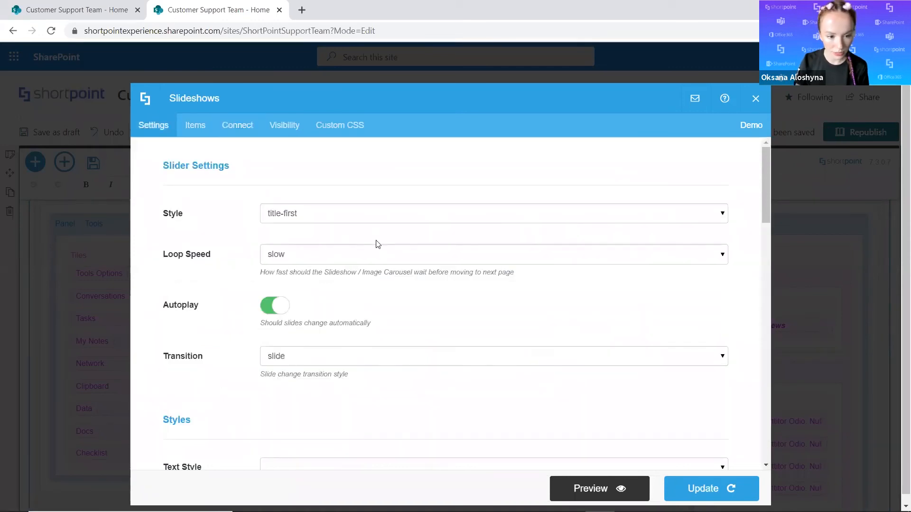
pyautogui.scroll(-1, 370, 248)
pyautogui.scroll(-8, 370, 248)
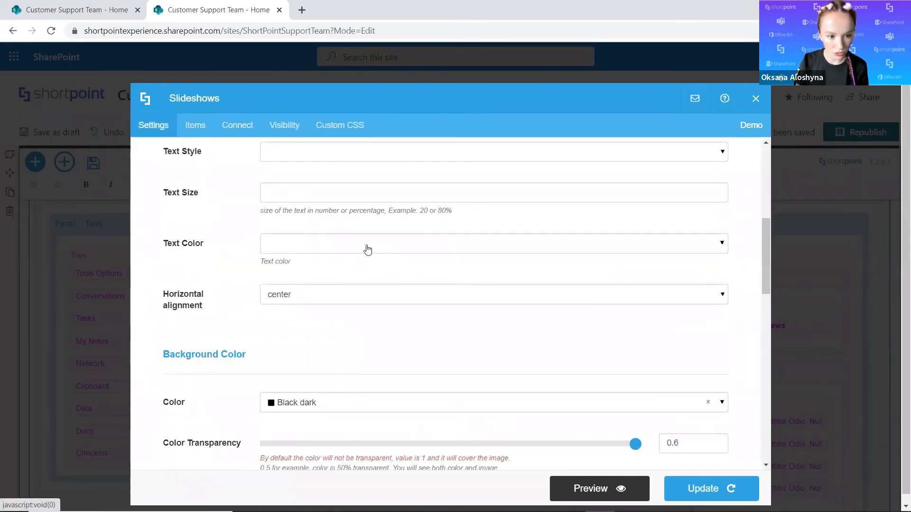
pyautogui.scroll(-5, 368, 249)
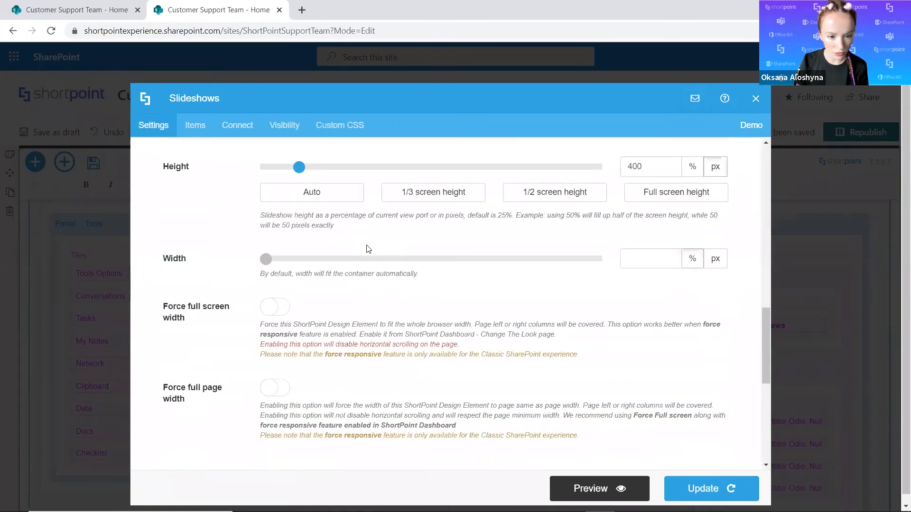
pyautogui.scroll(-7, 368, 248)
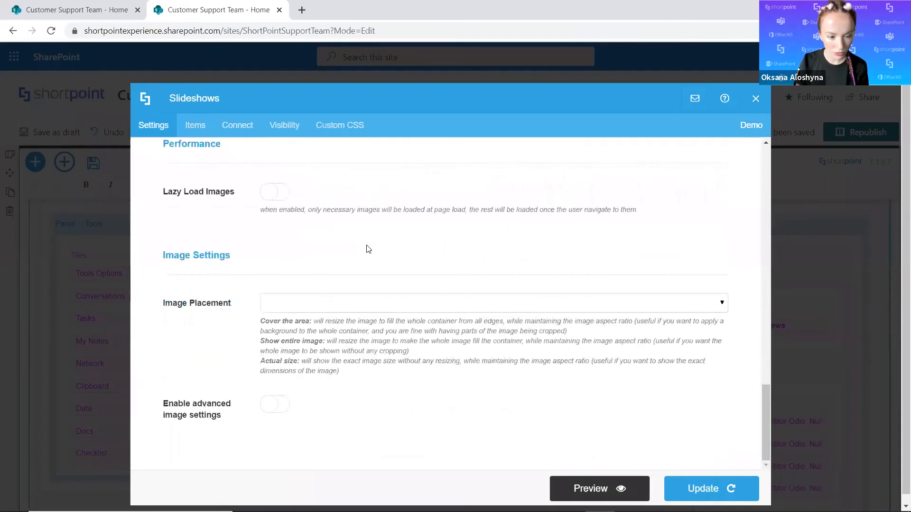
pyautogui.scroll(7, 367, 248)
pyautogui.scroll(15, 368, 248)
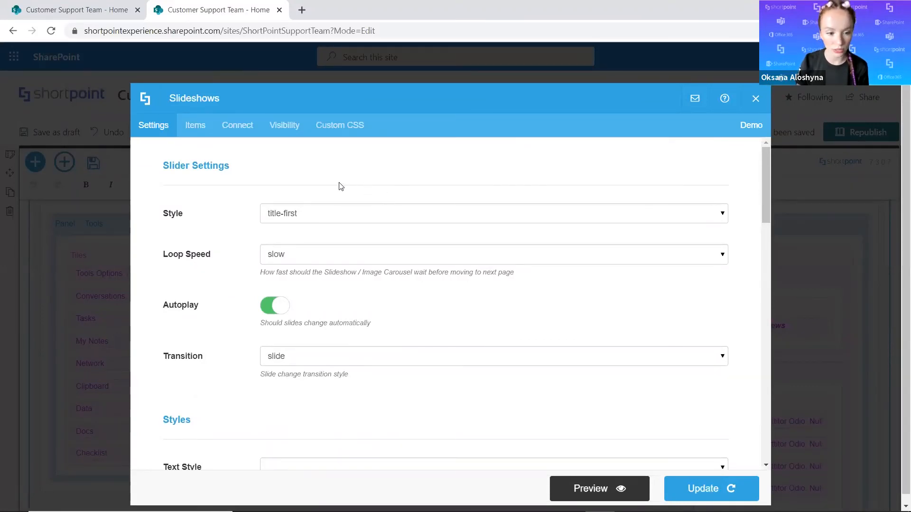
pyautogui.scroll(-2, 212, 254)
pyautogui.scroll(-1, 211, 247)
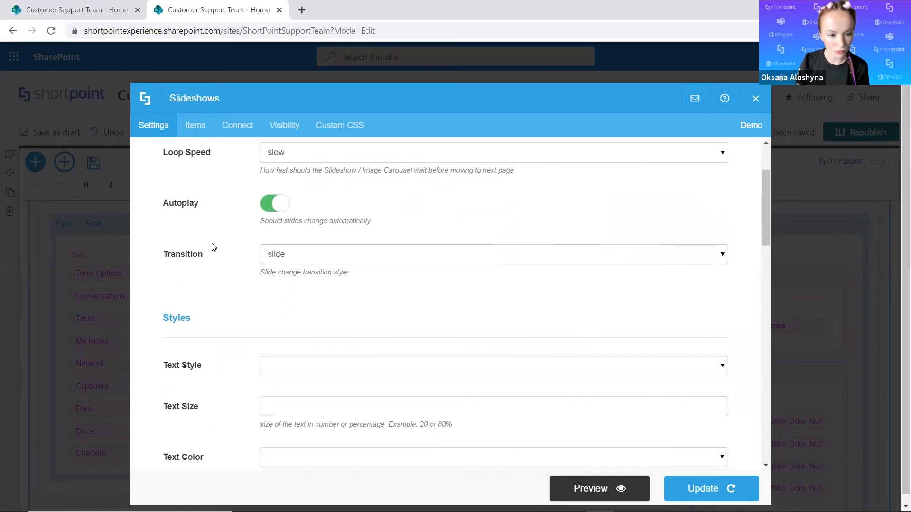
pyautogui.scroll(3, 199, 214)
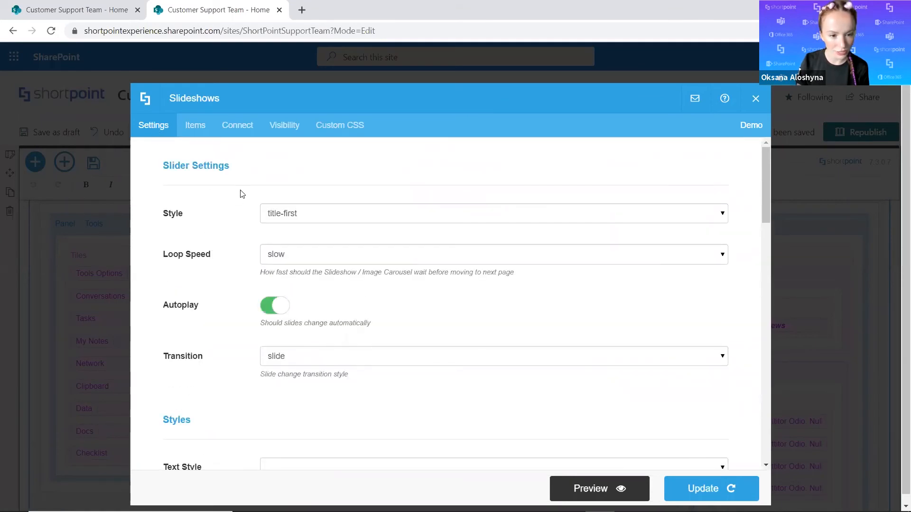
# Set the slideshow's style to default and check it in the preview.
pyautogui.click(322, 215)
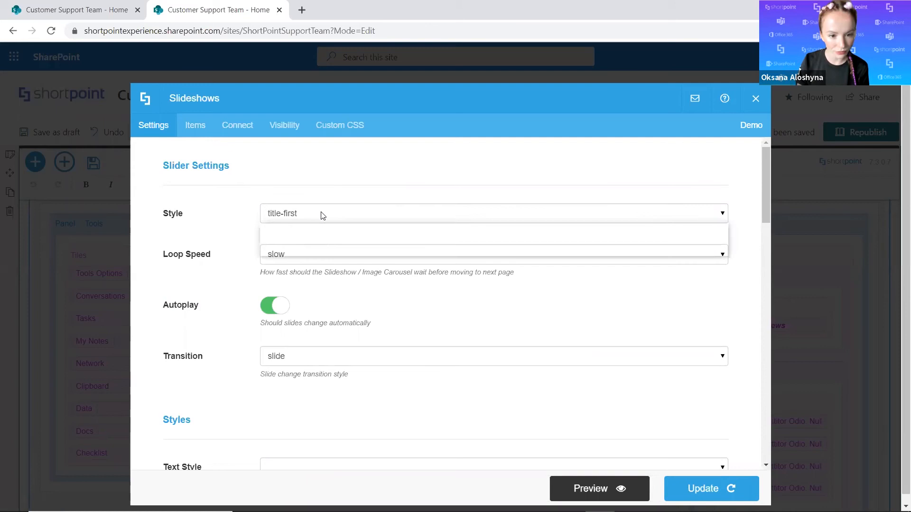
pyautogui.click(334, 239)
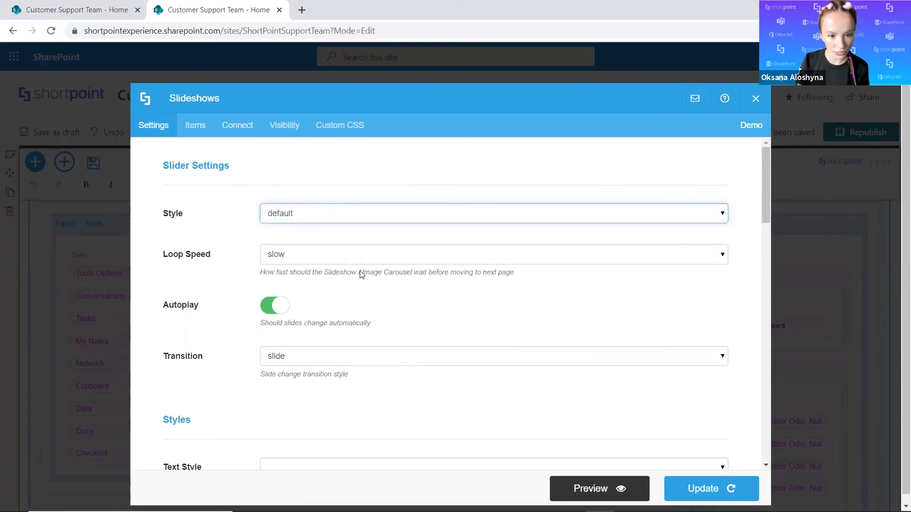
pyautogui.click(569, 489)
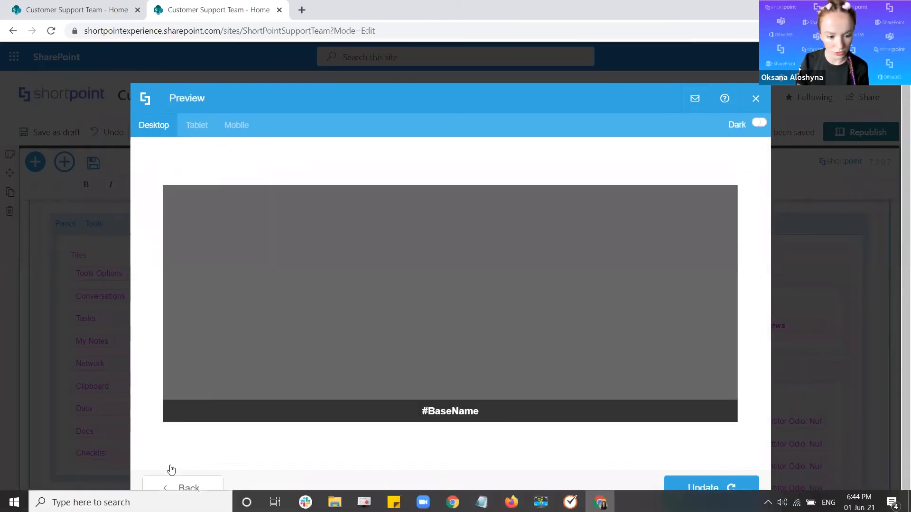
pyautogui.click(175, 480)
# Choose the Site News connection with News from Current Site Collection as source and News from Entire Site Collection (All subsites) as site.
pyautogui.click(252, 125)
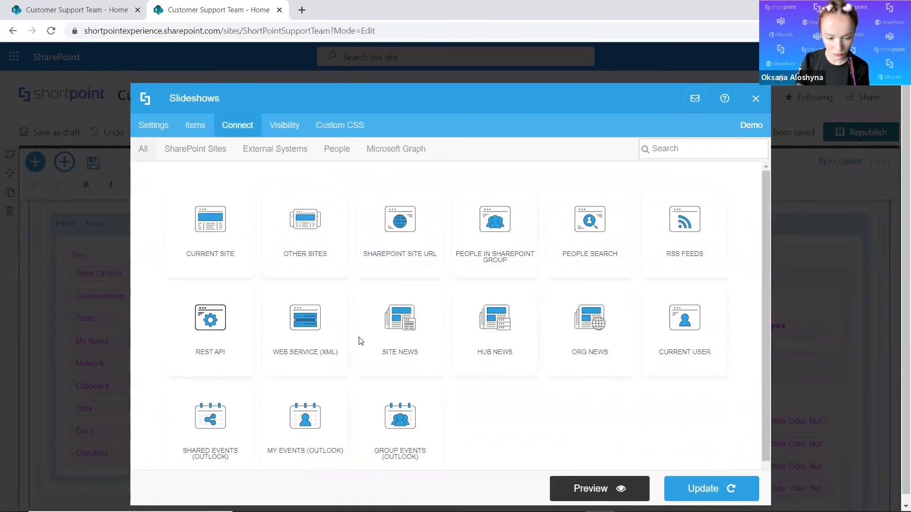
pyautogui.click(435, 306)
pyautogui.click(297, 213)
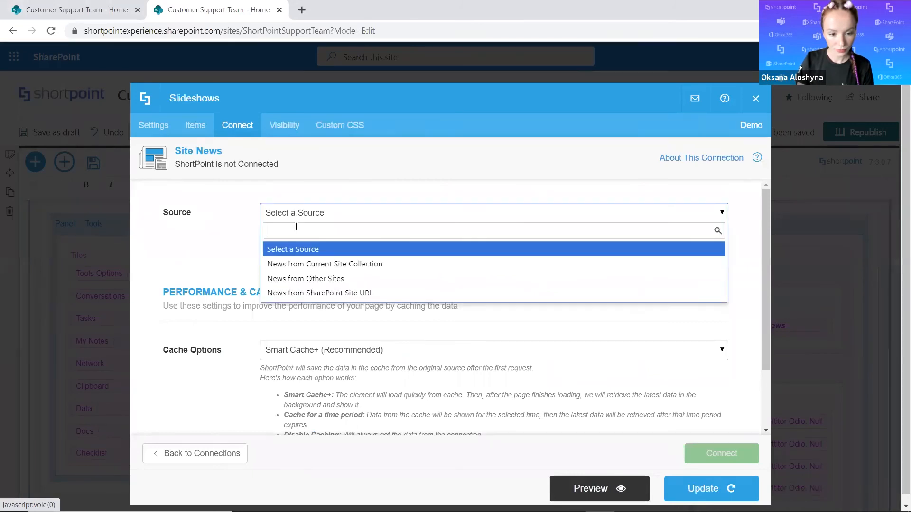
pyautogui.click(290, 264)
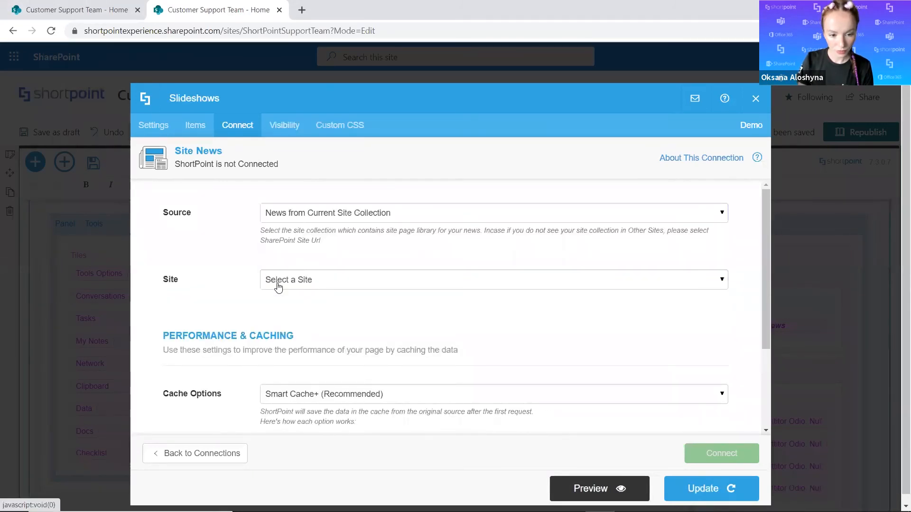
pyautogui.click(281, 286)
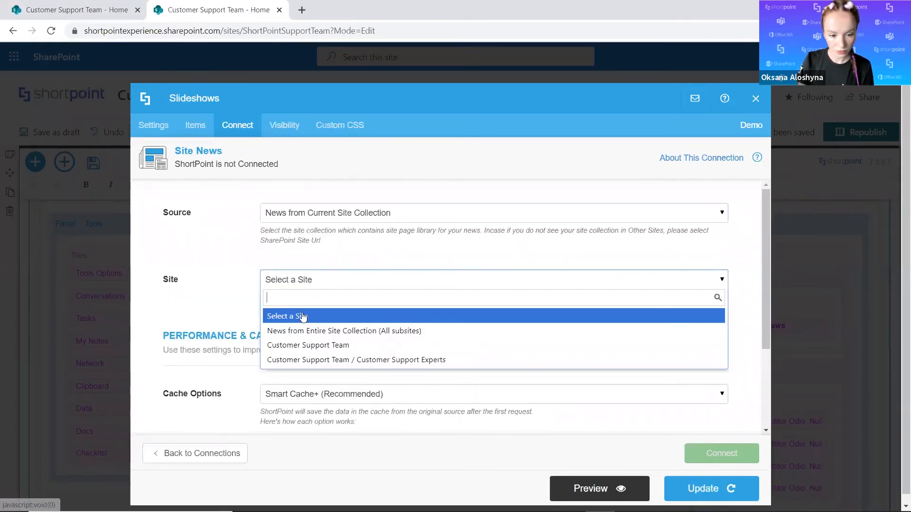
pyautogui.click(301, 337)
# Limit the Site News connection to 3 items and connect the slideshow.
pyautogui.click(585, 383)
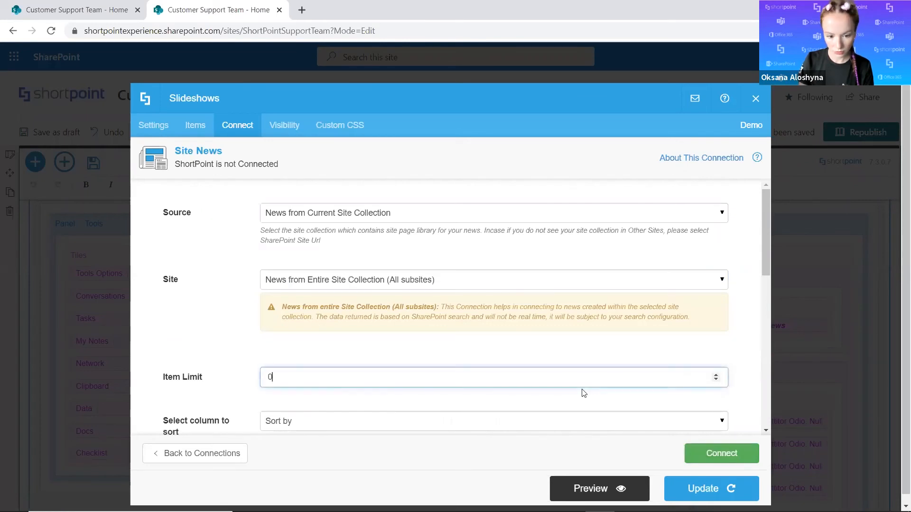
pyautogui.press('BackSpace')
pyautogui.write('3')
pyautogui.click(728, 454)
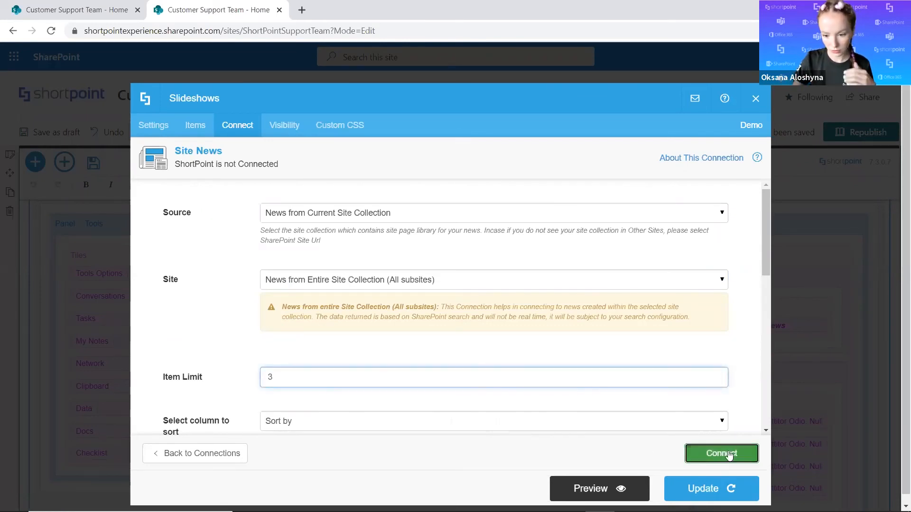
# Clear the old Image and Title values in the slideshow's items mapping.
pyautogui.click(190, 130)
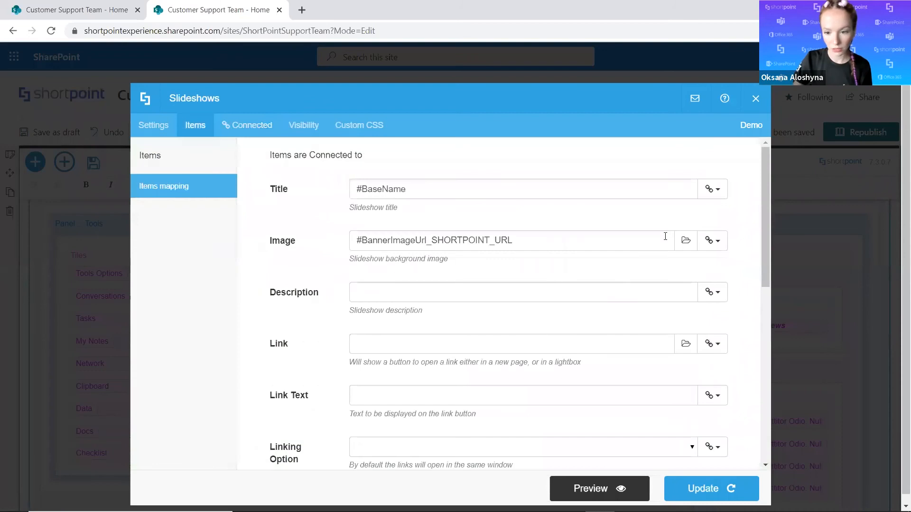
pyautogui.moveTo(528, 235); pyautogui.dragTo(312, 238)
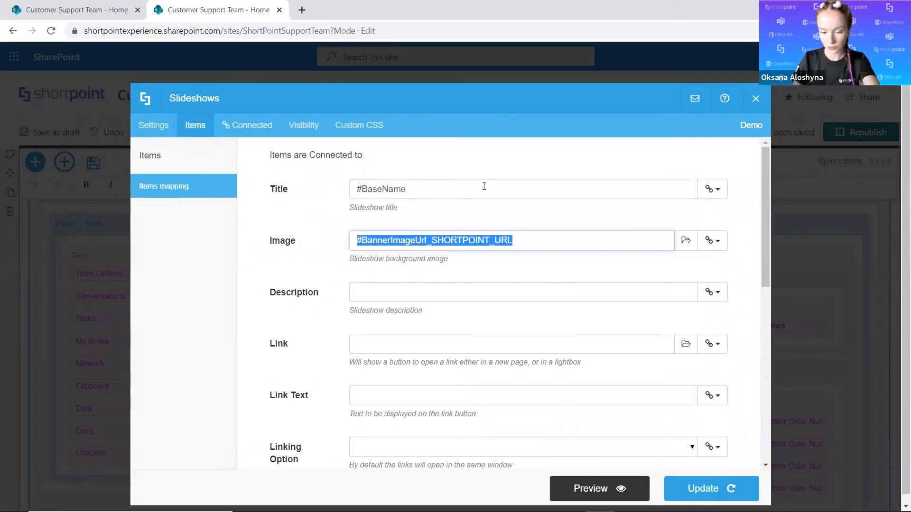
pyautogui.press('BackSpace')
pyautogui.moveTo(388, 185); pyautogui.dragTo(685, 203)
pyautogui.press('BackSpace')
# Map the slideshow's Title to Title, Image to Large Image URL and Description to Description, and check the preview.
pyautogui.click(711, 190)
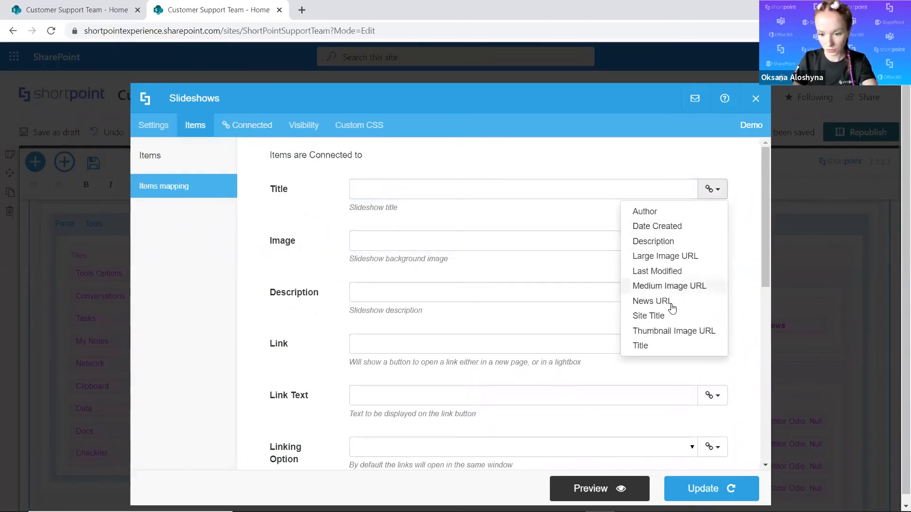
pyautogui.click(653, 345)
pyautogui.click(711, 240)
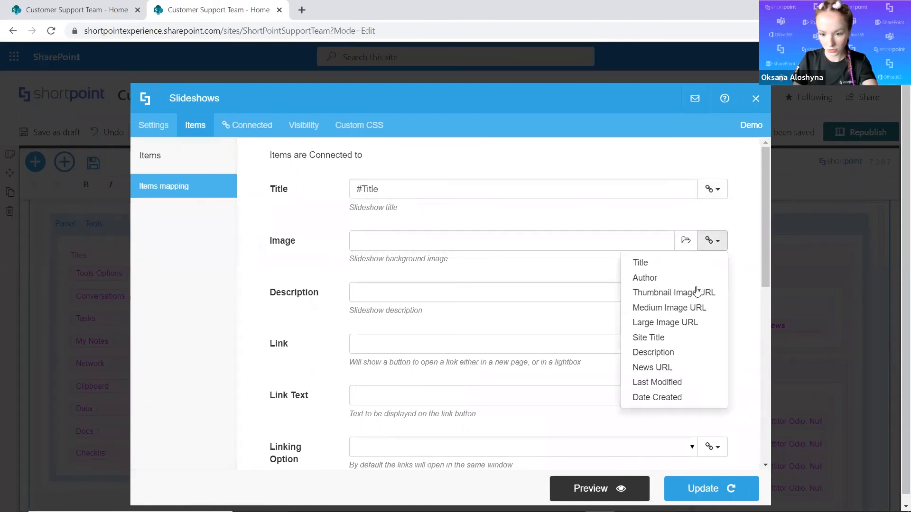
pyautogui.click(688, 321)
pyautogui.click(711, 292)
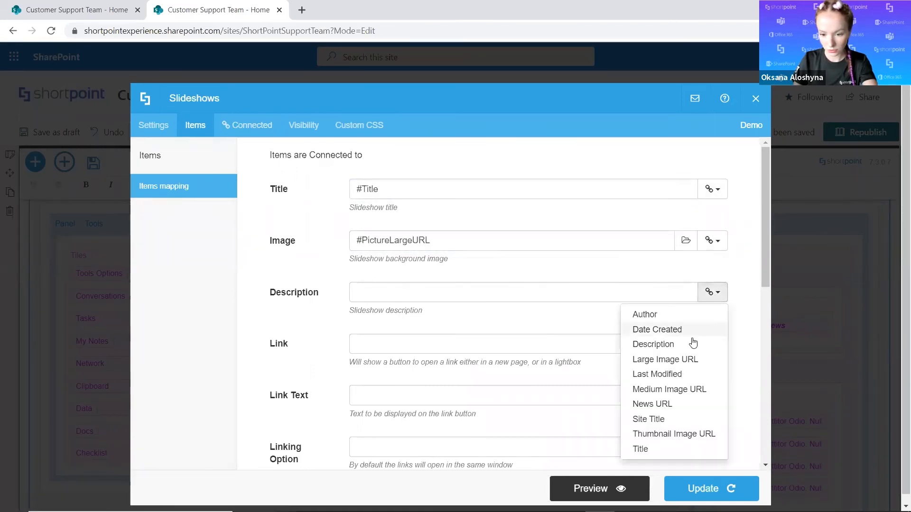
pyautogui.click(631, 346)
pyautogui.click(593, 490)
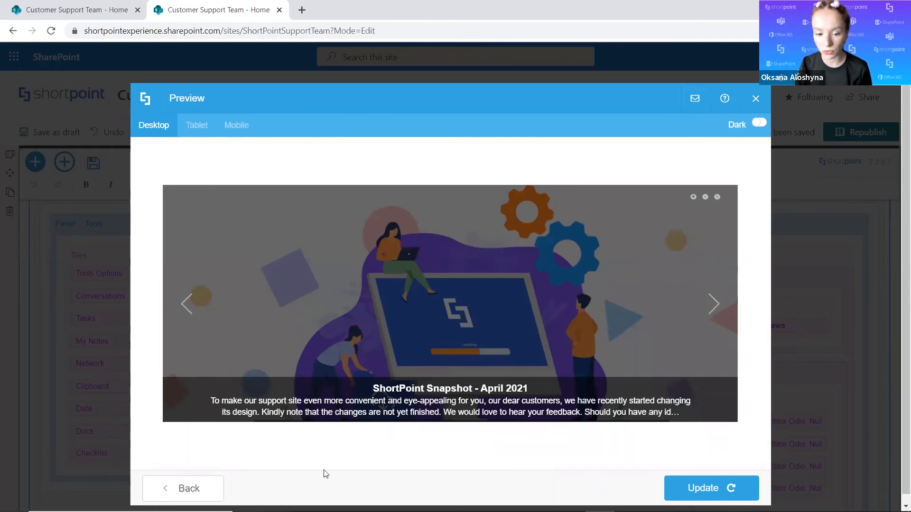
pyautogui.click(177, 487)
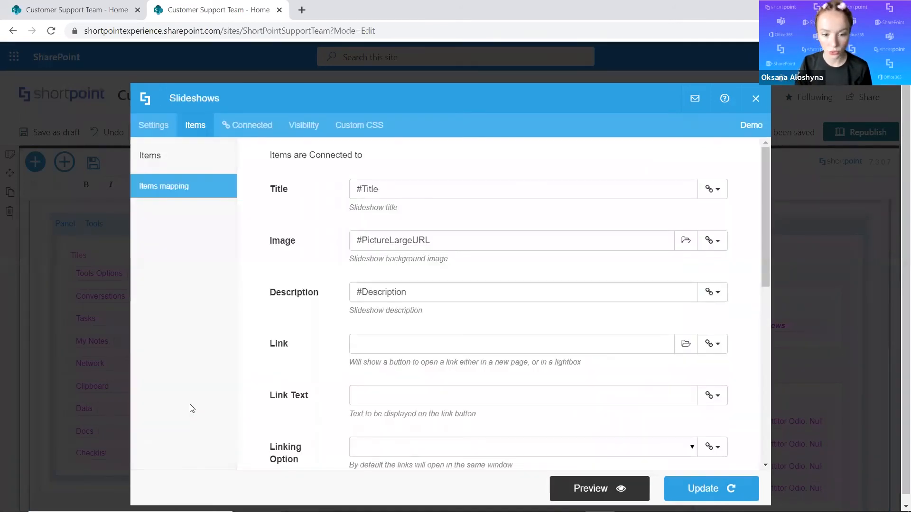
# Set the slideshow's style to title-first and preview the result.
pyautogui.click(153, 124)
pyautogui.click(305, 218)
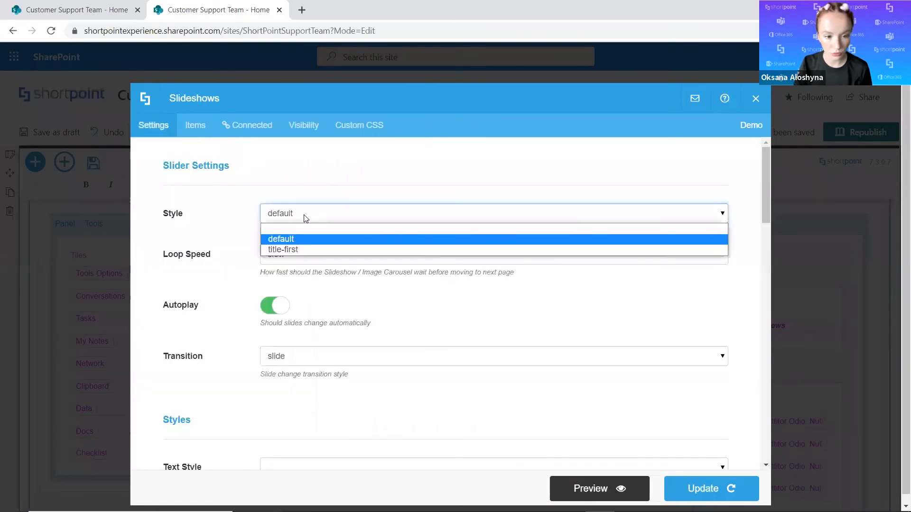
pyautogui.click(295, 250)
pyautogui.click(597, 492)
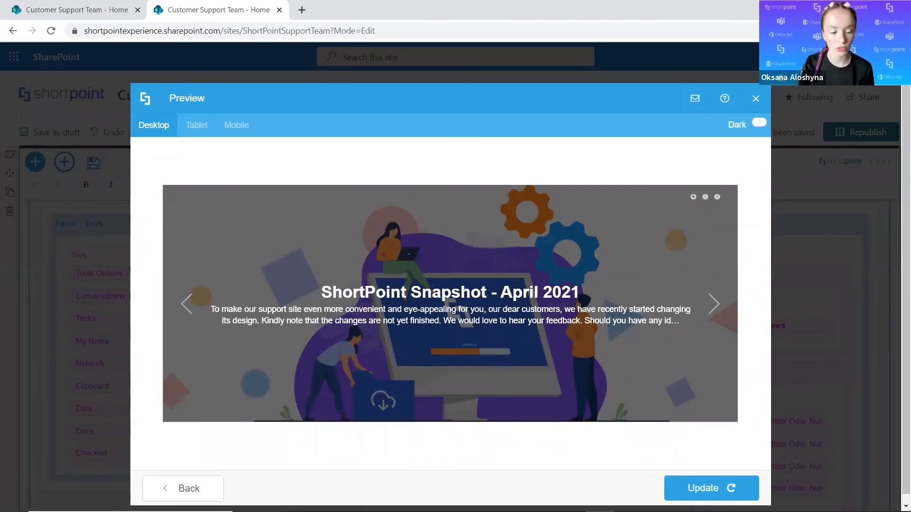
# Leave the preview, look over the slideshow's custom CSS options and return to its general settings.
pyautogui.click(188, 488)
pyautogui.click(361, 129)
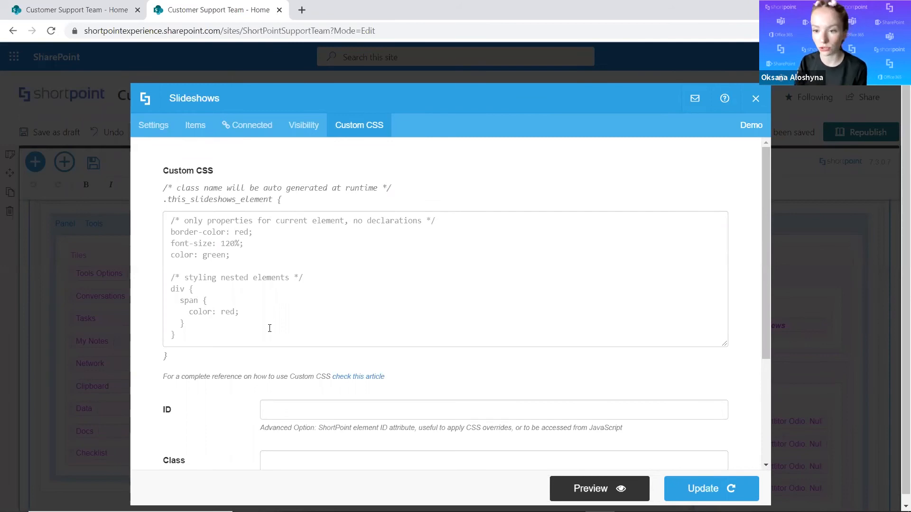
pyautogui.click(143, 135)
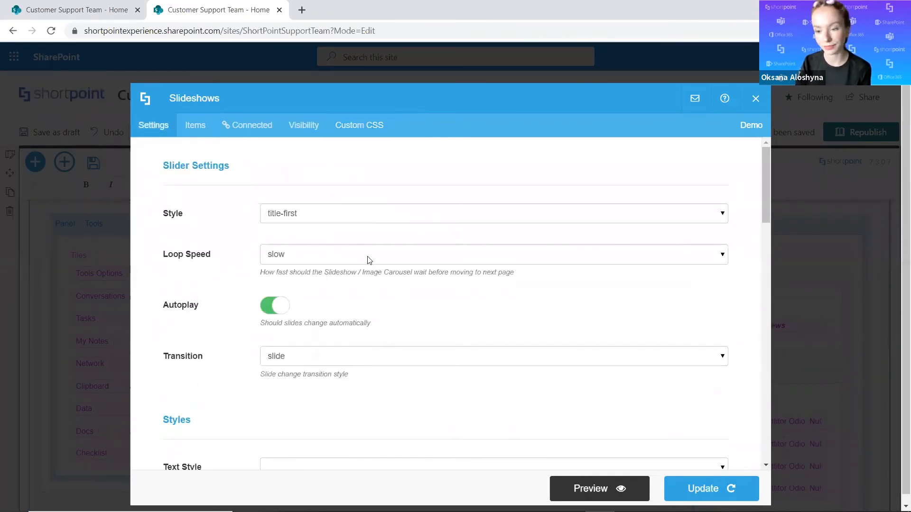
# Apply the slideshow changes, save the ShortPoint content and republish the home page.
pyautogui.click(707, 489)
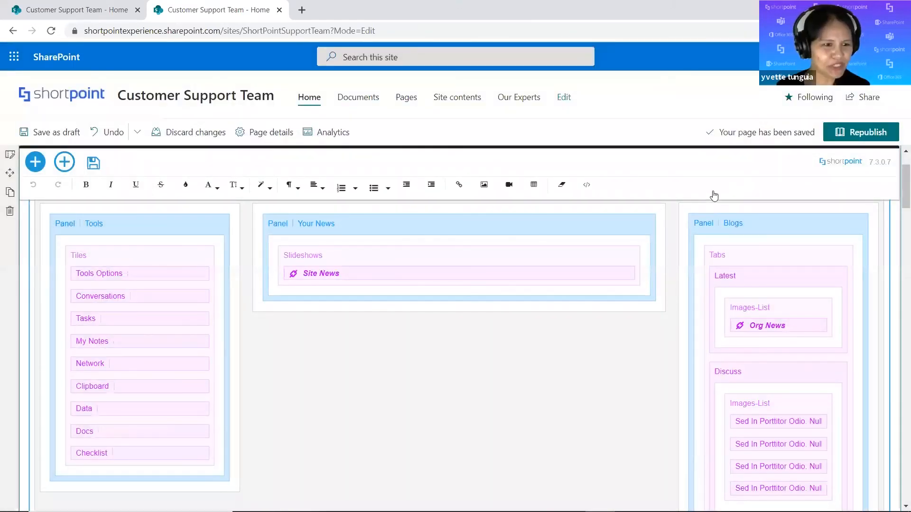
pyautogui.click(92, 163)
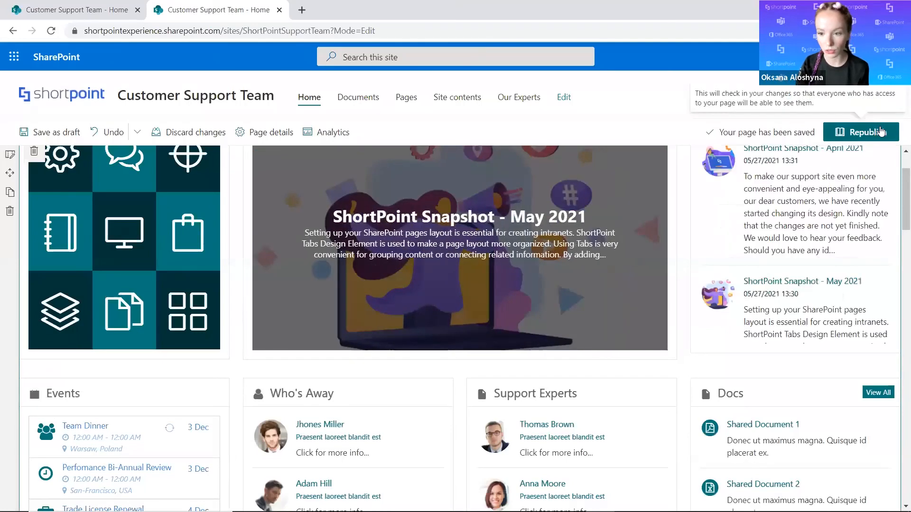
pyautogui.click(878, 131)
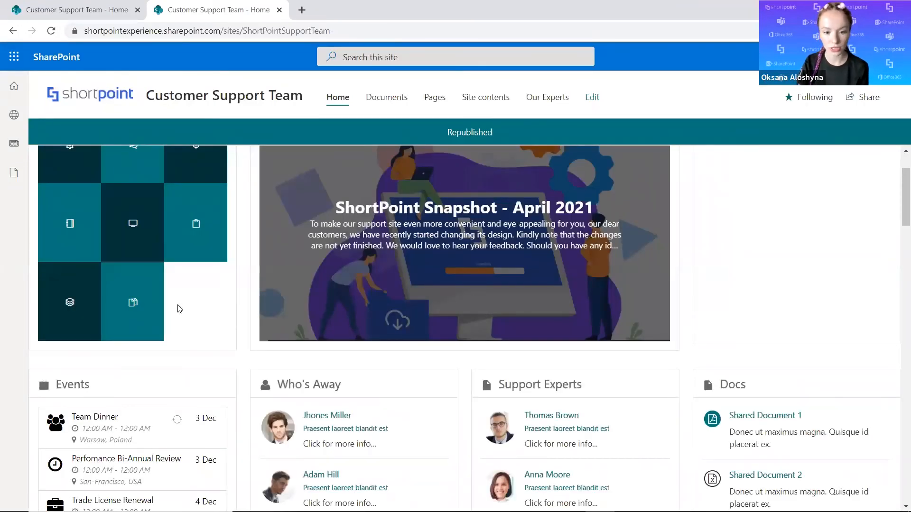
# Examine the republished Your News section and the site's My News list.
pyautogui.scroll(2, 446, 273)
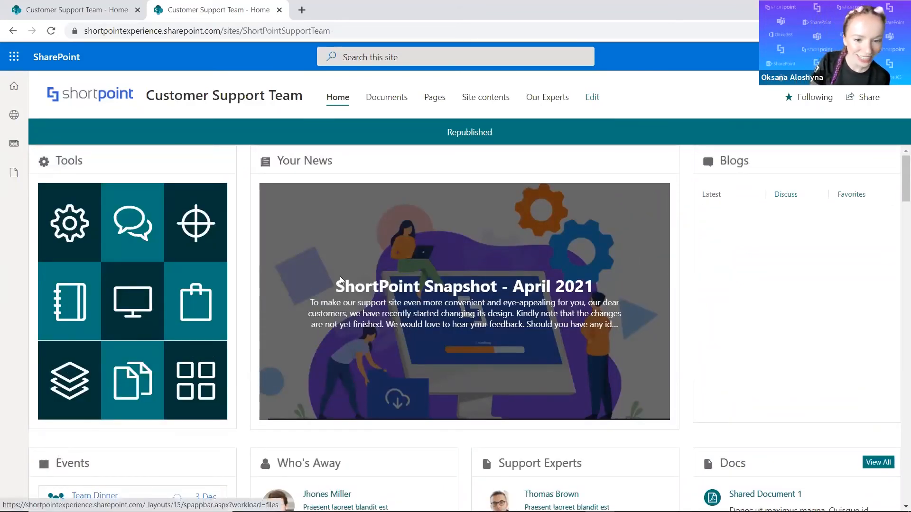
pyautogui.click(10, 153)
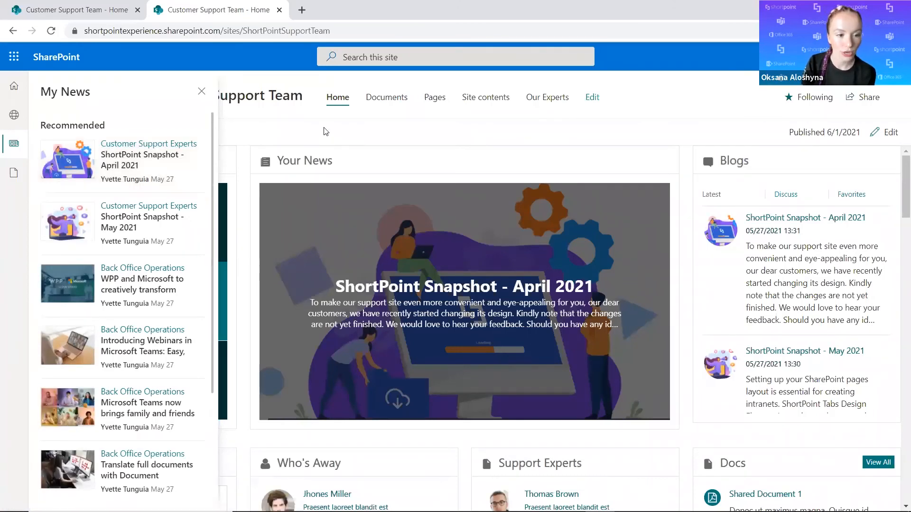
pyautogui.click(287, 122)
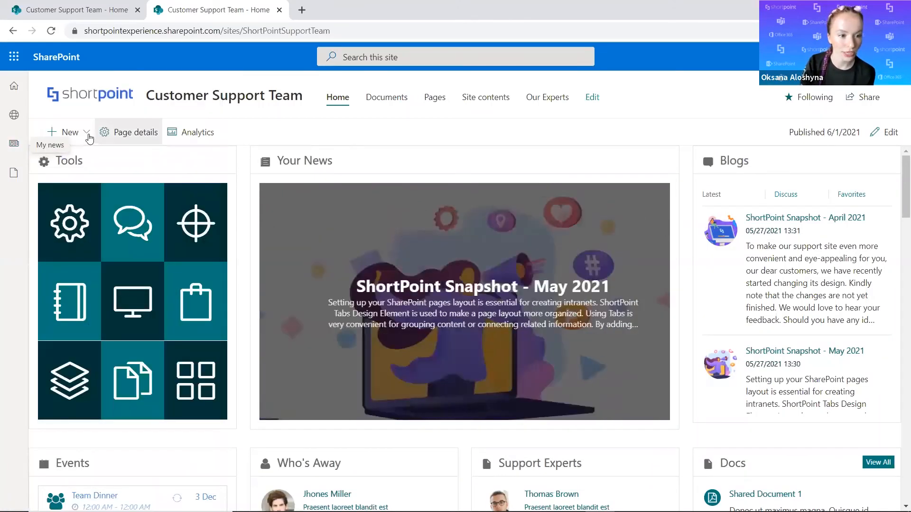
# Create a news post on the Customer Support Team site from the Basic text template.
pyautogui.click(86, 133)
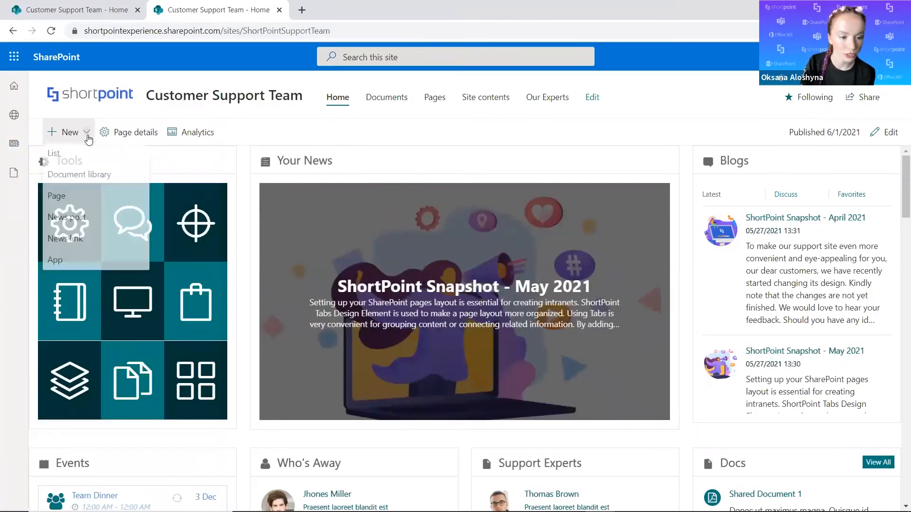
pyautogui.click(81, 218)
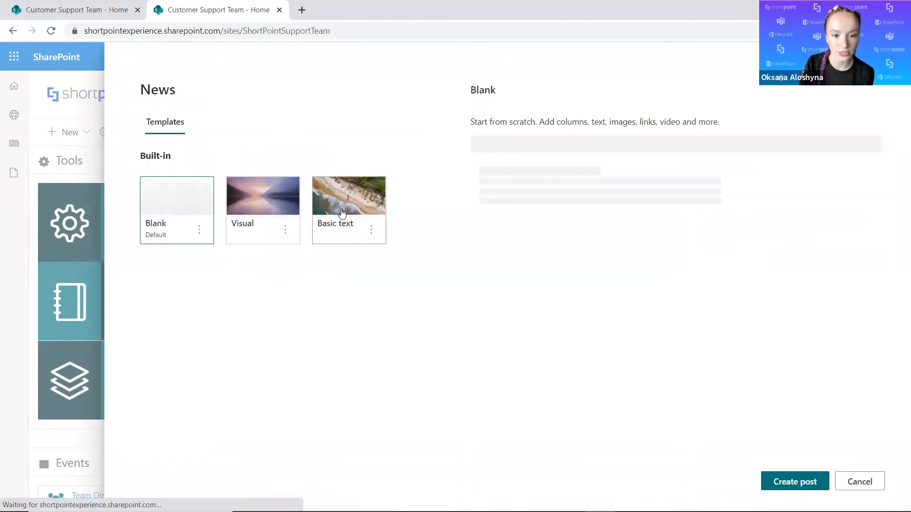
pyautogui.click(337, 207)
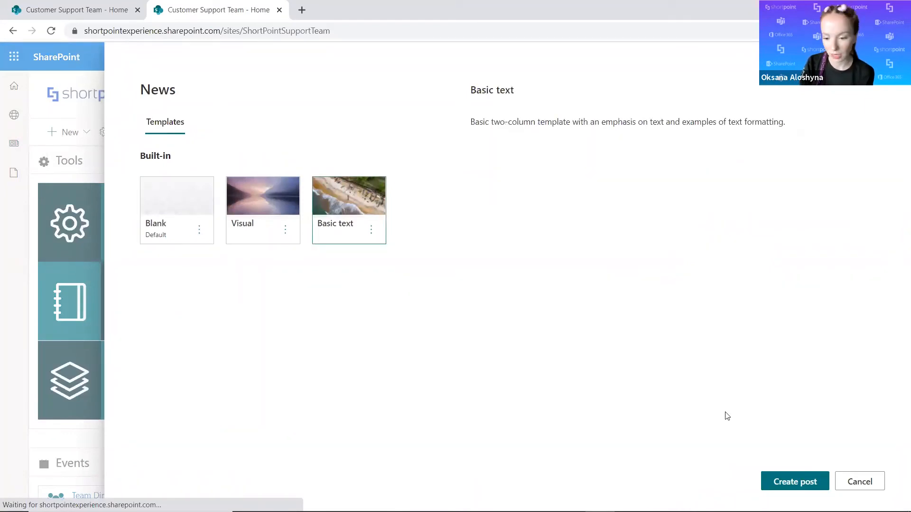
pyautogui.click(768, 490)
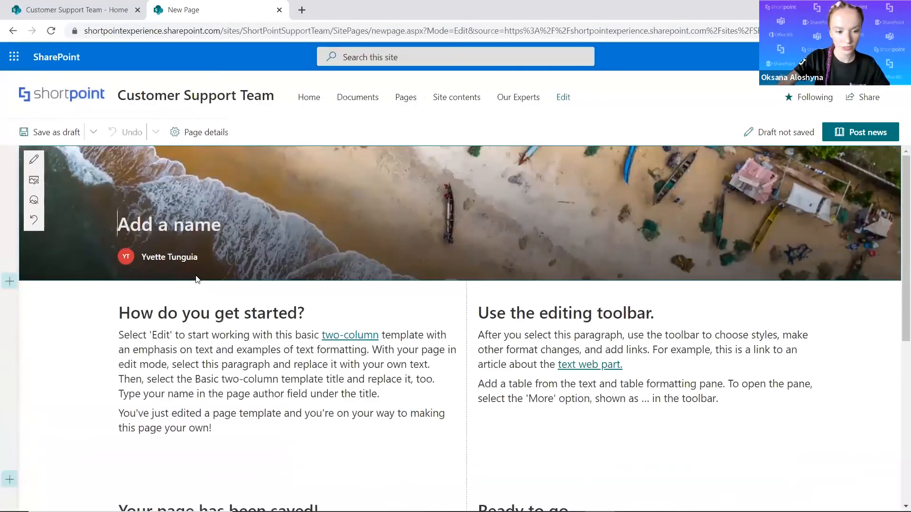
# Name the new post "News Title" and look over the template's layout.
pyautogui.write('News Title')
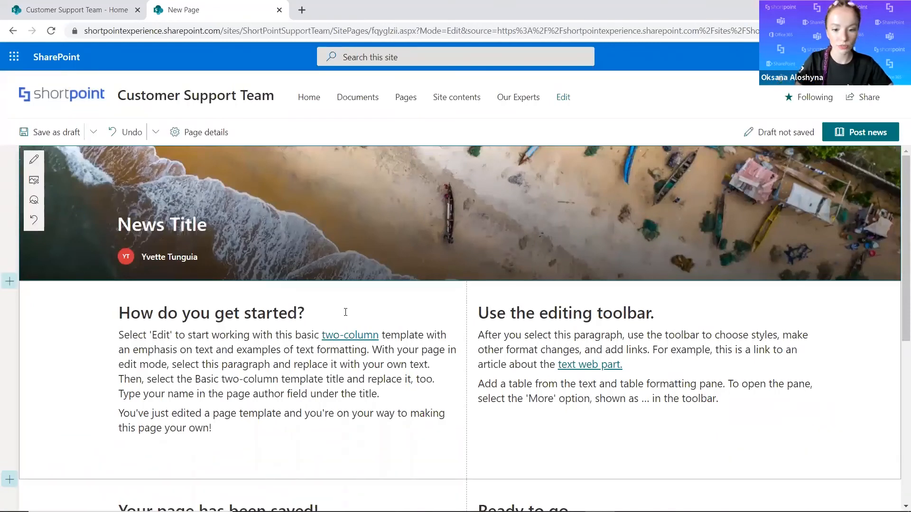
pyautogui.scroll(-2, 285, 380)
pyautogui.scroll(2, 190, 418)
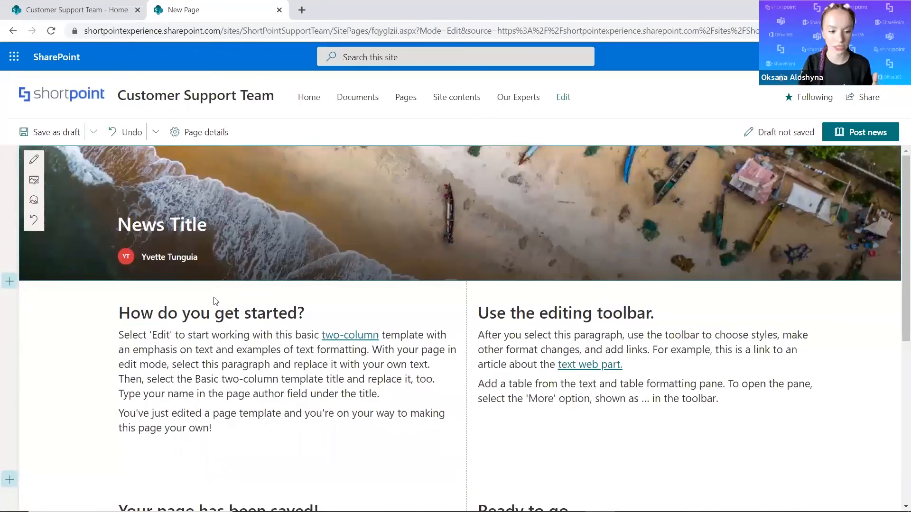
pyautogui.click(213, 425)
pyautogui.moveTo(214, 428); pyautogui.dragTo(169, 364)
pyautogui.click(180, 334)
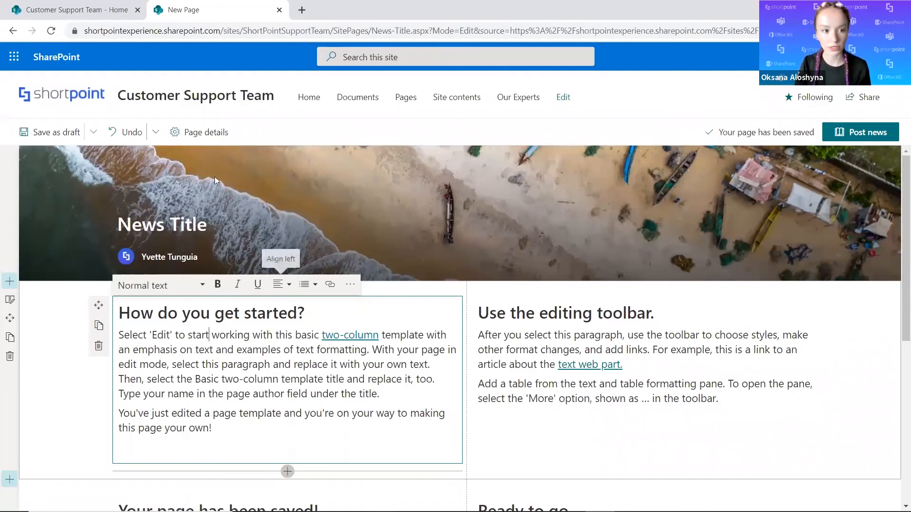
pyautogui.click(72, 9)
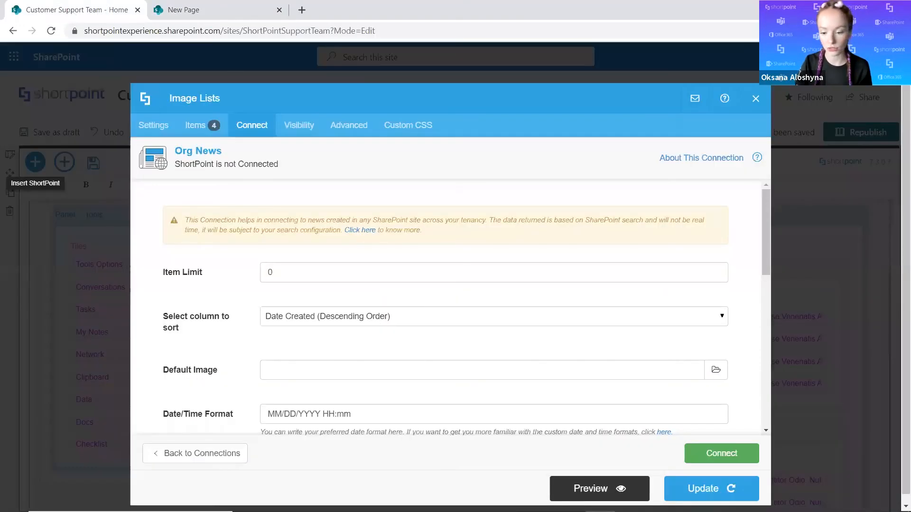
pyautogui.click(229, 15)
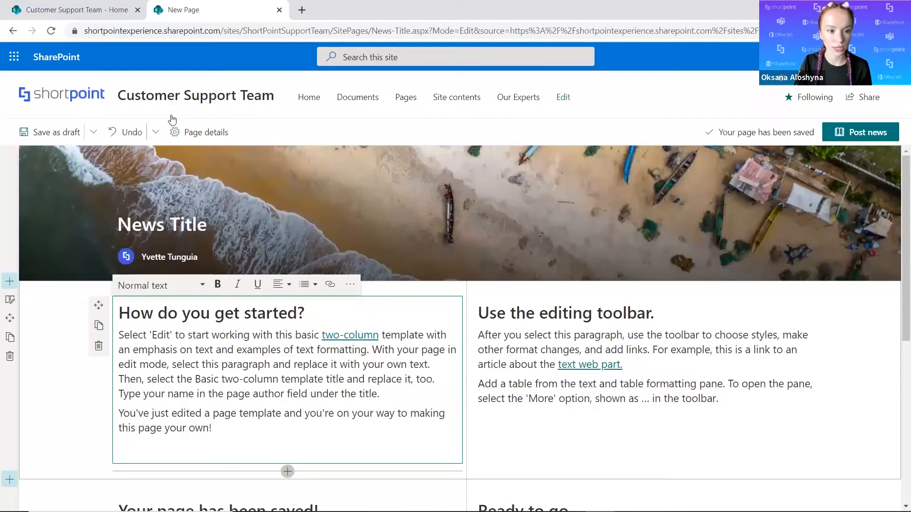
pyautogui.click(173, 120)
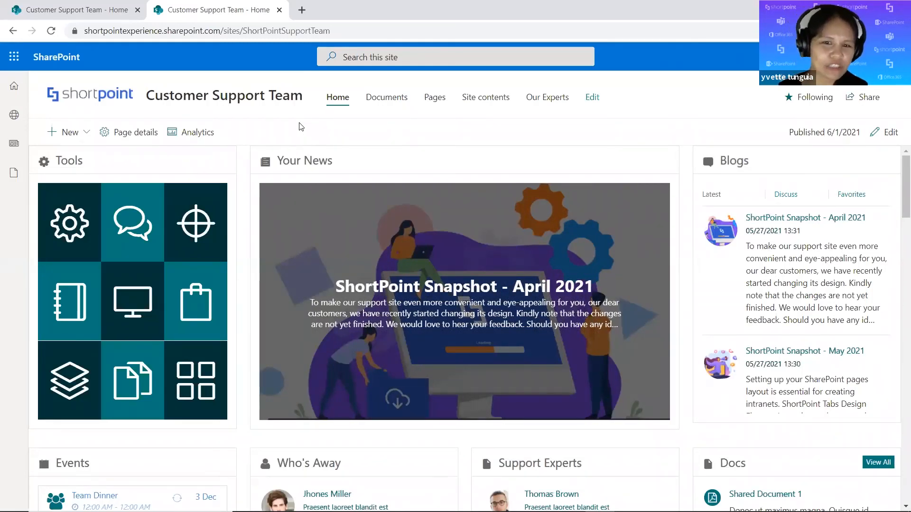
# Switch to the webinar presentation's closing Questions slide.
pyautogui.hotkey('alt', 'Tab')
pyautogui.hotkey('alt', 'Tab')
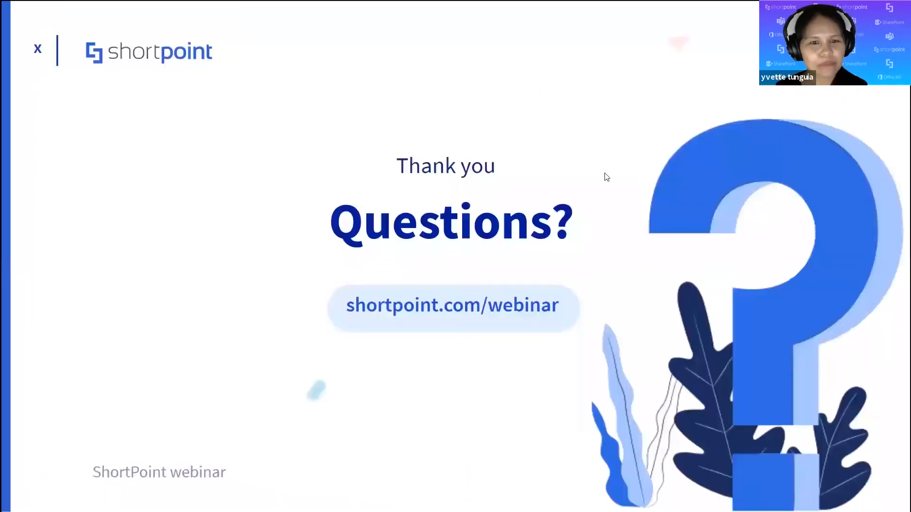